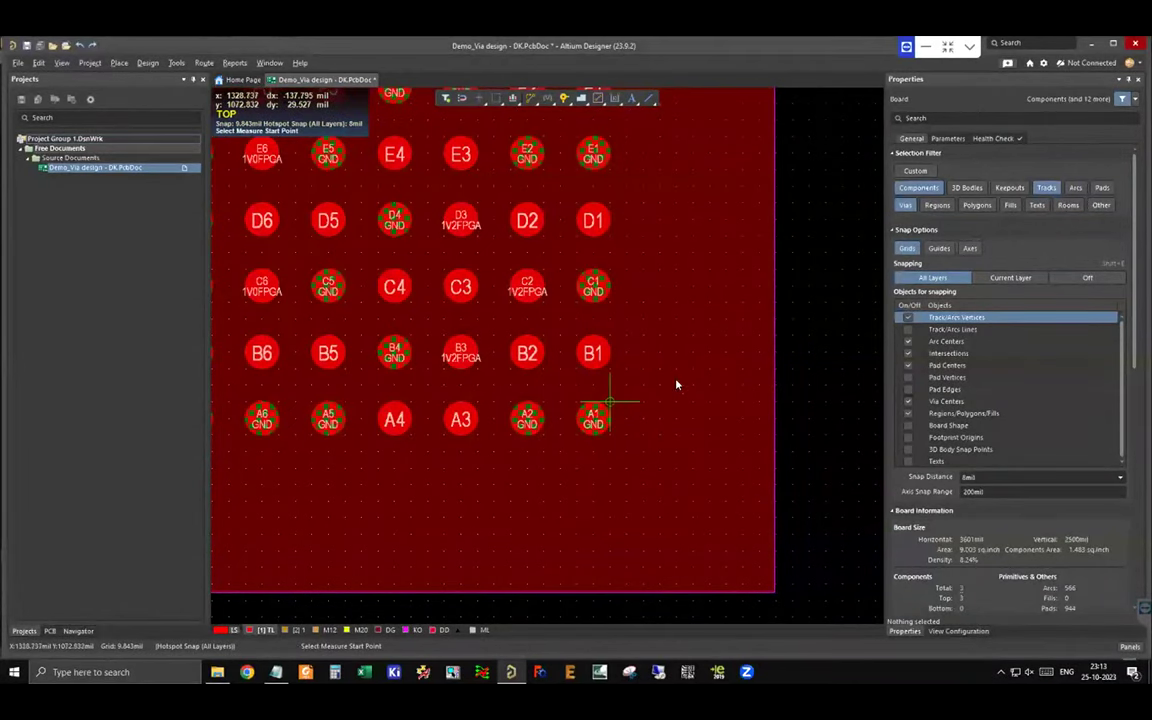
Enable pads in the selection filter and measure the centre-to-centre distance between BGA pads A1 and A2
key("Escape")
left_click(1099, 188)
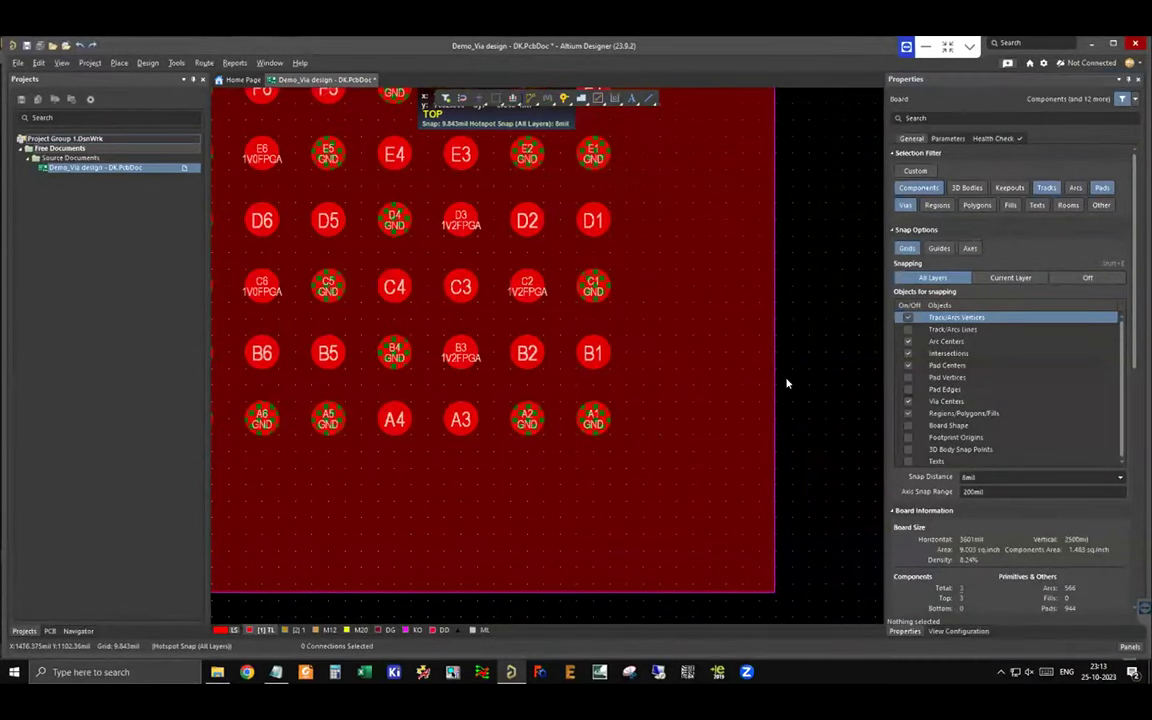
key("ctrl+m")
left_click(593, 422)
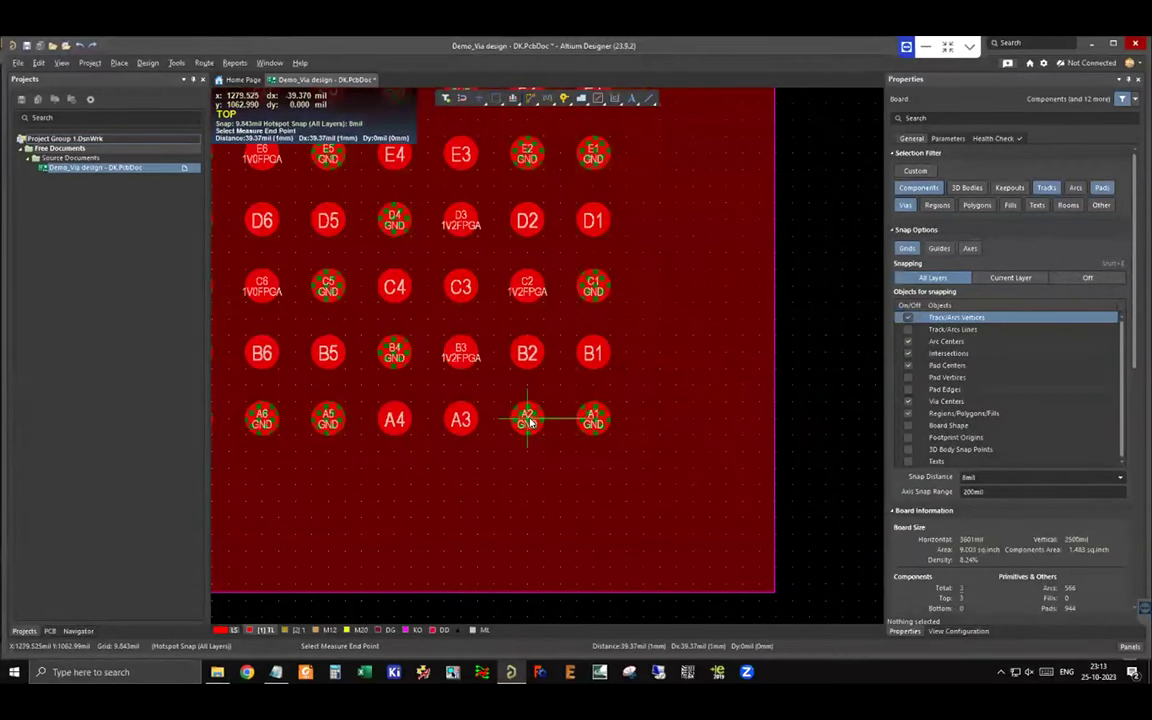
left_click(527, 420)
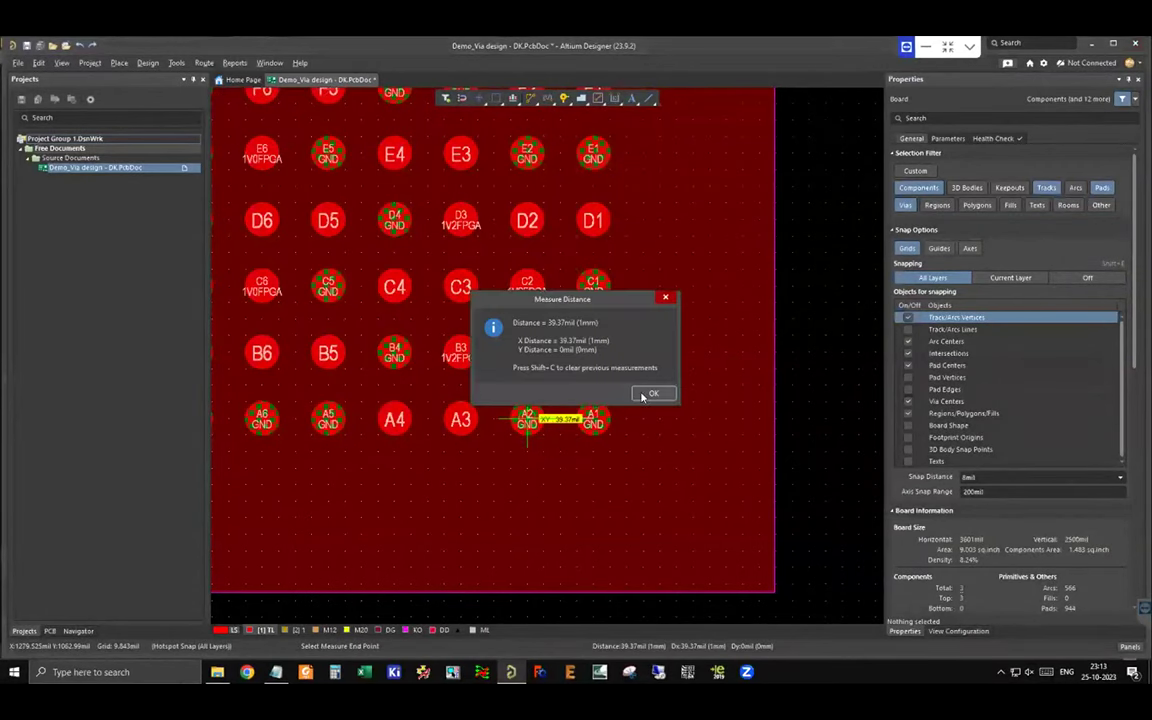
left_click(665, 298)
key("Escape")
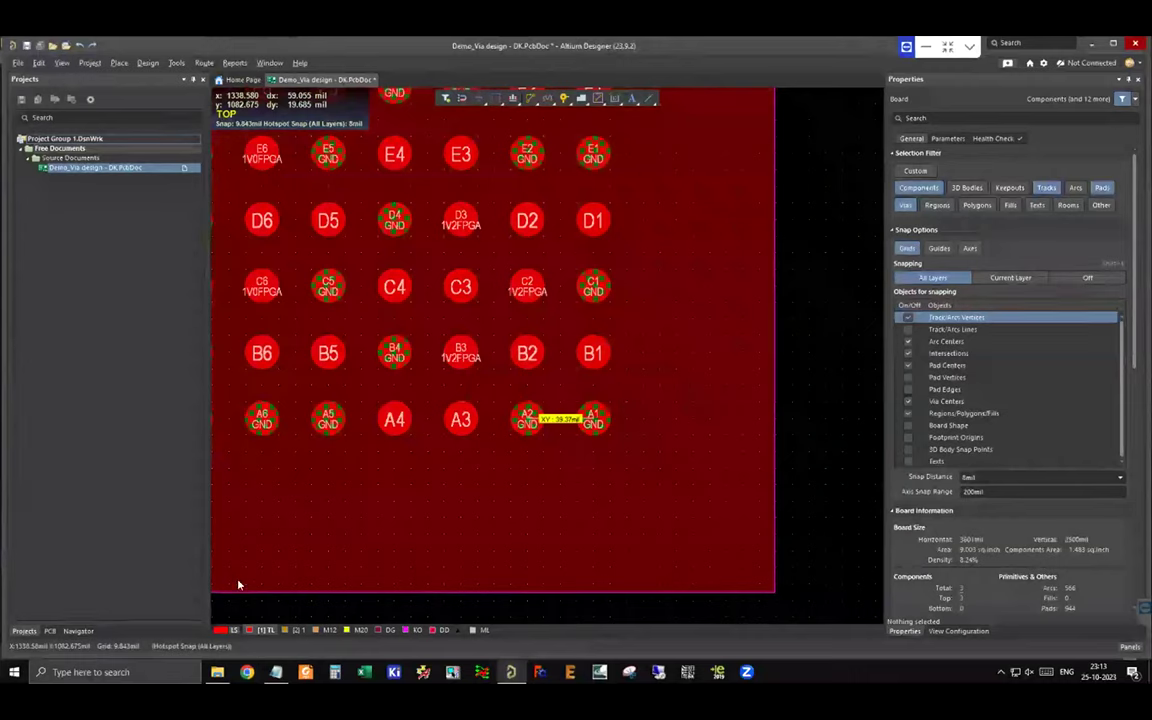
Switch to Grids.txt in Notepad and copy the grid value 19.685
left_click(276, 672)
left_click_drag(31, 88, 5, 84)
key("ctrl+c")
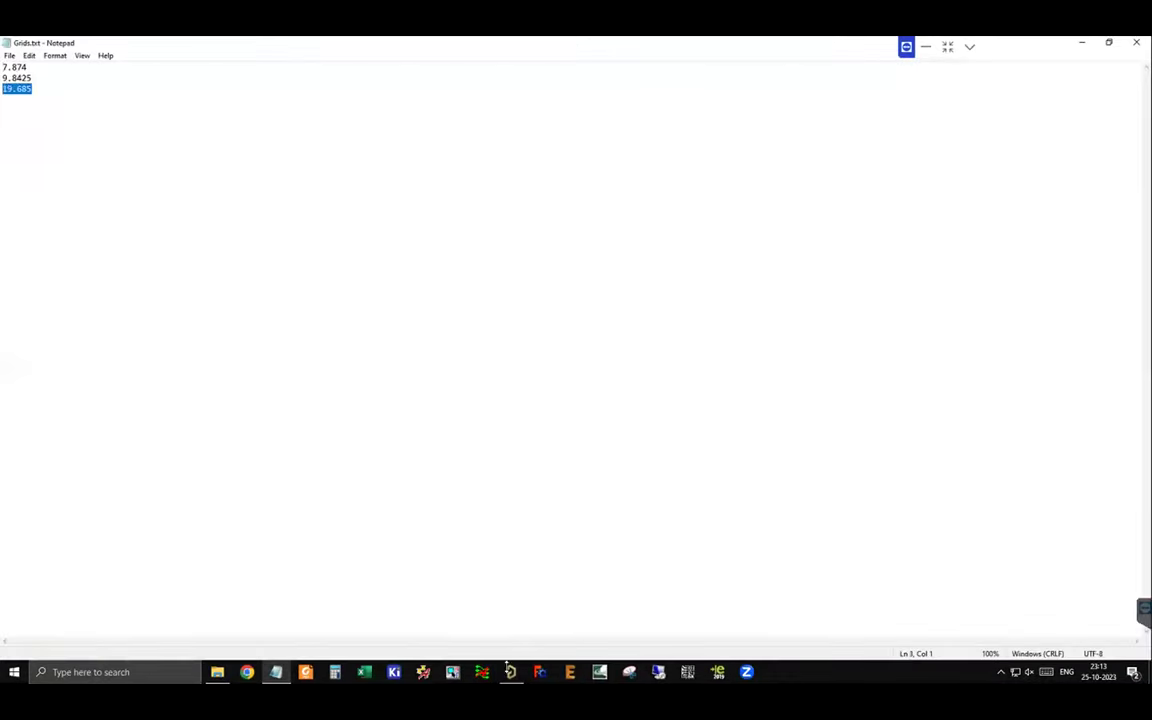
Return to the board in Altium Designer and set the global snap grid's X step to 19.685 mil
key("alt+Tab")
key("g")
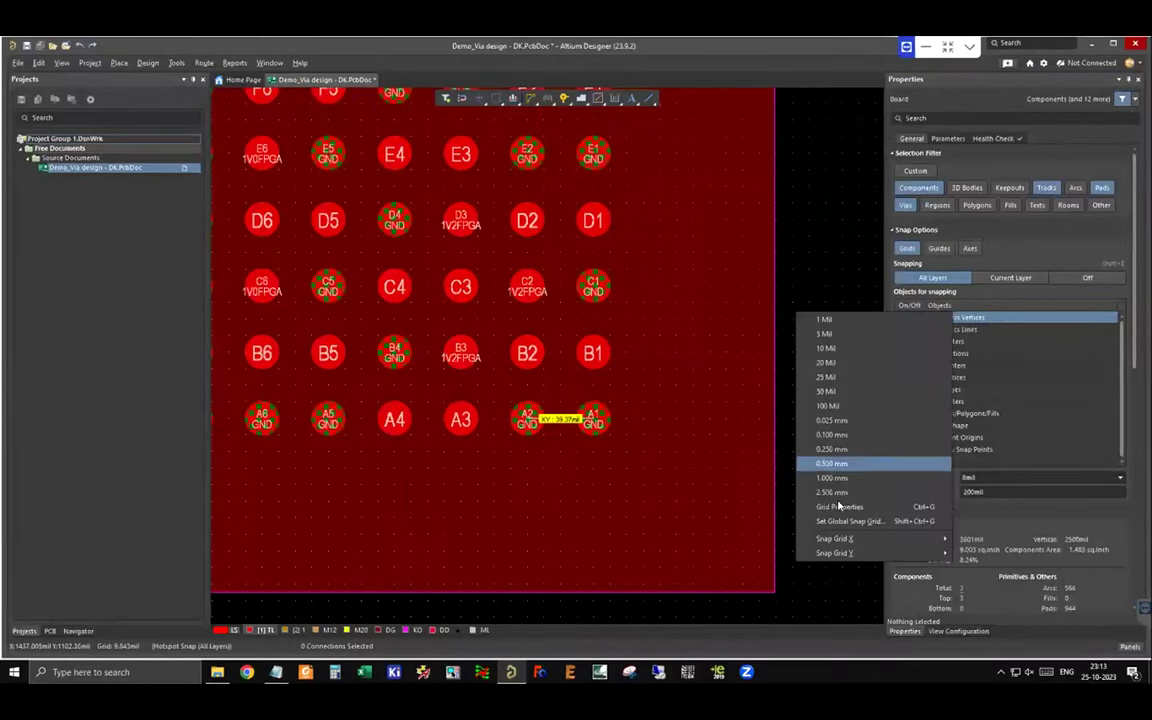
left_click(838, 507)
key("ctrl+v")
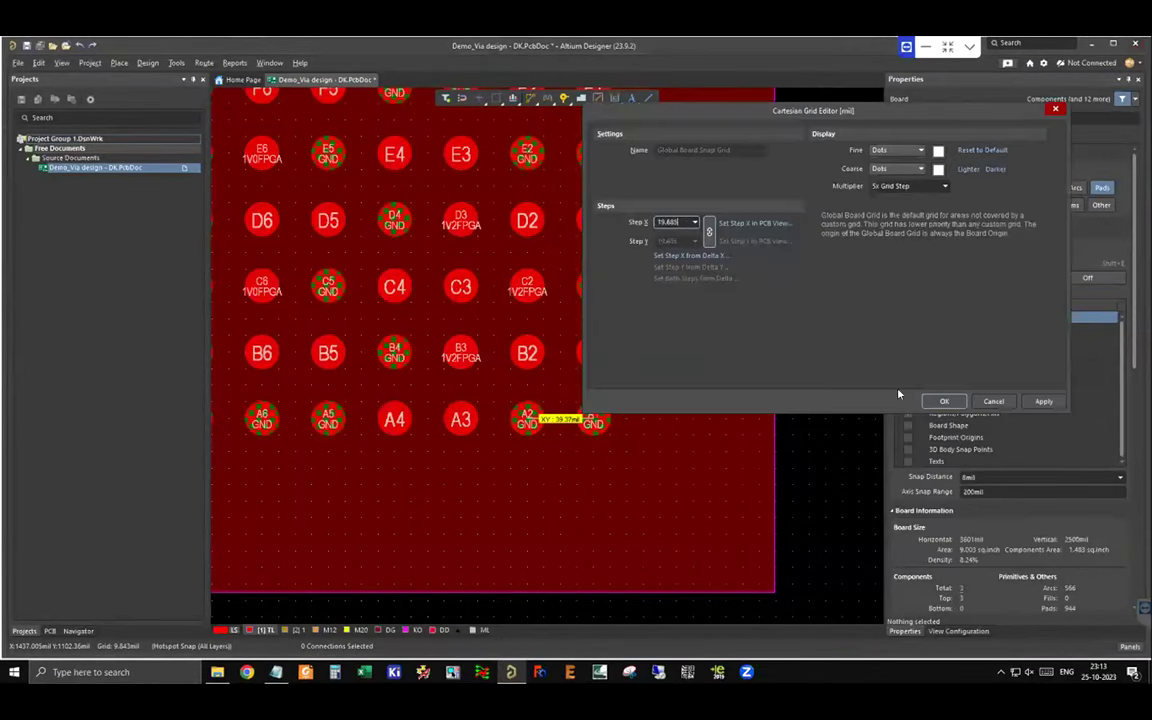
left_click(946, 402)
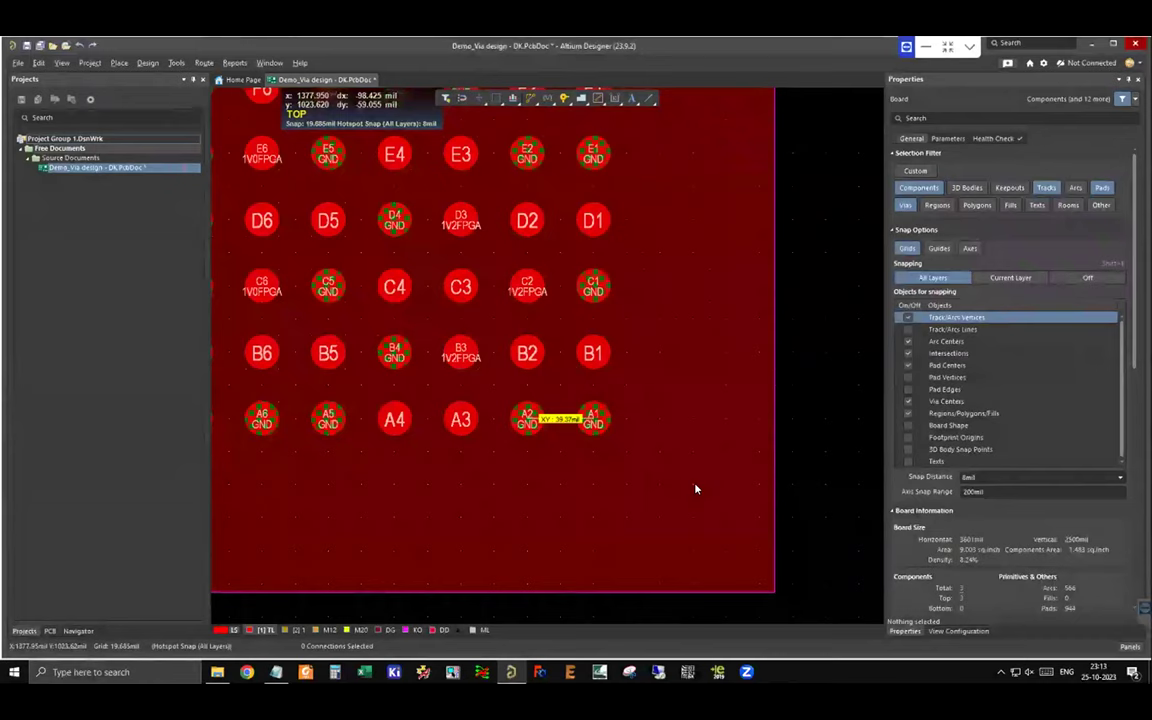
Examine how the BGA pad rows line up with the snap grid, closing in on pads P12, P11, N12 and N11
scroll(700, 483, "down", 1, "ctrl")
scroll(360, 195, "down", 4, "ctrl")
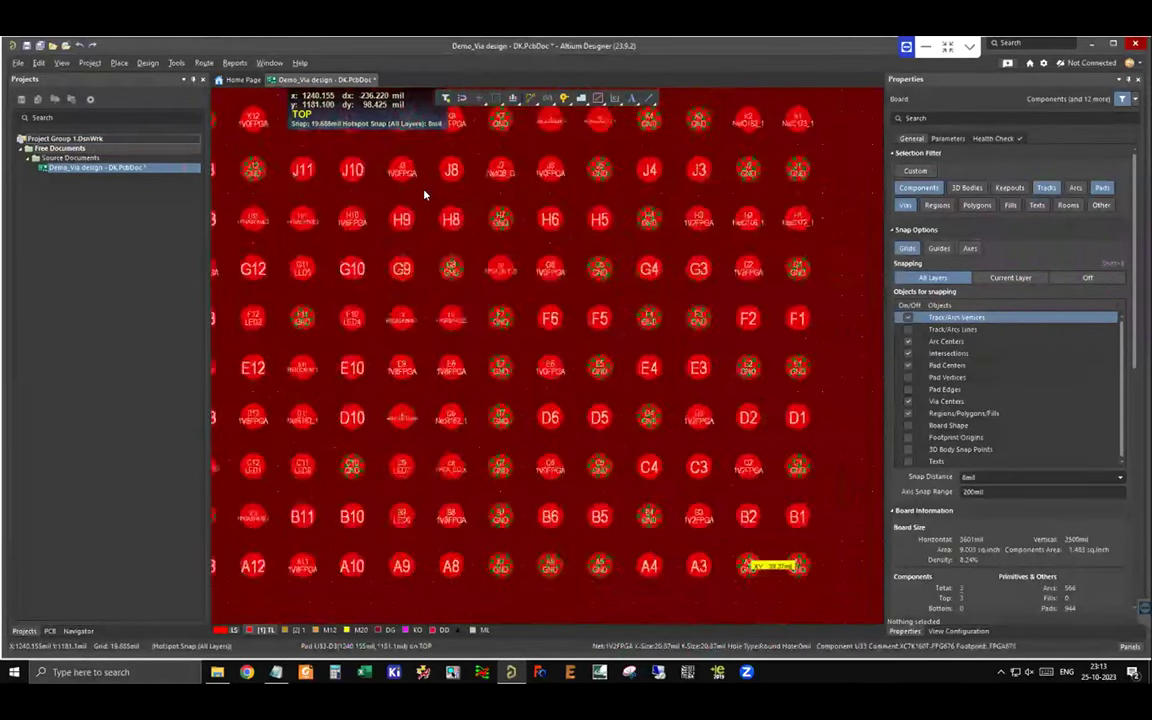
scroll(424, 200, "up", 3, "ctrl")
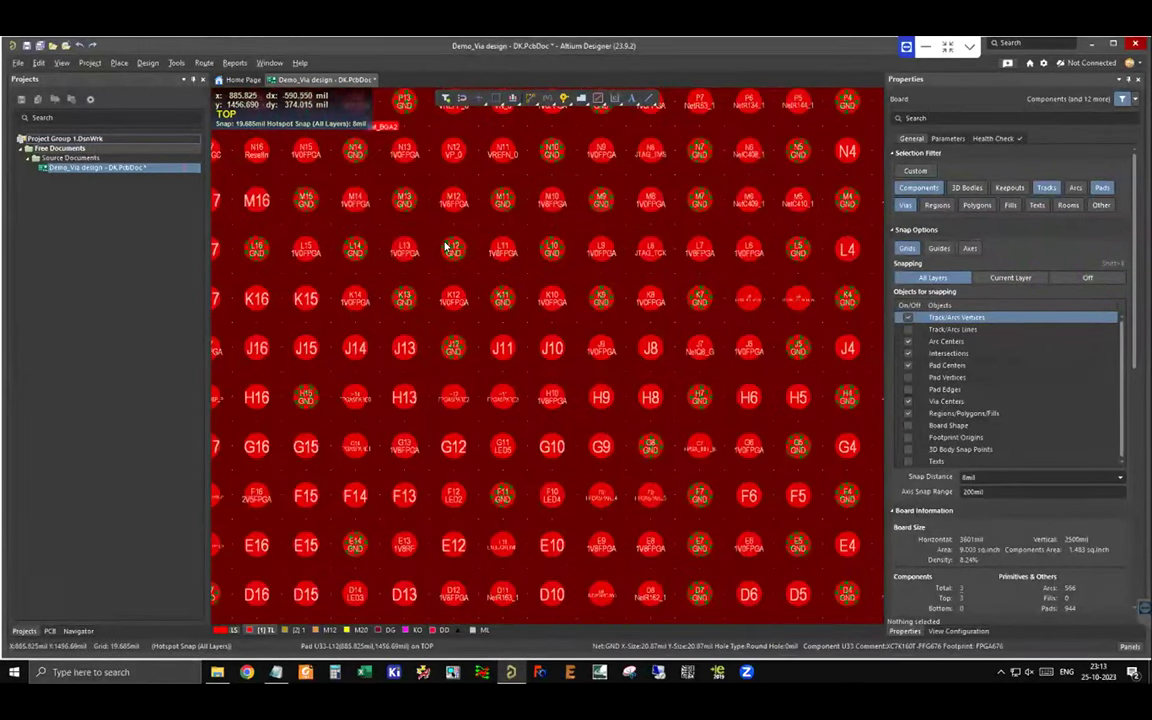
scroll(432, 225, "up", 3, "ctrl")
scroll(446, 258, "down", 3, "ctrl")
scroll(420, 200, "down", 3, "ctrl")
scroll(440, 250, "up", 3, "ctrl")
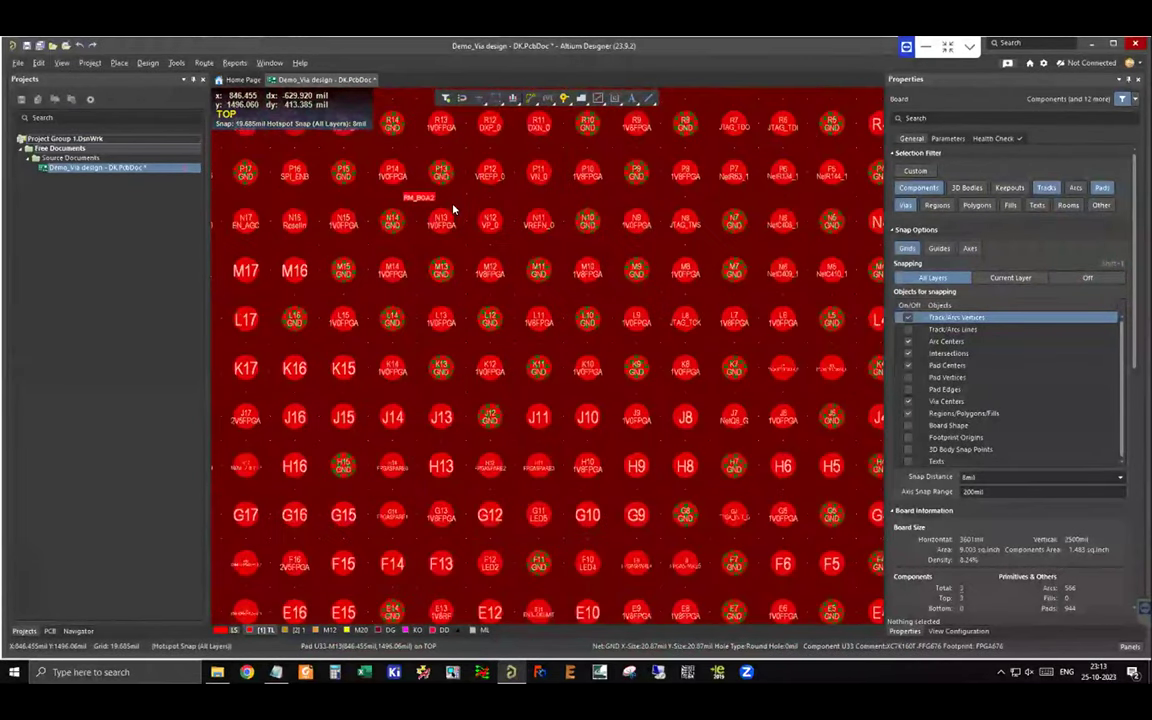
scroll(465, 193, "up", 1, "ctrl")
scroll(476, 329, "down", 1, "ctrl")
scroll(476, 329, "up", 2, "ctrl")
scroll(476, 329, "down", 2, "ctrl")
scroll(494, 301, "down", 2, "ctrl")
scroll(442, 285, "up", 4, "ctrl")
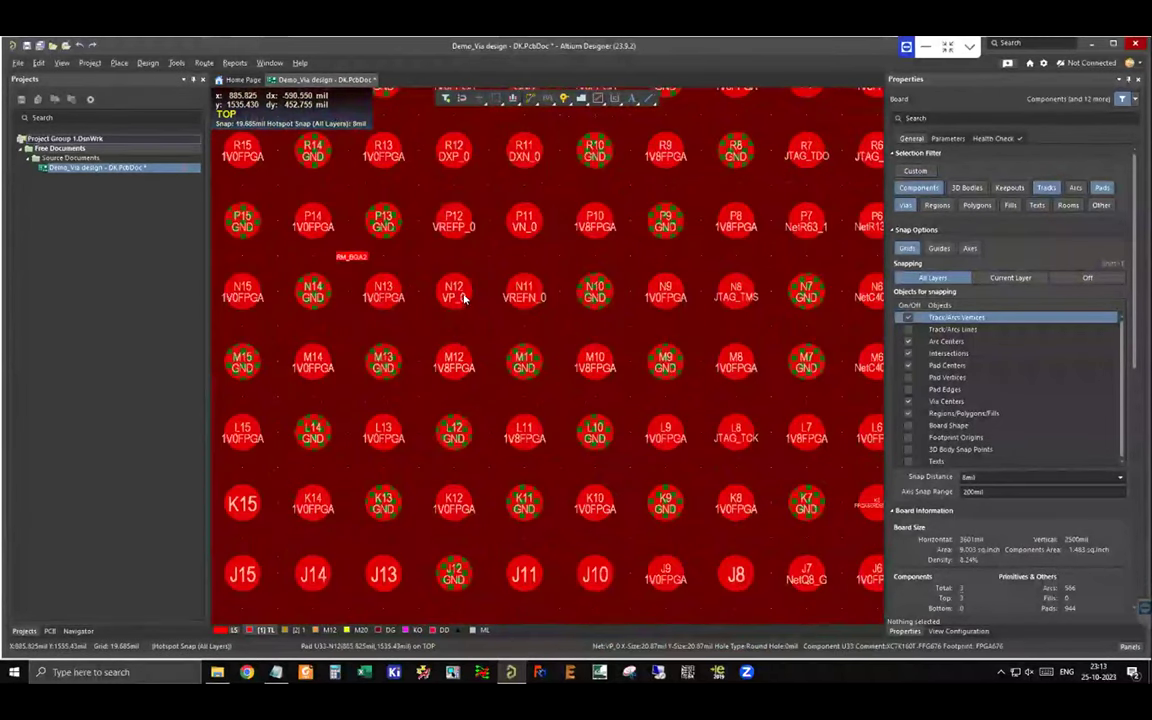
scroll(452, 302, "up", 1, "ctrl")
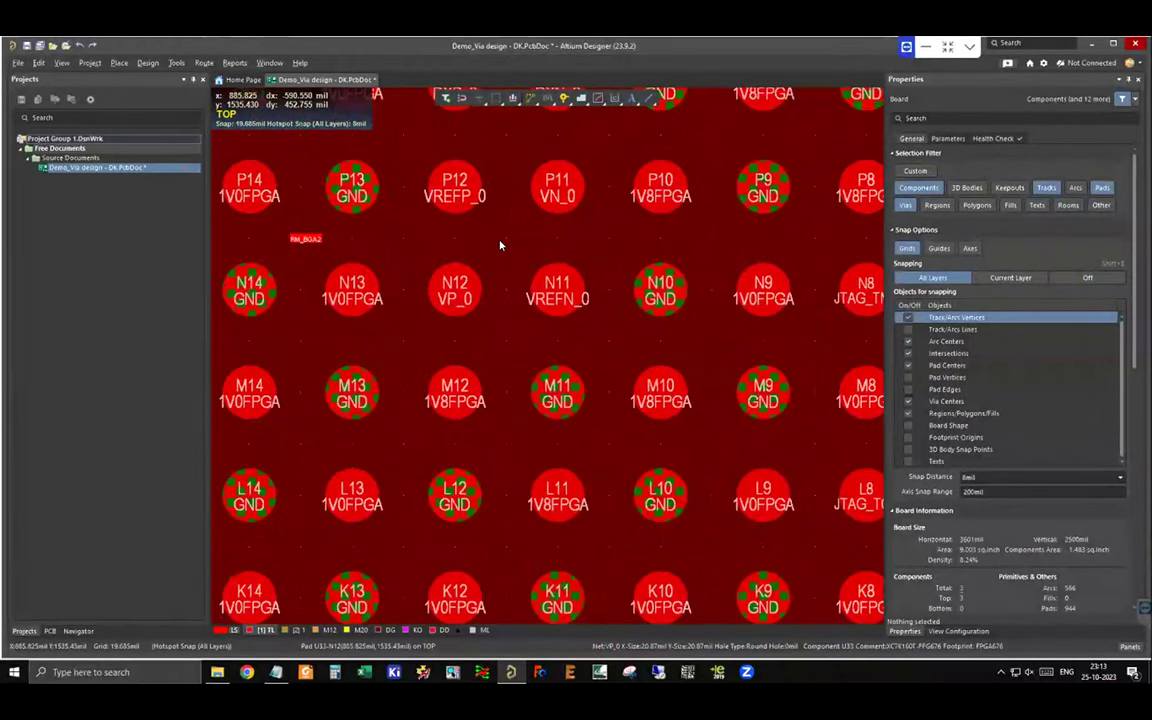
scroll(461, 207, "down", 1, "ctrl")
scroll(490, 200, "up", 1, "ctrl")
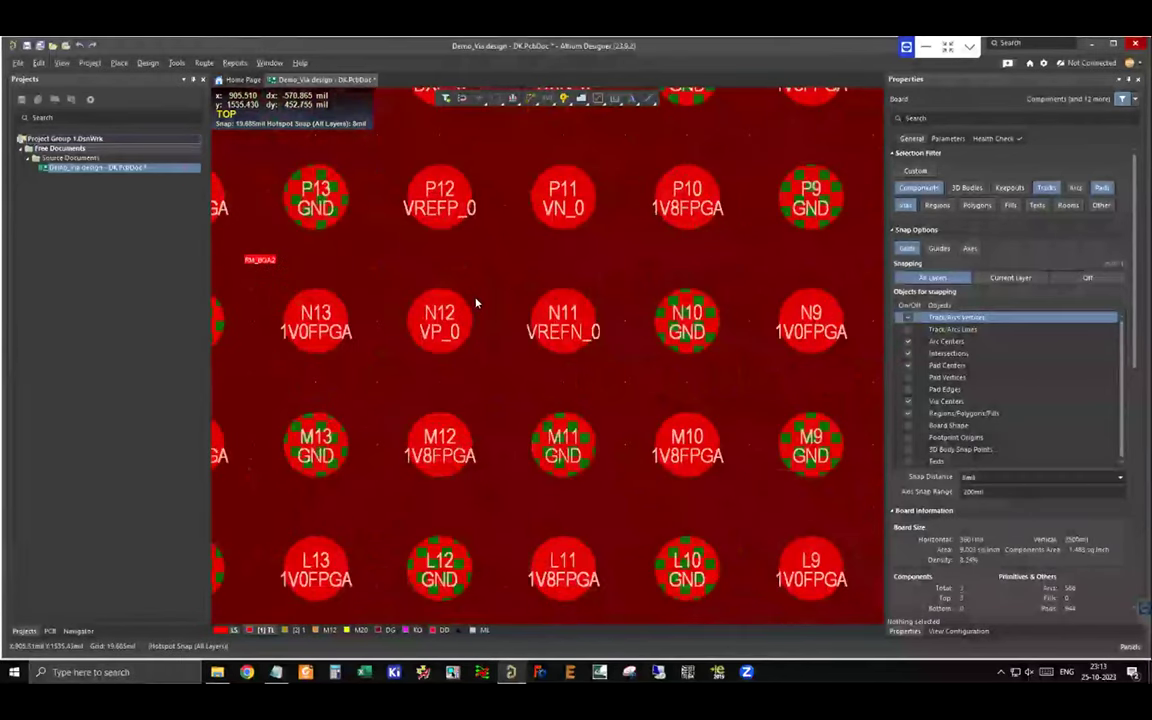
scroll(510, 190, "down", 1, "ctrl")
scroll(543, 175, "up", 2, "ctrl")
Place a through via midway between BGA pads P12, P11, N12 and N11
right_click(545, 177)
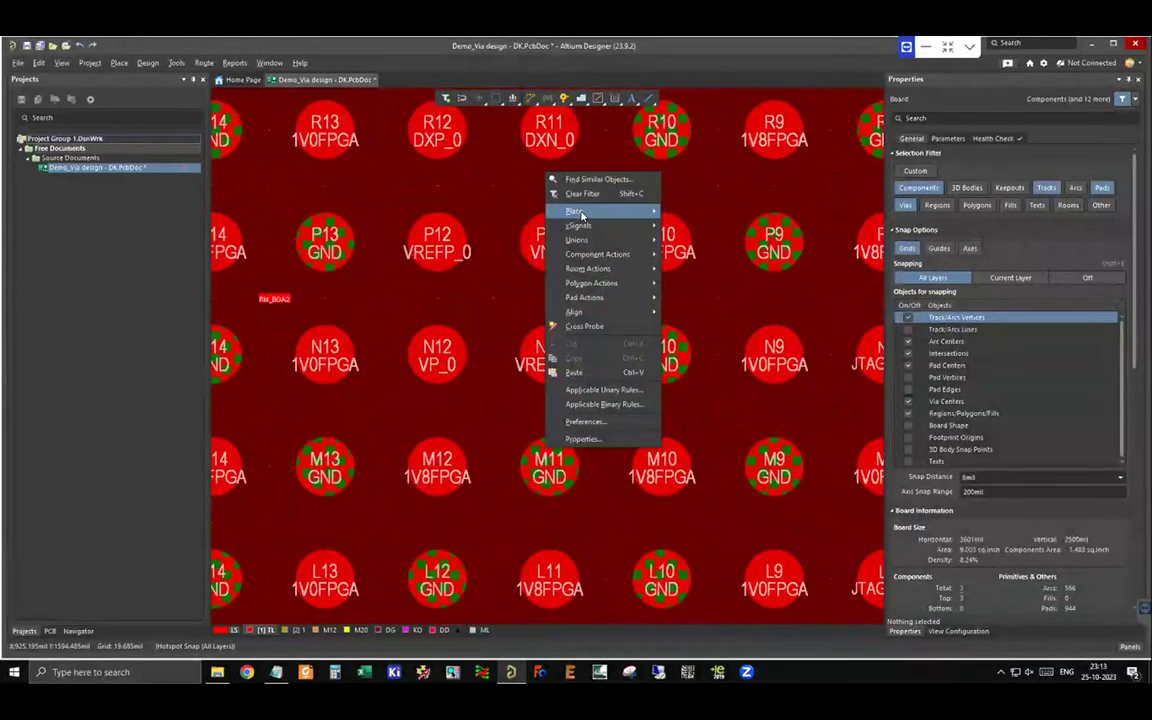
mouse_move(576, 211)
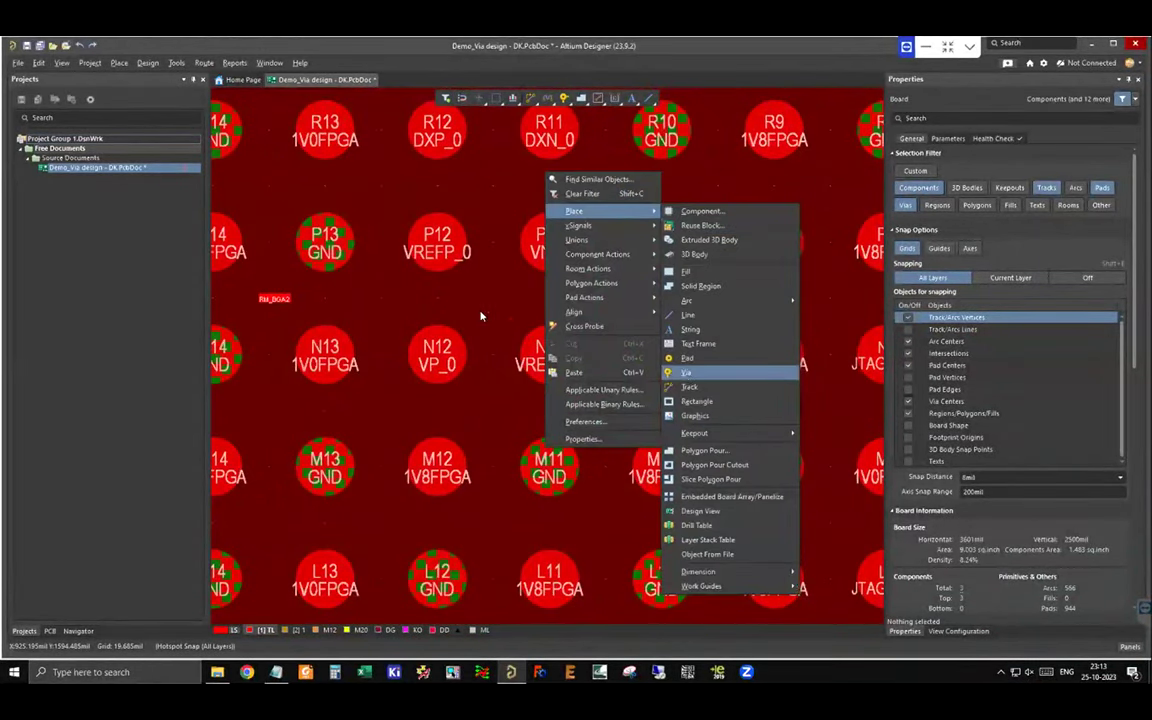
left_click(490, 299)
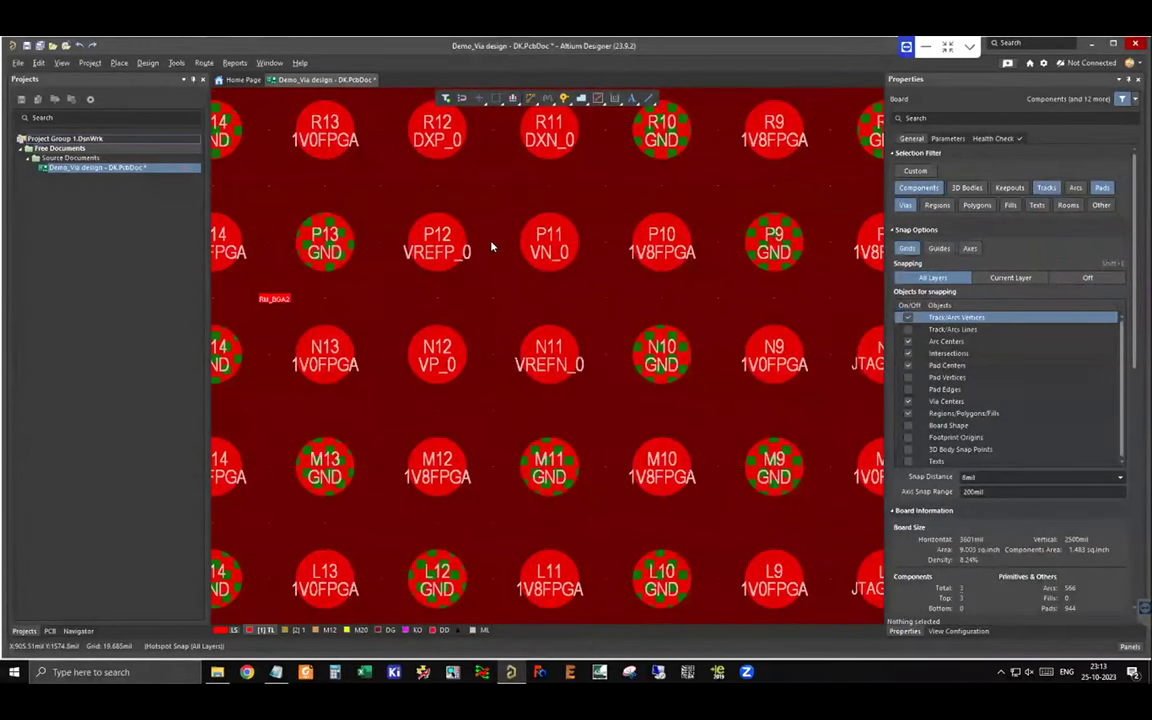
key("p")
key("v")
scroll(522, 240, "down", 1, "ctrl")
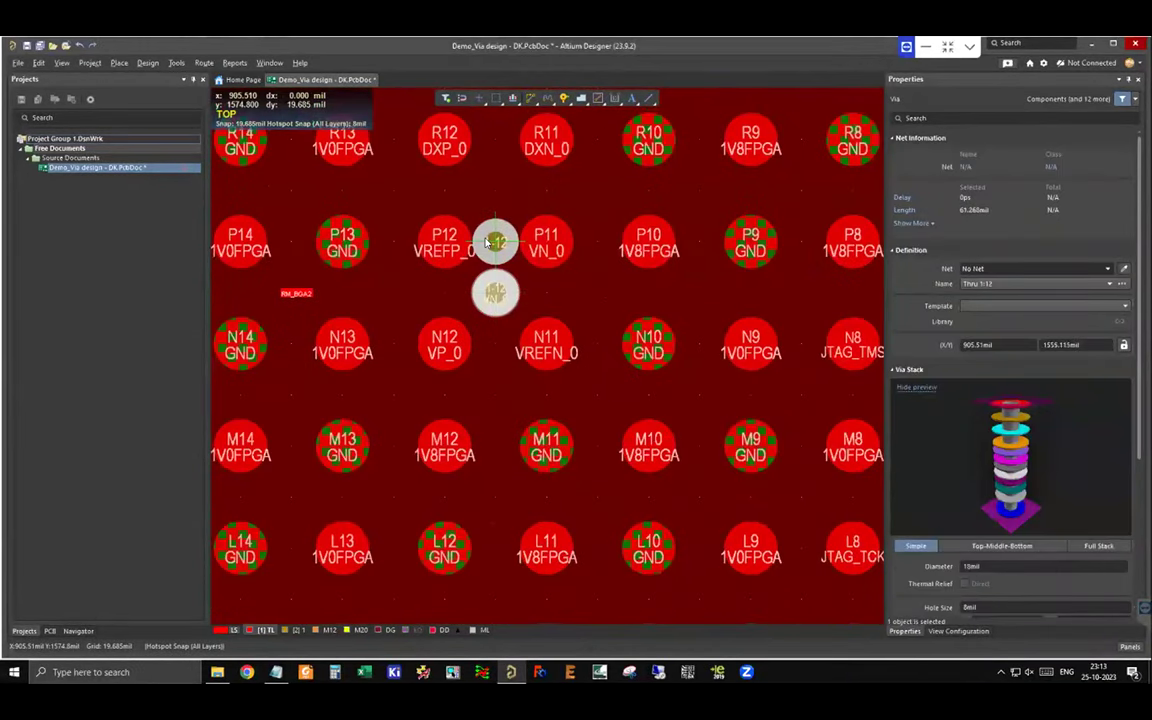
left_click(495, 292)
scroll(510, 305, "up", 2, "ctrl")
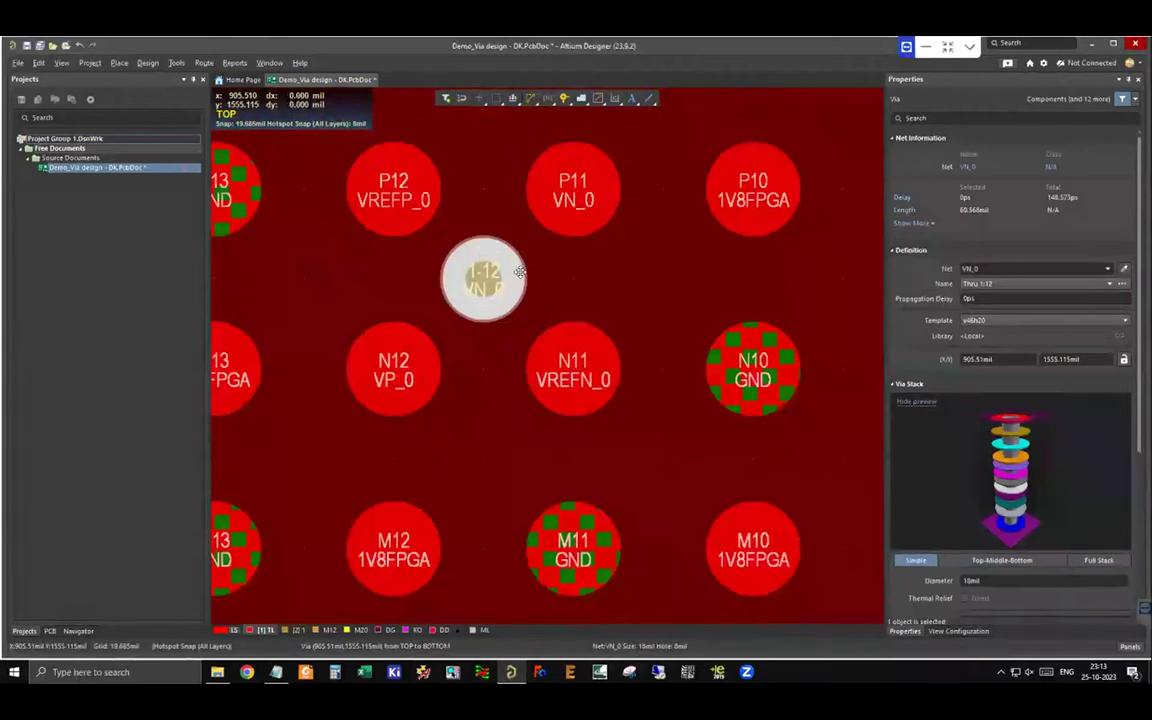
Review the placed via's diameter, hole size and position among the surrounding BGA pads
scroll(445, 238, "down", 1, "ctrl")
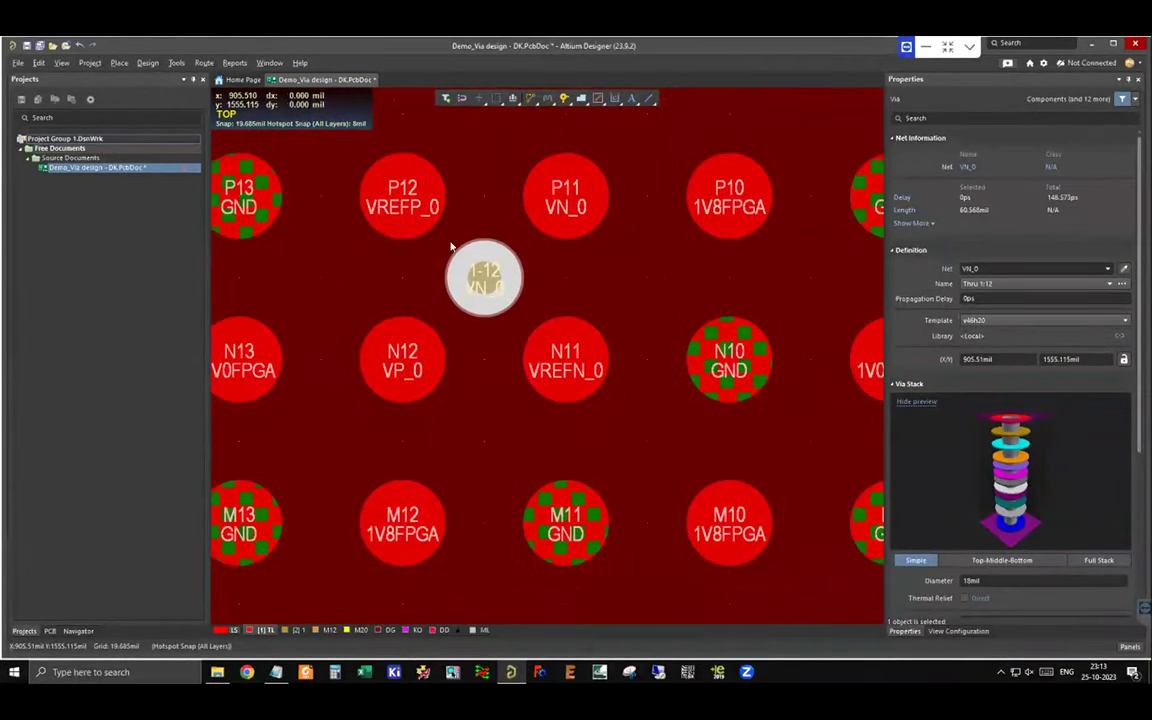
scroll(990, 530, "down", 2)
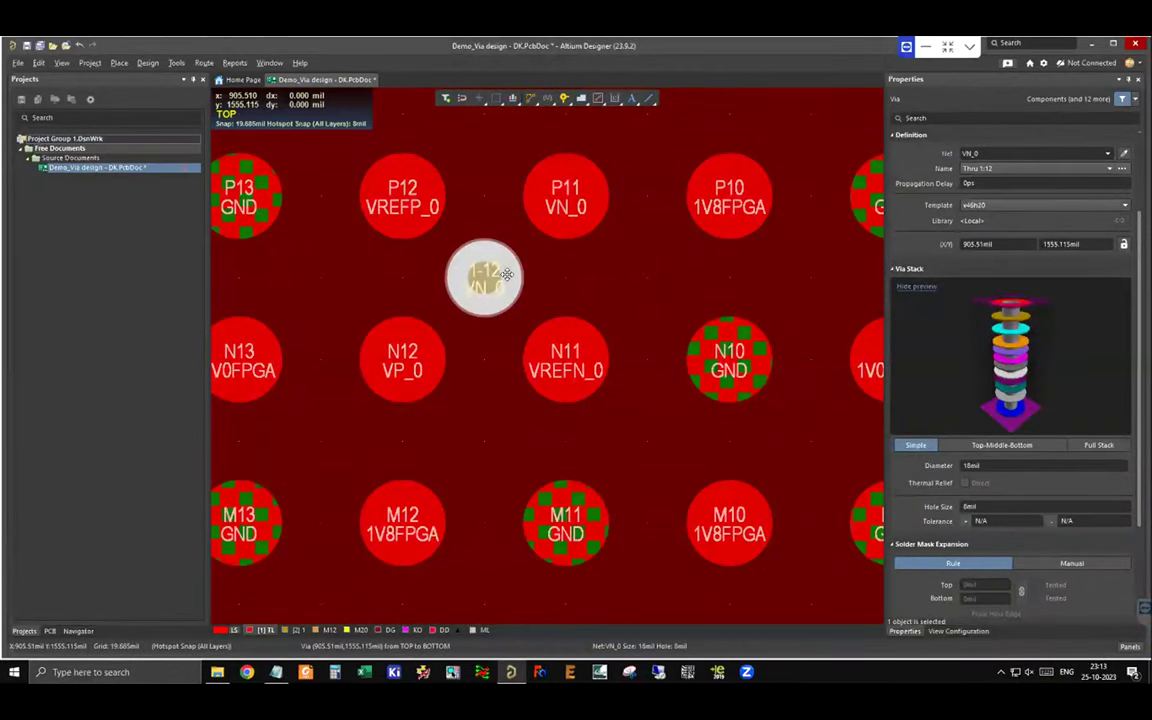
scroll(511, 273, "down", 1, "ctrl")
left_click(448, 282)
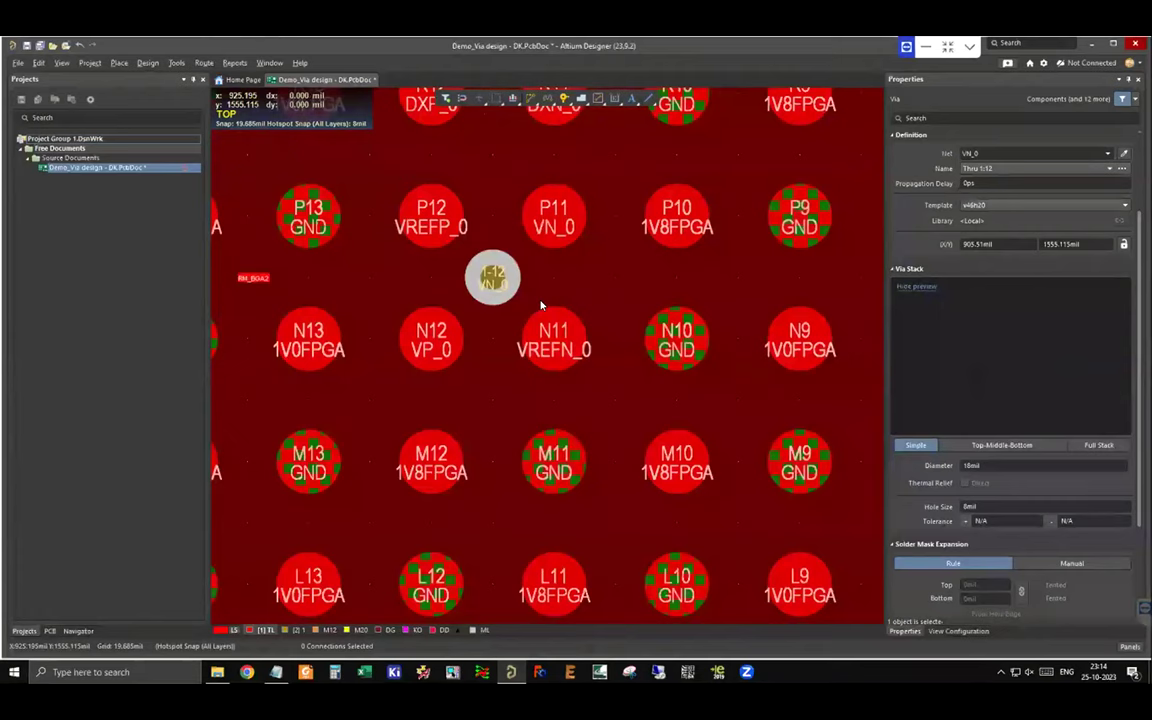
scroll(448, 285, "down", 1, "ctrl")
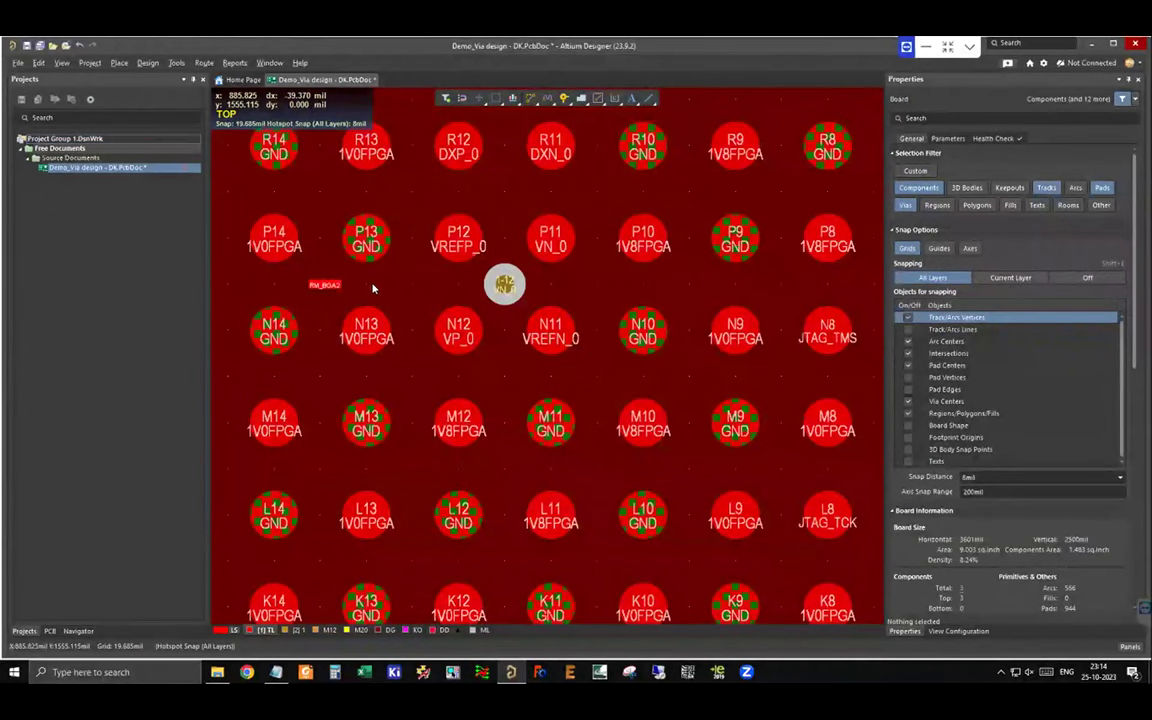
scroll(396, 287, "up", 1, "ctrl")
scroll(423, 196, "up", 1, "ctrl")
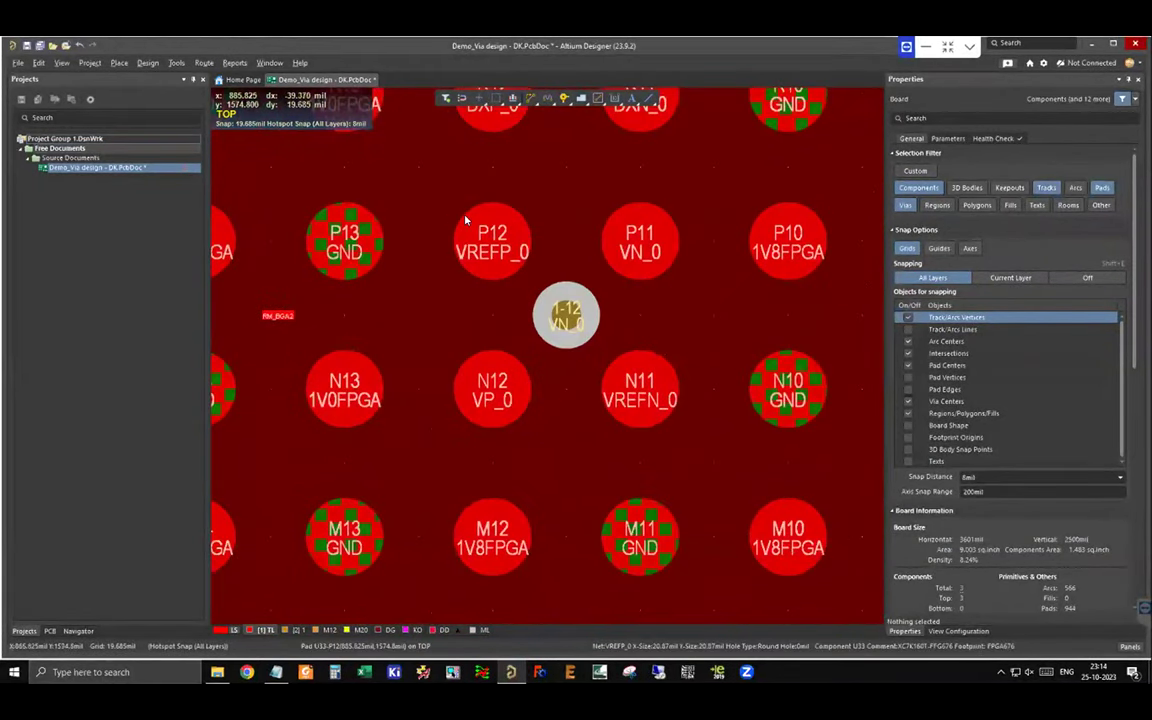
Delete the trial via between pads P12, P11, N12 and N11
scroll(465, 221, "down", 1, "ctrl")
scroll(545, 305, "down", 1, "ctrl")
left_click(548, 298)
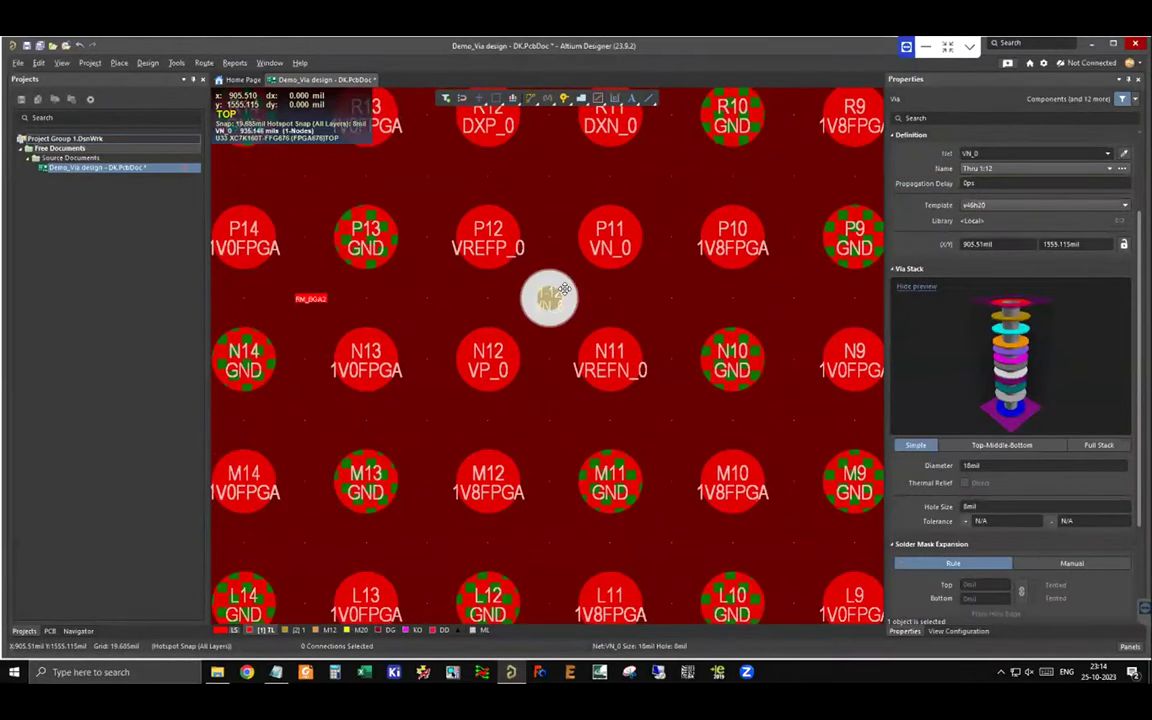
key("Delete")
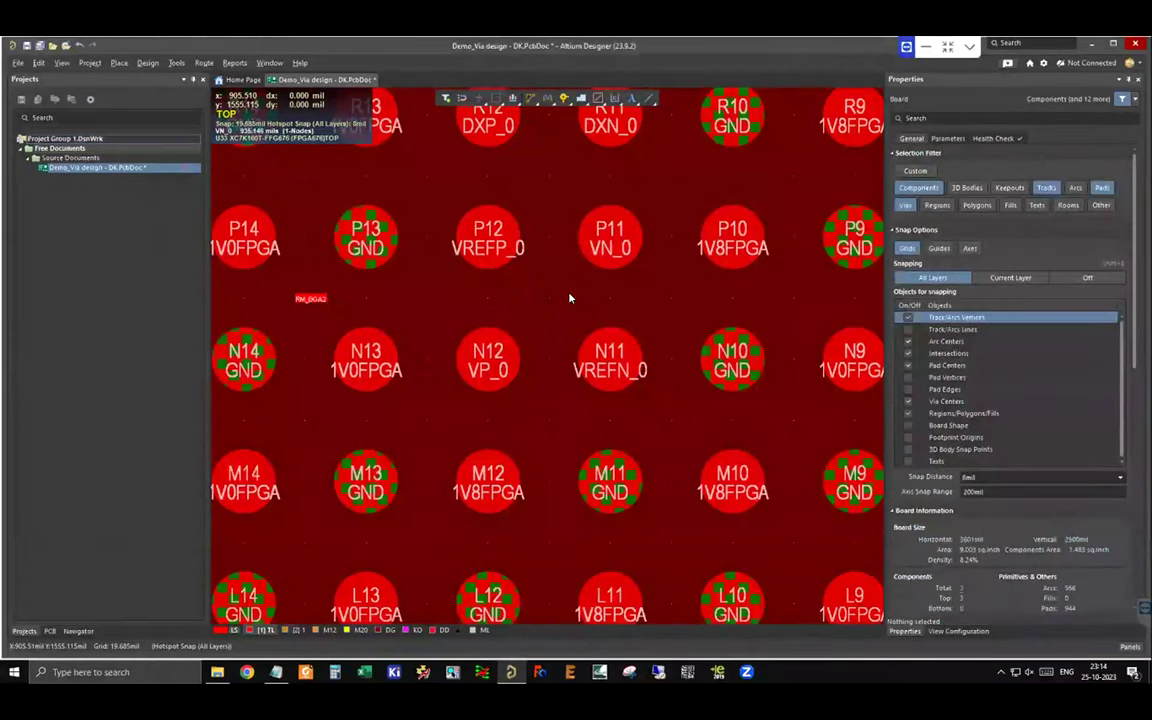
Fan out BGA component U33, including its outer two pad rows and escape routes, with differential pair pads escaped first where possible
scroll(569, 298, "down", 6, "ctrl")
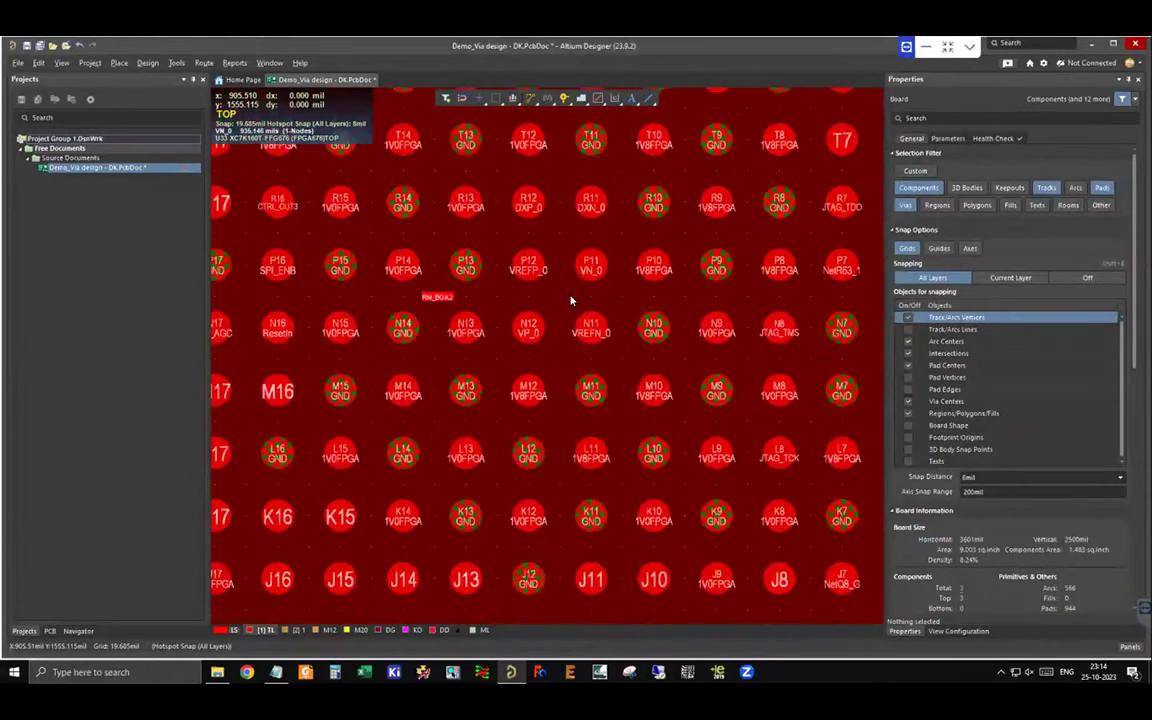
scroll(571, 301, "down", 5, "ctrl")
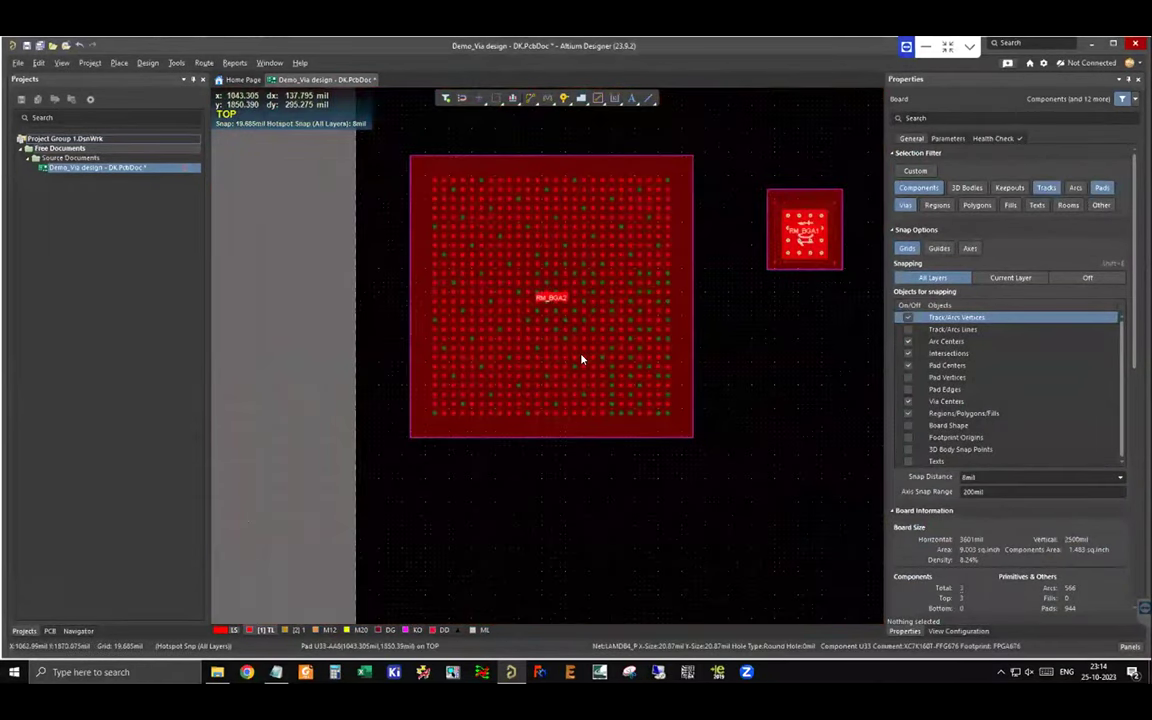
scroll(578, 350, "up", 2, "ctrl")
scroll(570, 300, "down", 1, "ctrl")
scroll(572, 288, "up", 2, "ctrl")
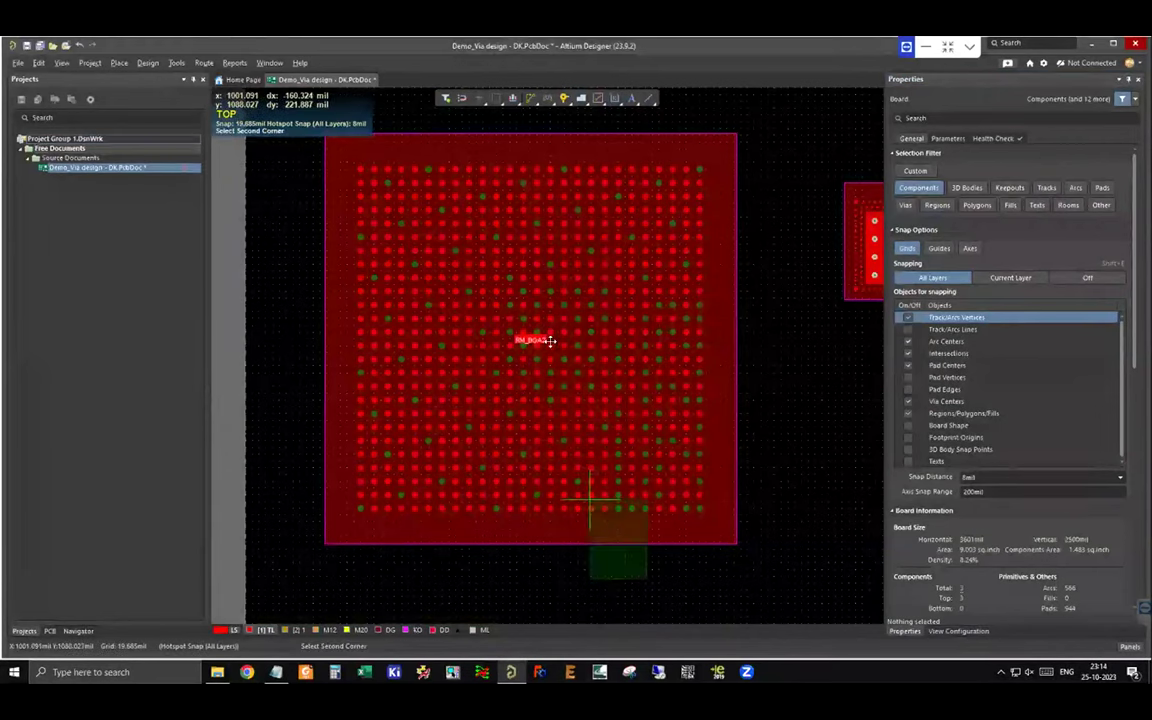
left_click(506, 240)
right_click(537, 234)
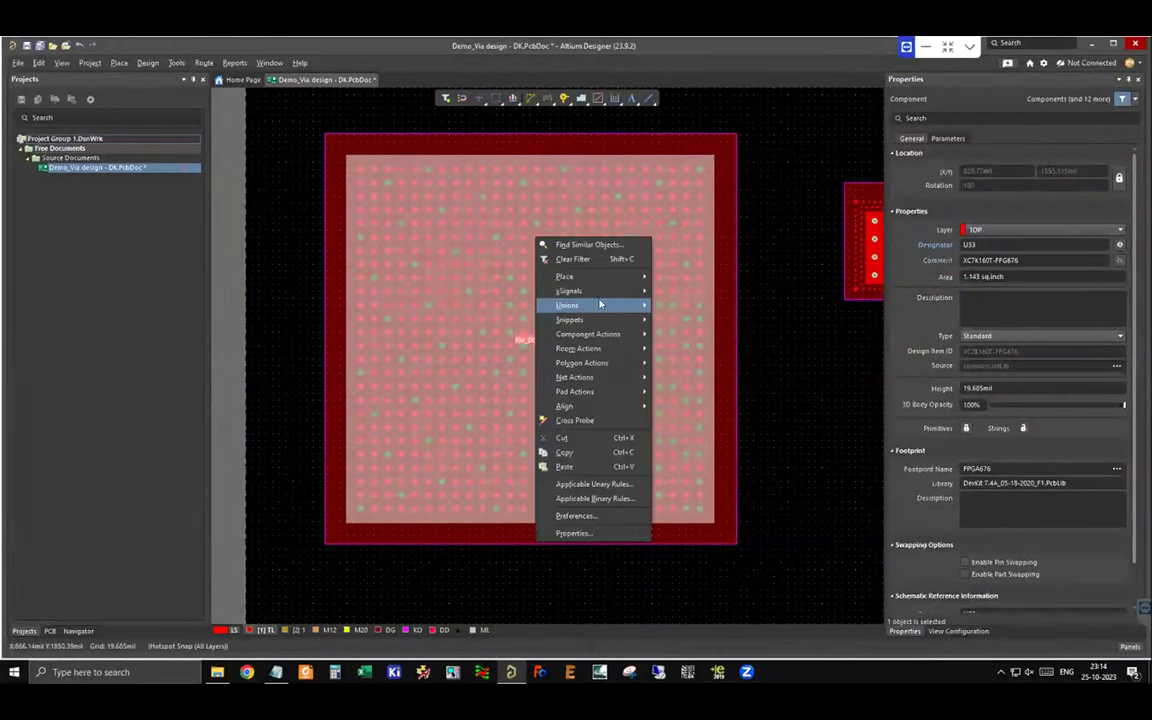
mouse_move(594, 333)
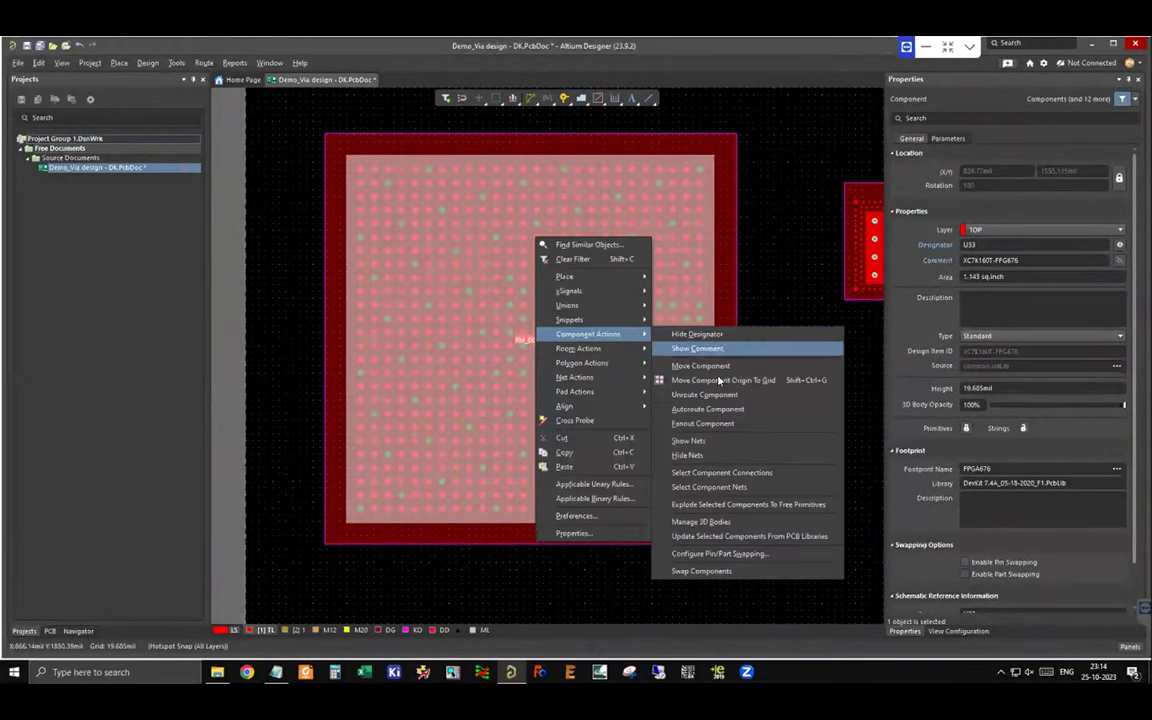
left_click(700, 424)
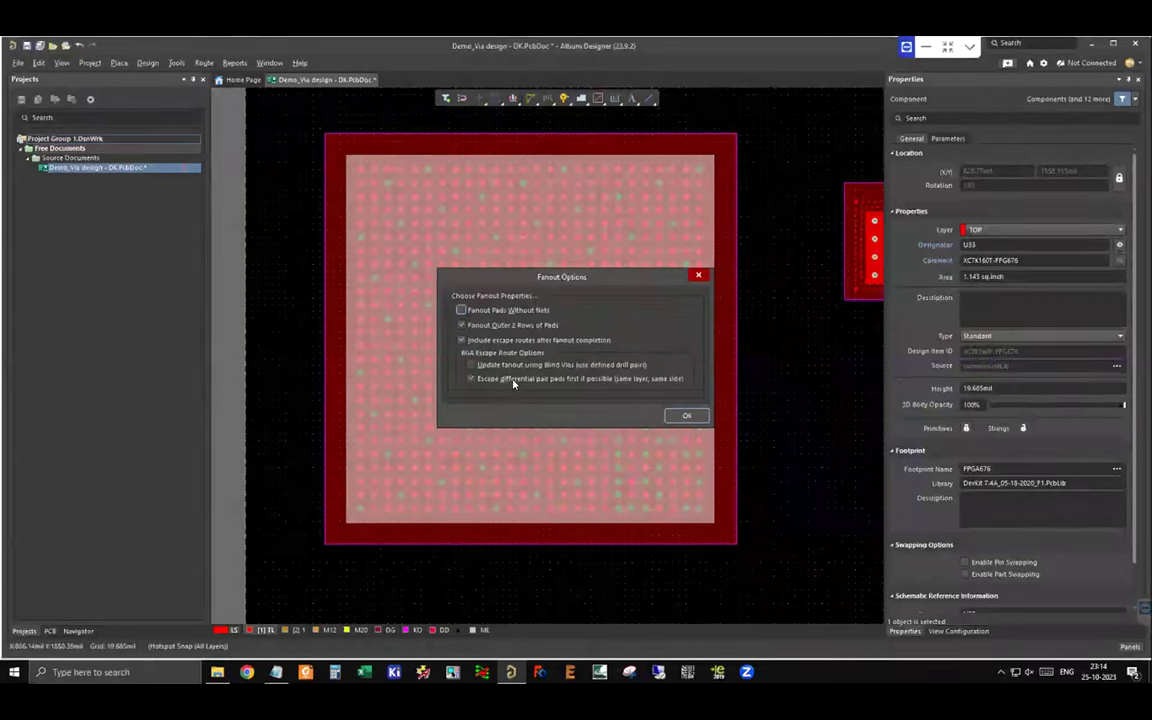
left_click(686, 416)
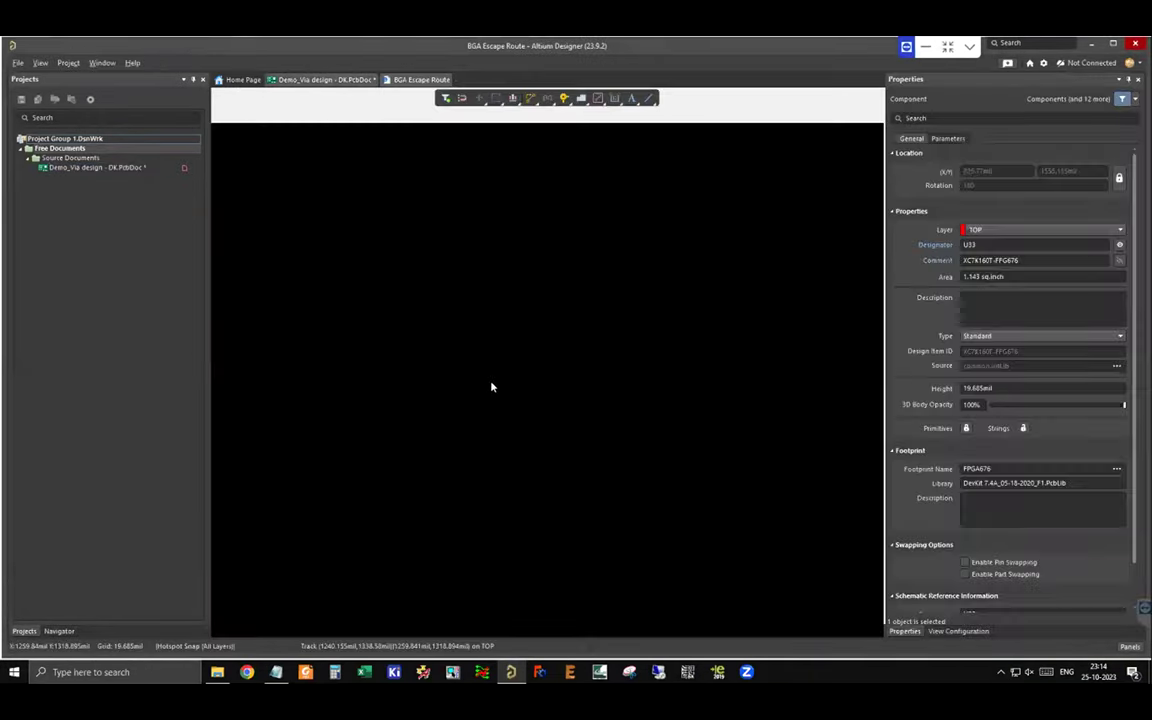
Examine the fanout vias and escape traces generated around the BGA's upper-left pads
scroll(676, 341, "down", 1, "ctrl")
scroll(785, 340, "up", 1, "ctrl")
left_click(808, 340)
scroll(583, 350, "up", 3, "ctrl")
scroll(432, 270, "down", 1, "ctrl")
scroll(432, 270, "up", 1, "ctrl")
scroll(432, 270, "up", 1, "ctrl")
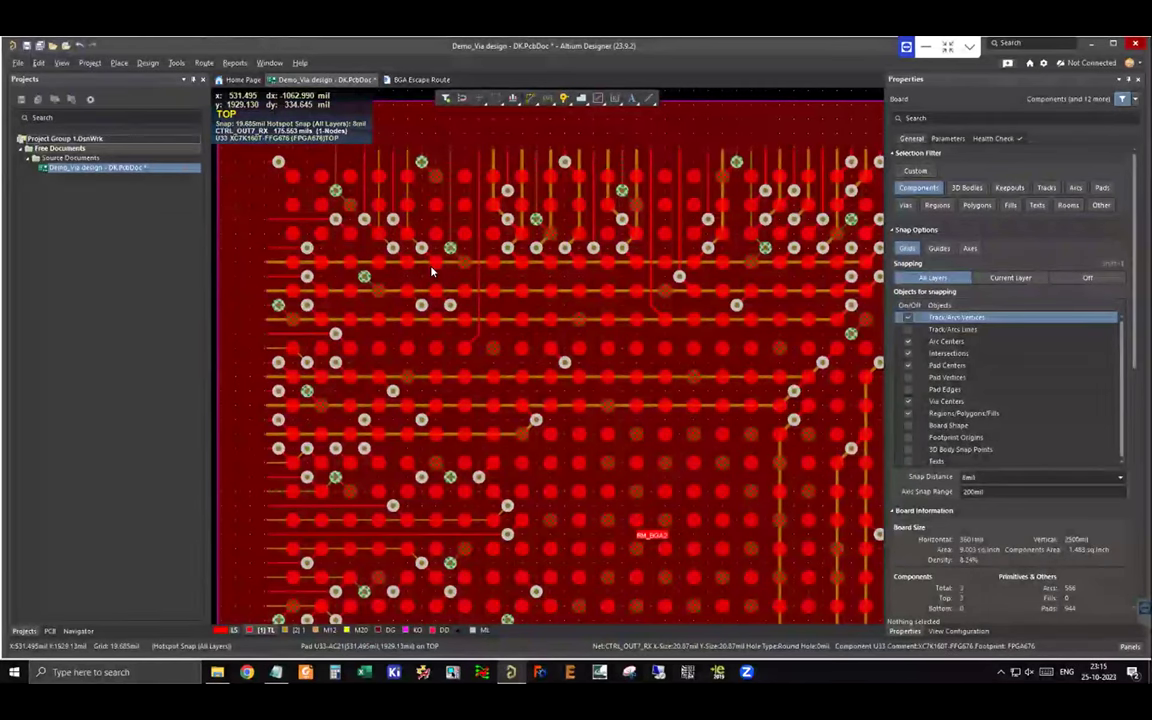
scroll(425, 275, "down", 4, "ctrl")
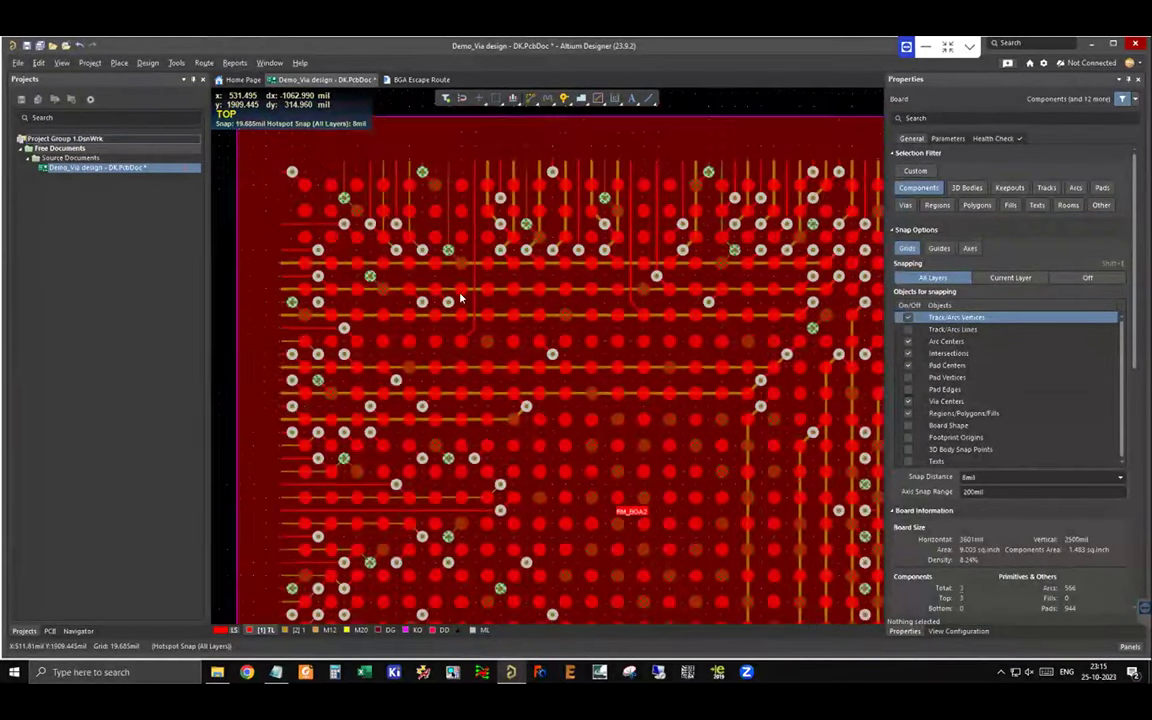
Override the solder mask expansion manually on the 1V2FPGA via between pads C2 and B1, tenting both its top and bottom sides
scroll(525, 470, "down", 1, "ctrl")
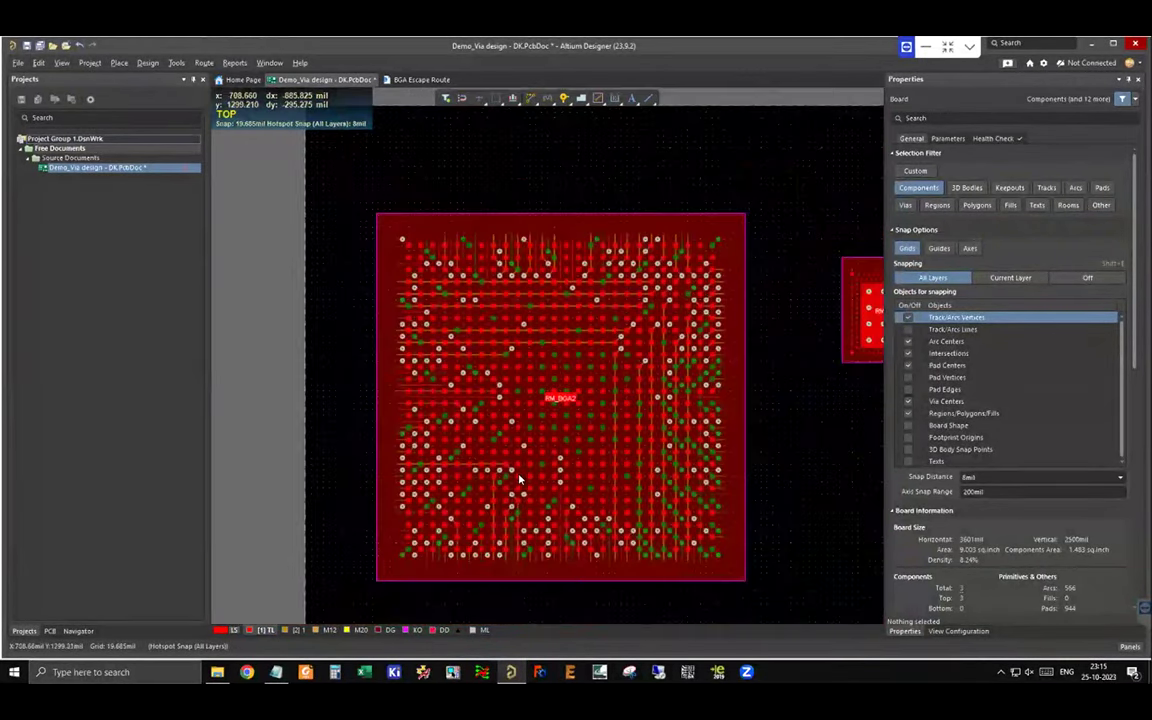
scroll(525, 475, "up", 2, "ctrl")
scroll(774, 527, "down", 2, "ctrl")
scroll(745, 548, "up", 1, "ctrl")
scroll(745, 548, "up", 4, "ctrl")
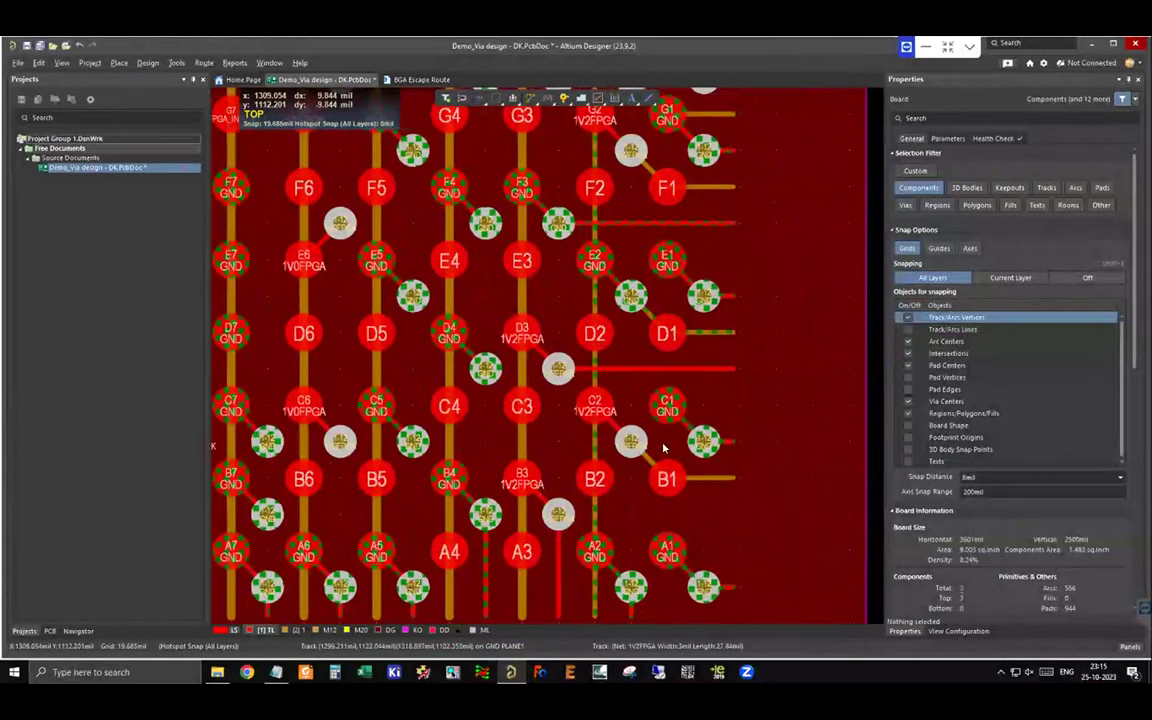
scroll(697, 490, "up", 3, "ctrl")
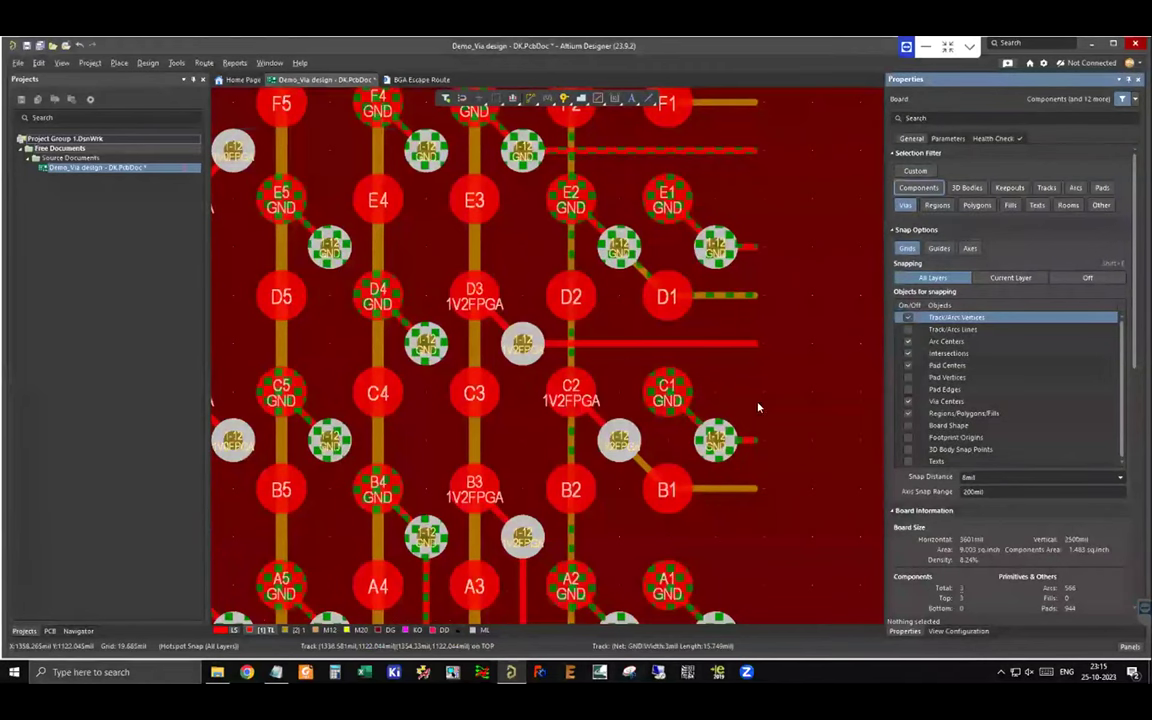
left_click(619, 440)
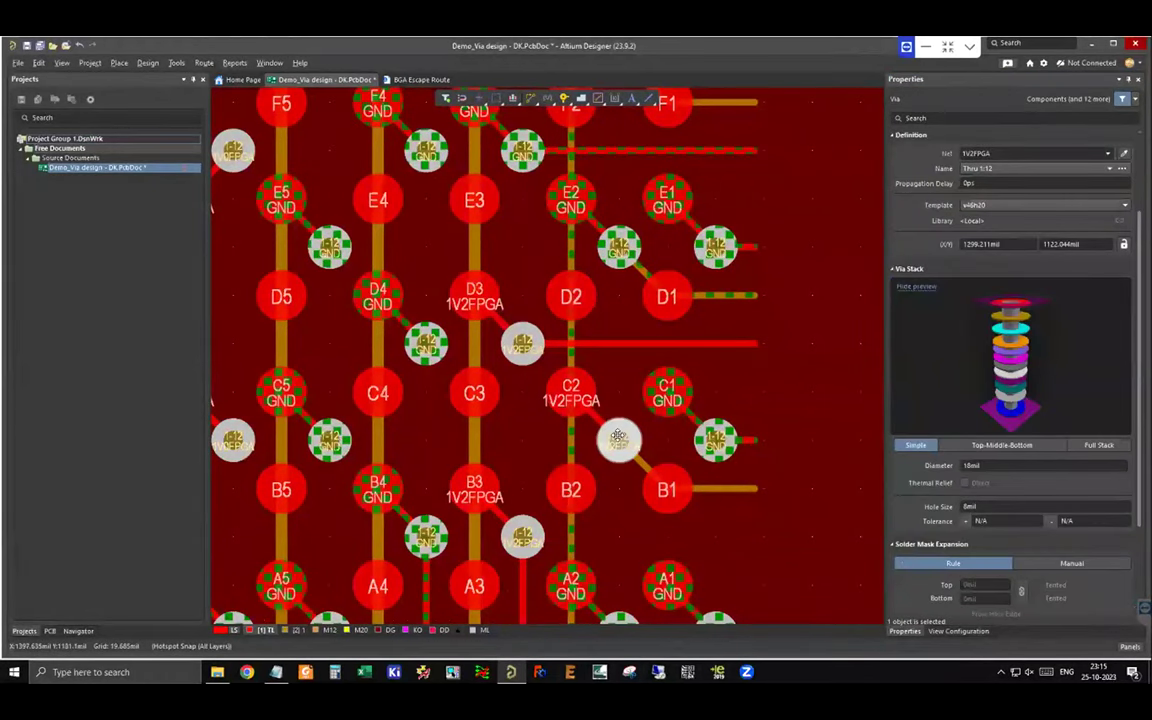
scroll(926, 433, "down", 3)
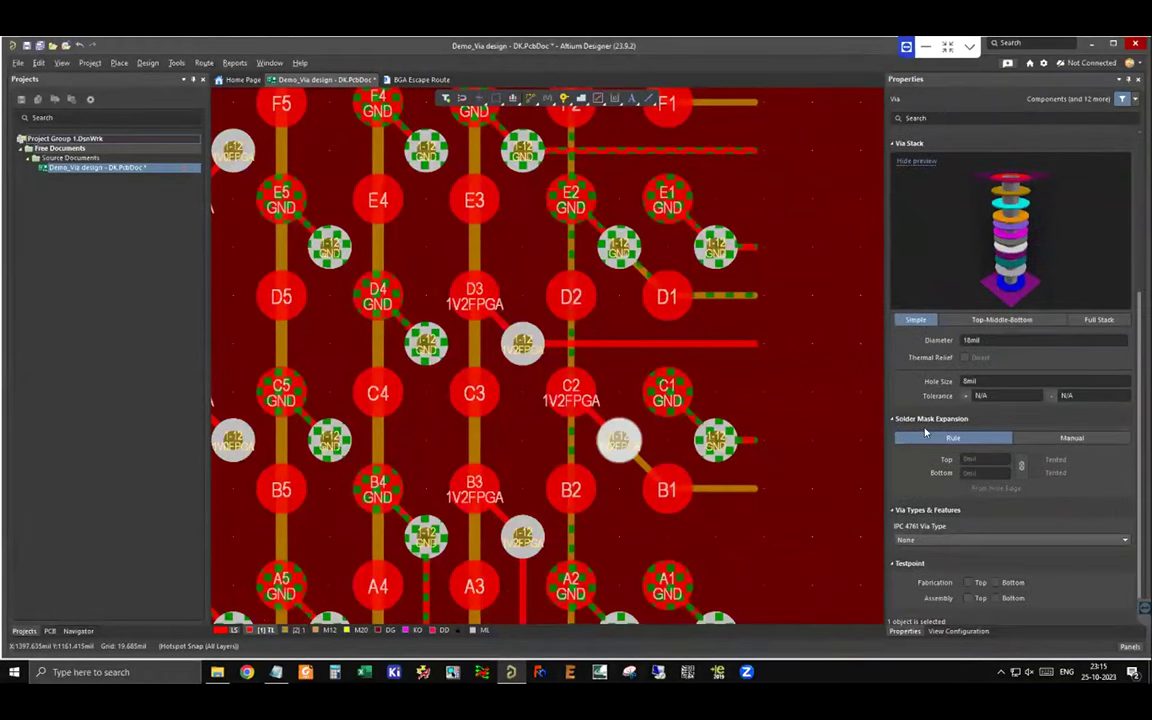
left_click(1028, 438)
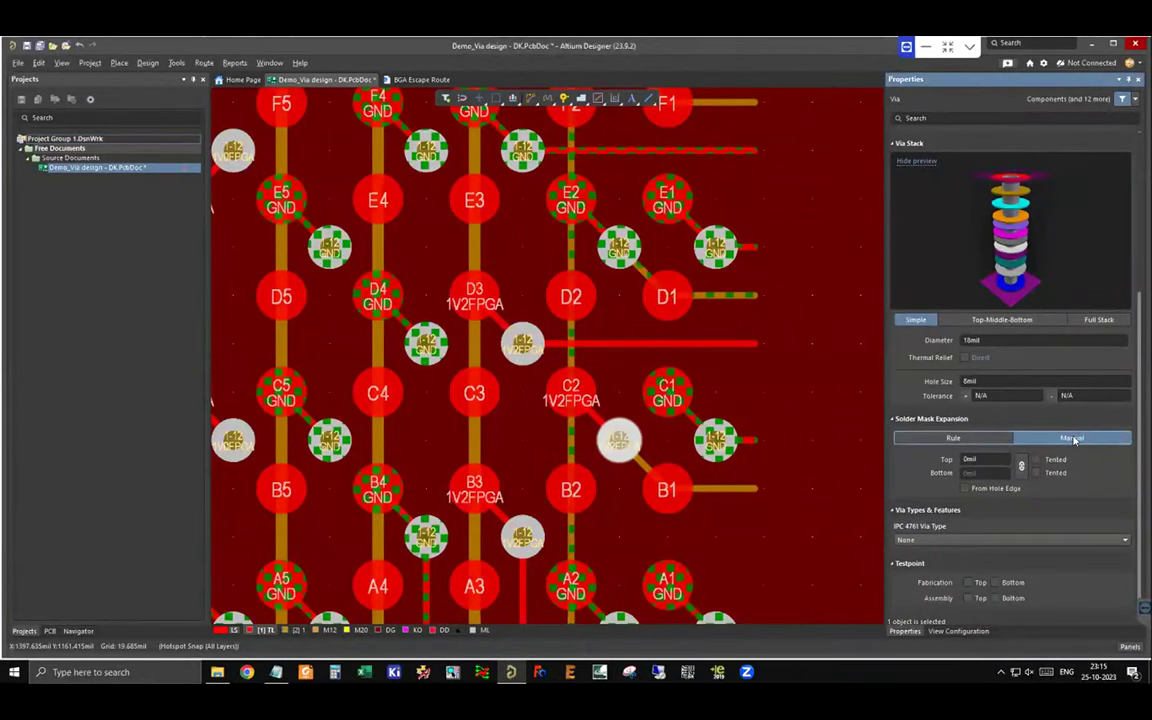
left_click(1036, 473)
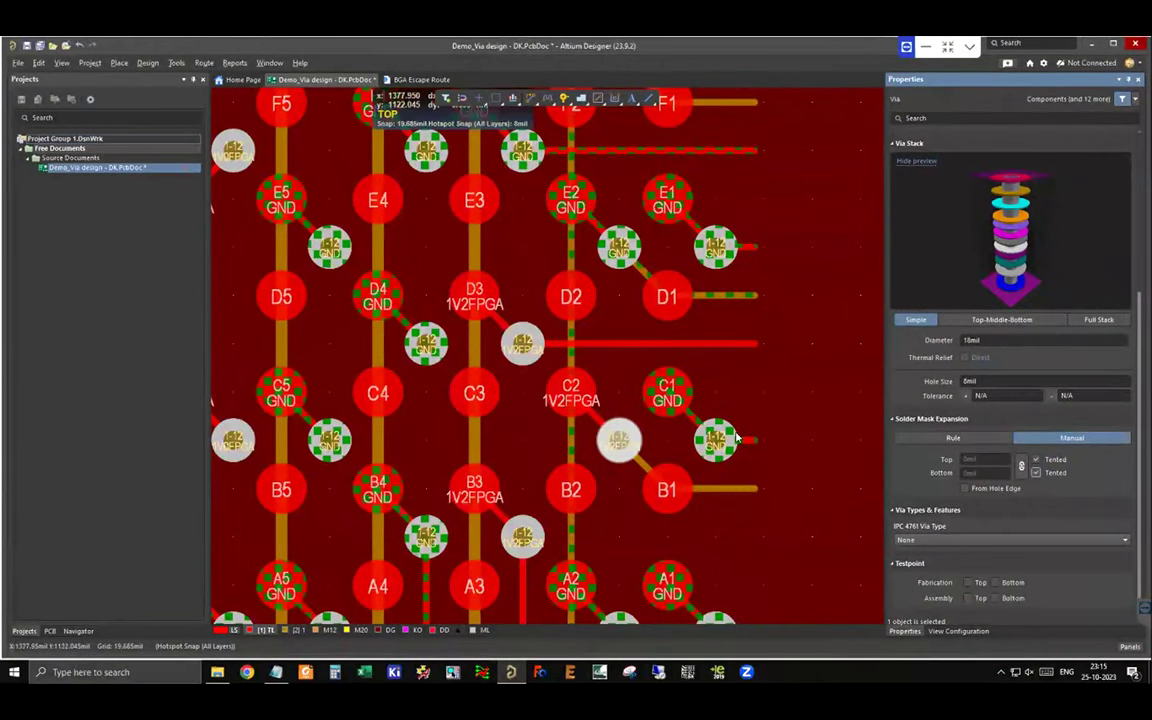
scroll(633, 438, "up", 1, "ctrl")
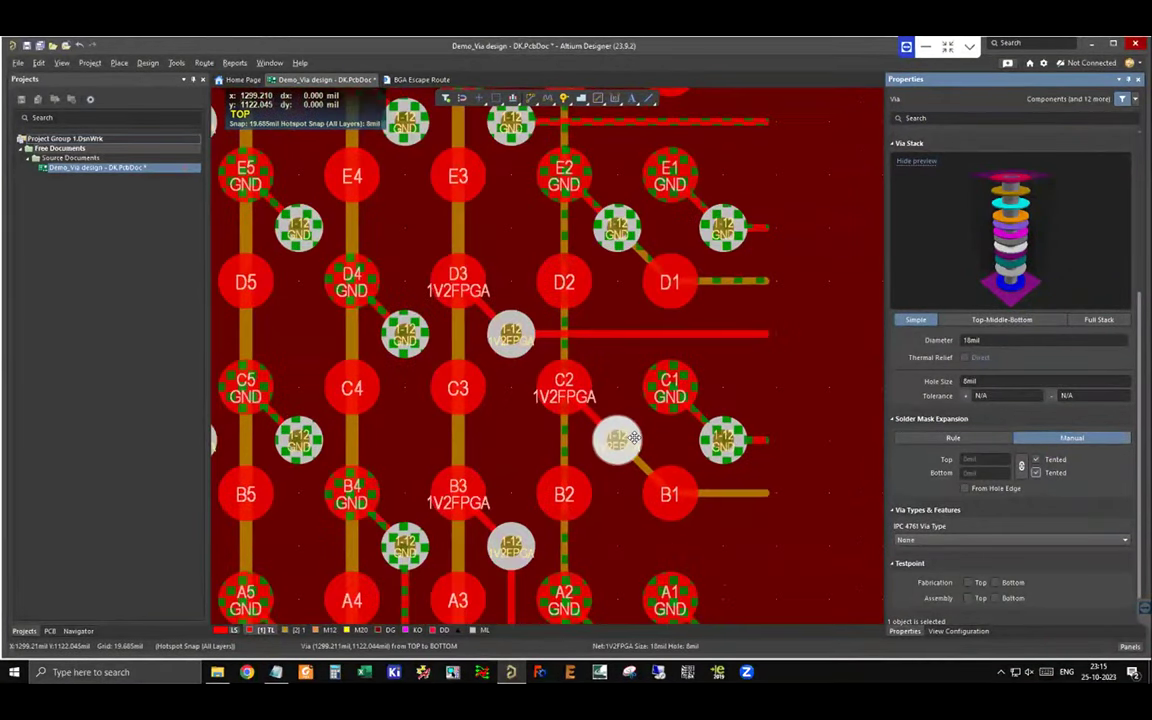
left_click(1035, 461)
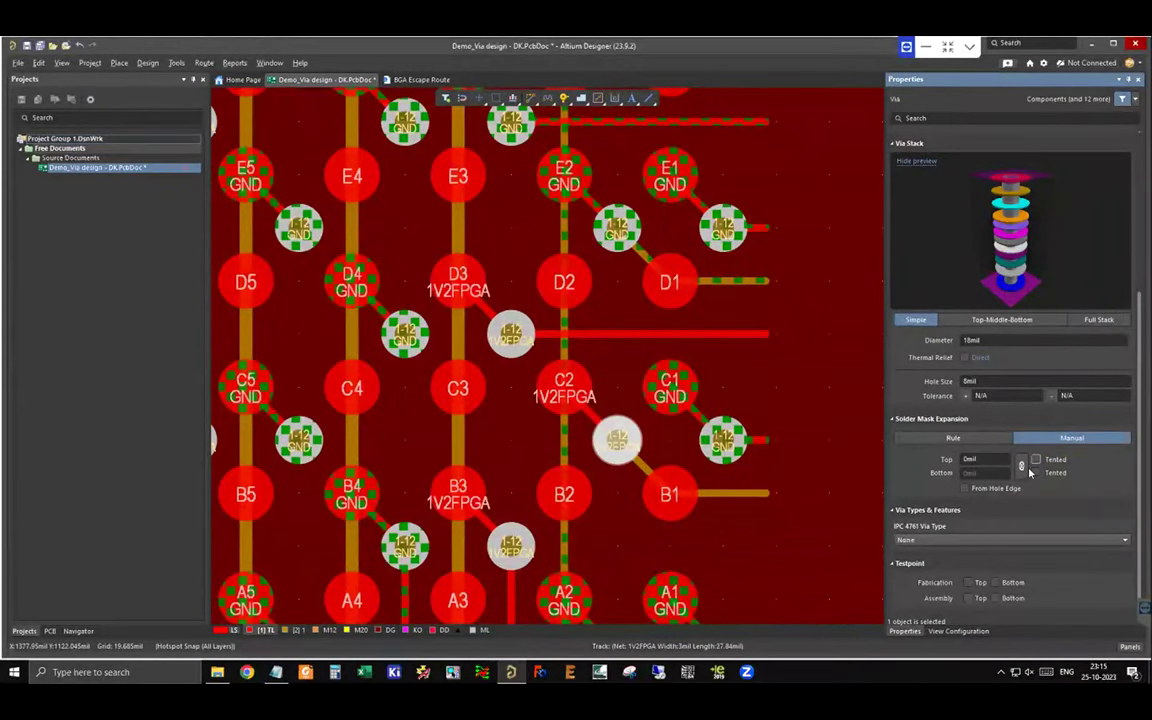
left_click(1034, 463)
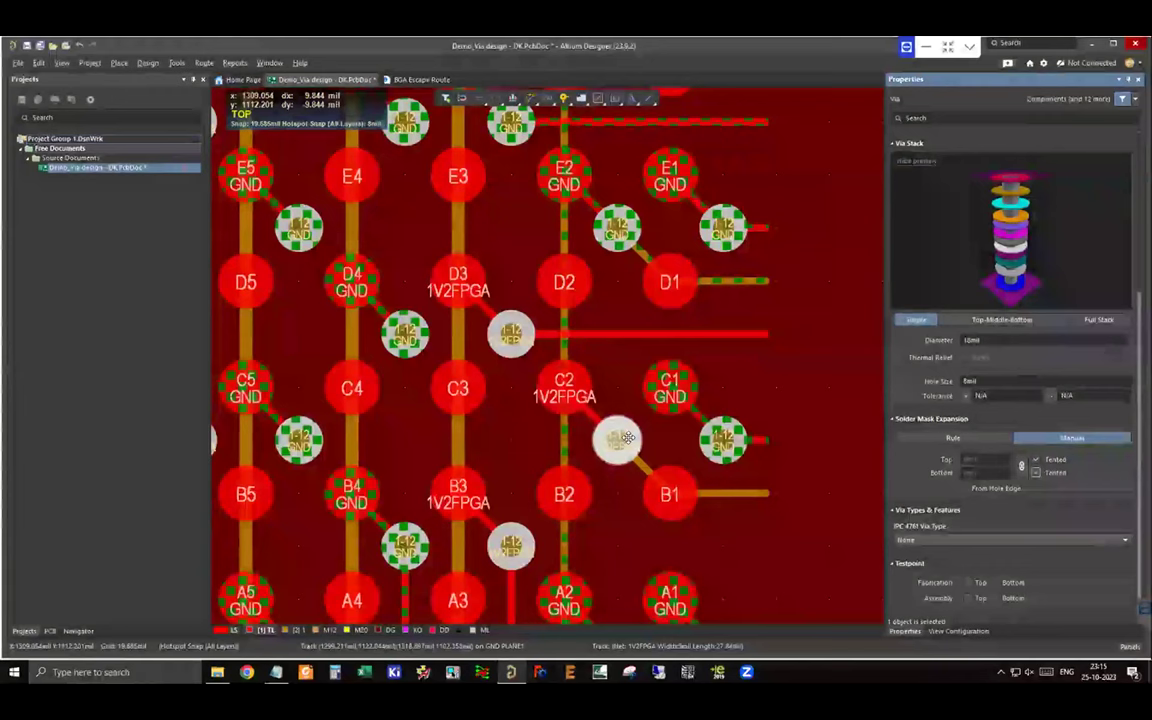
Select all vias with the same hole size, via diameter and drill pair as the 1V2FPGA via, using Find Similar Objects
scroll(537, 395, "down", 4, "ctrl")
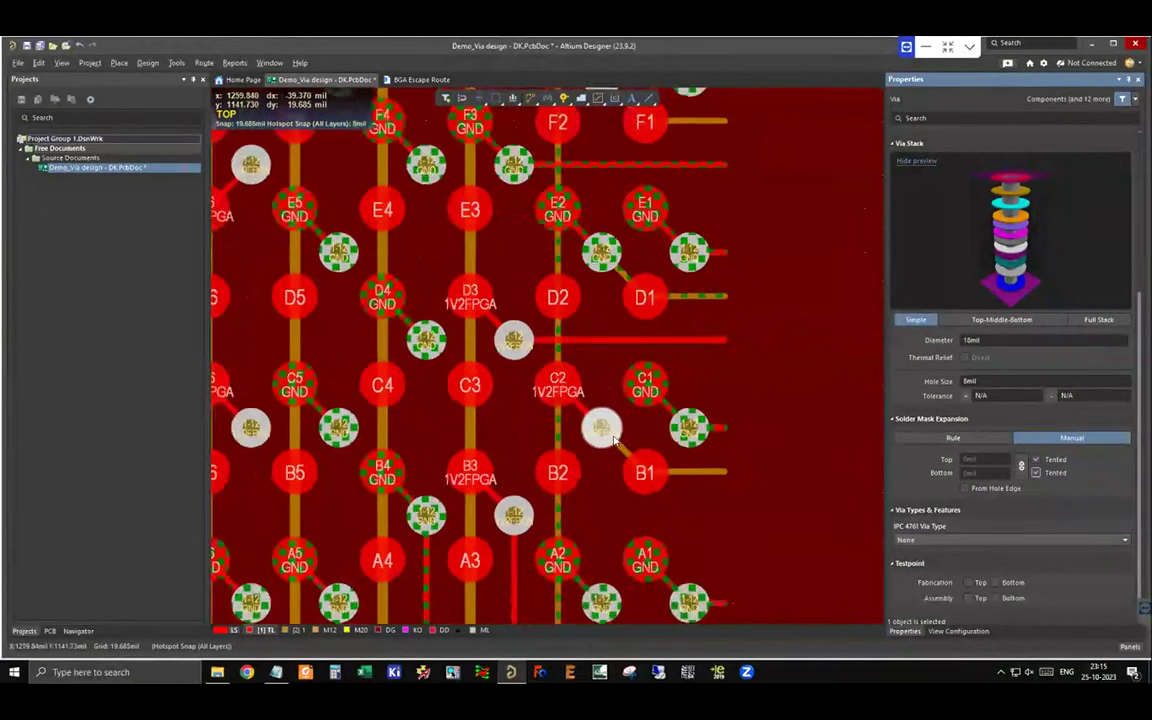
scroll(609, 438, "up", 6, "ctrl")
right_click(566, 397)
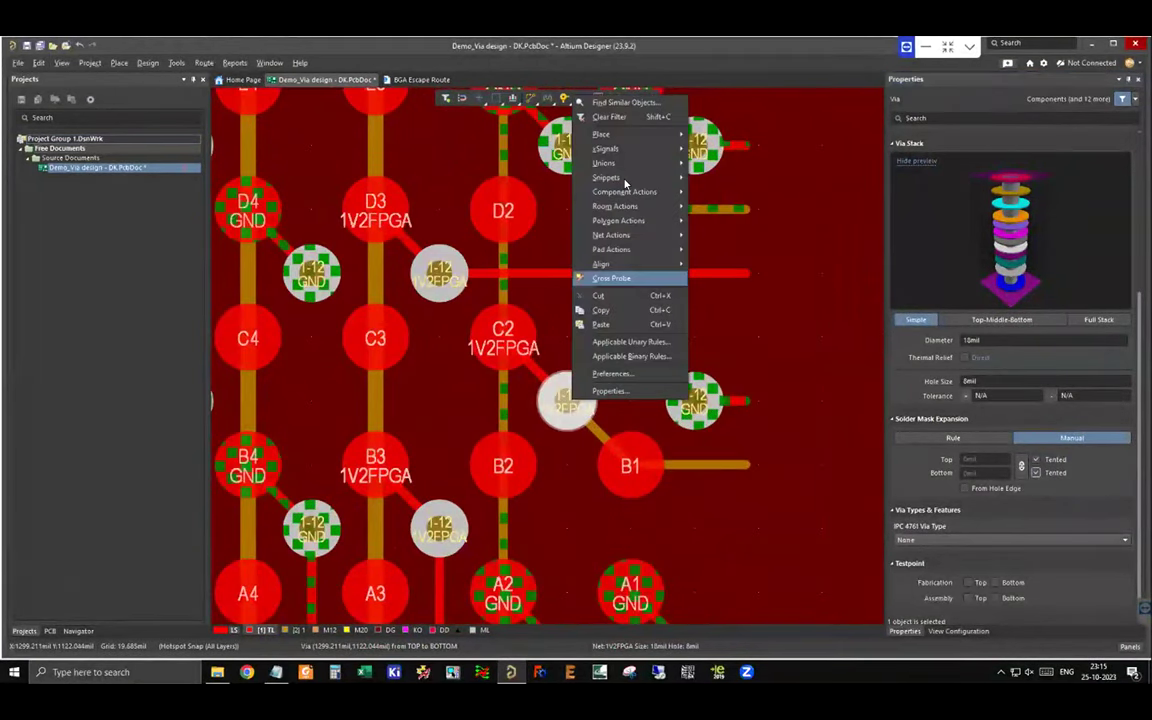
left_click(600, 104)
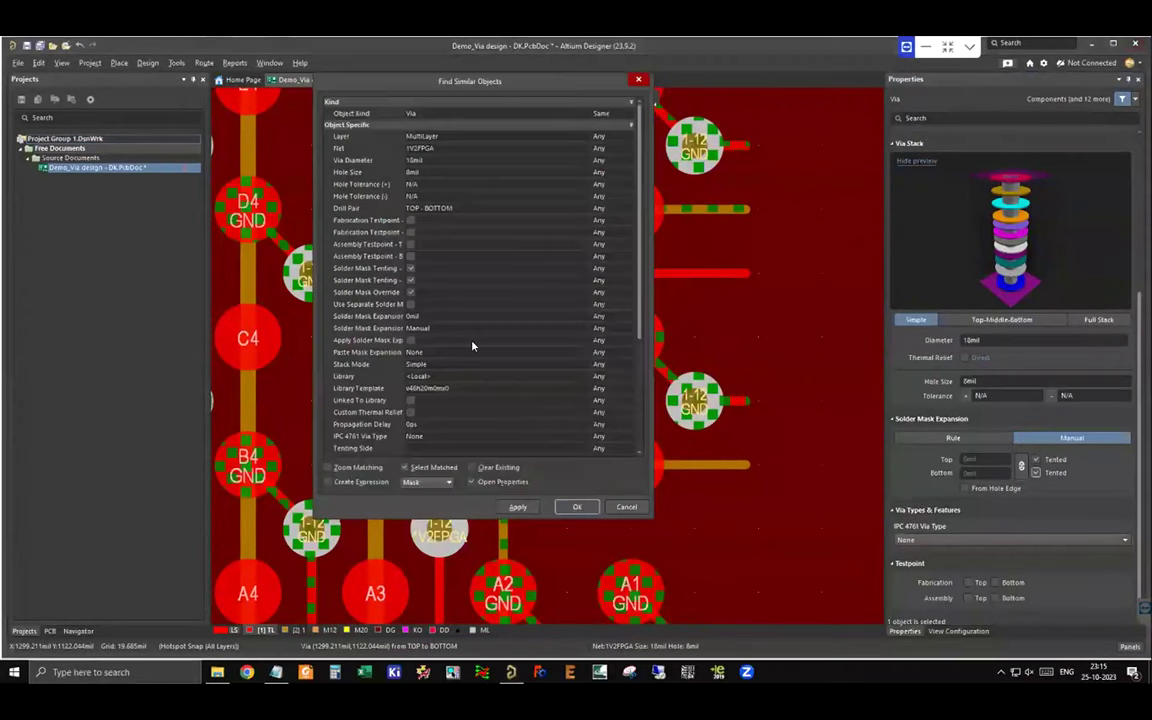
left_click(621, 173)
left_click(626, 175)
left_click(600, 186)
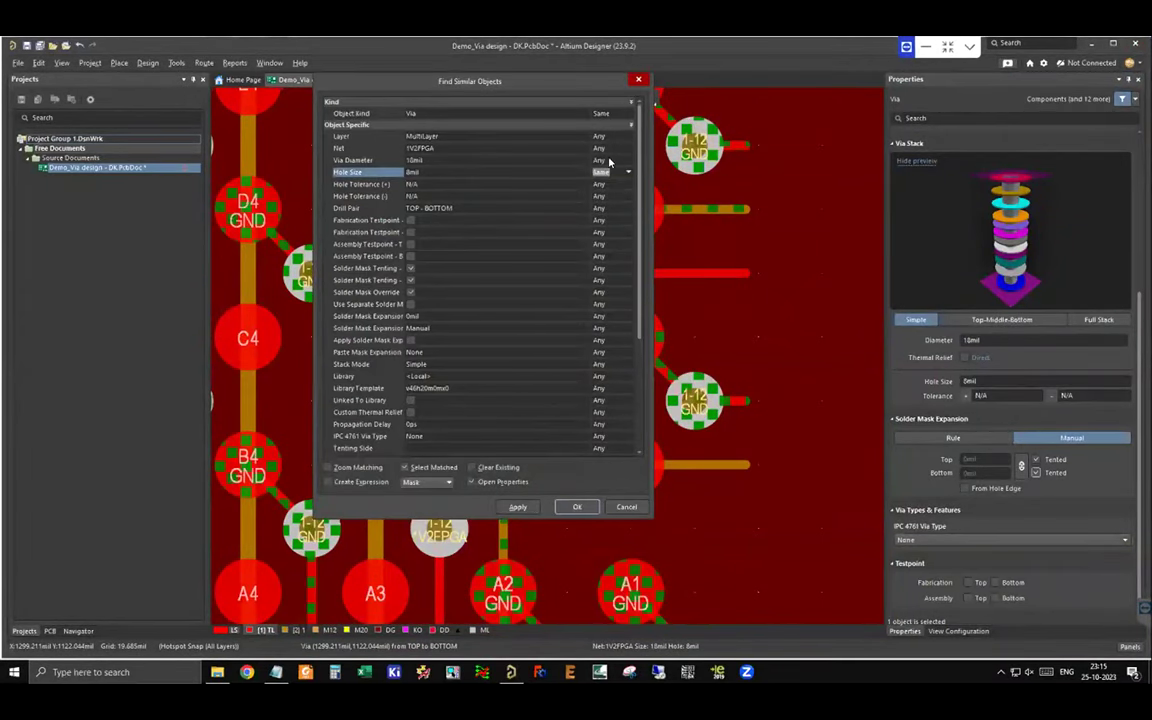
left_click(624, 161)
left_click(626, 162)
left_click(606, 180)
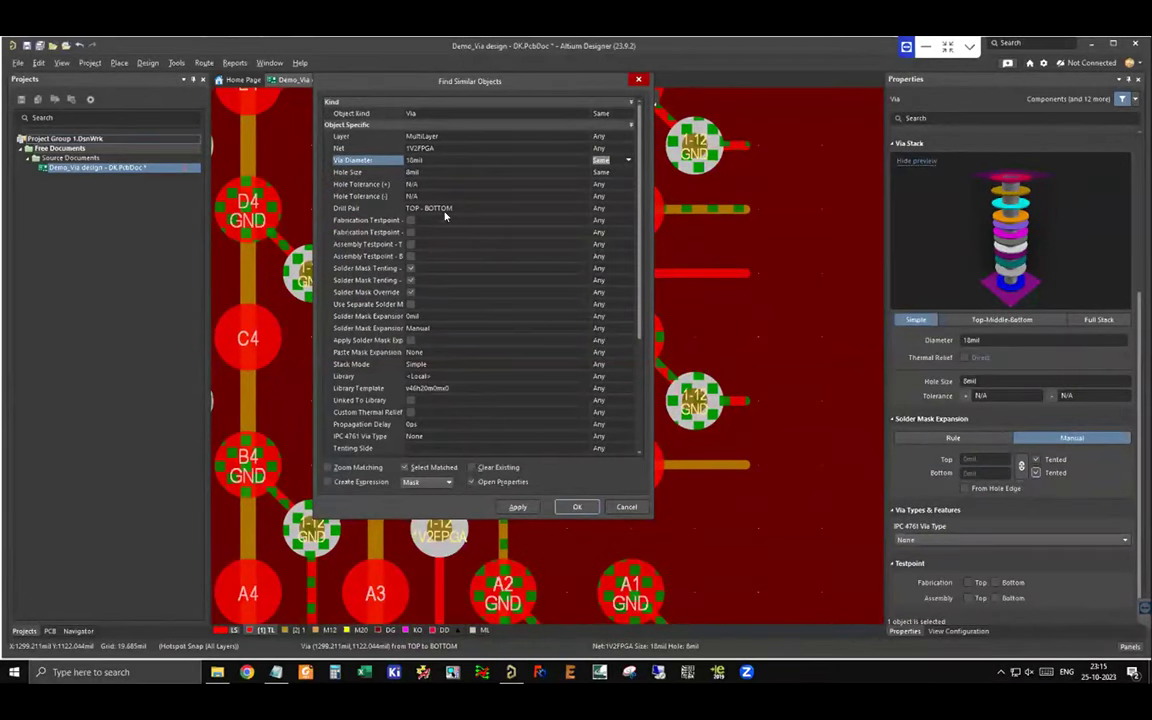
left_click(622, 210)
left_click(628, 210)
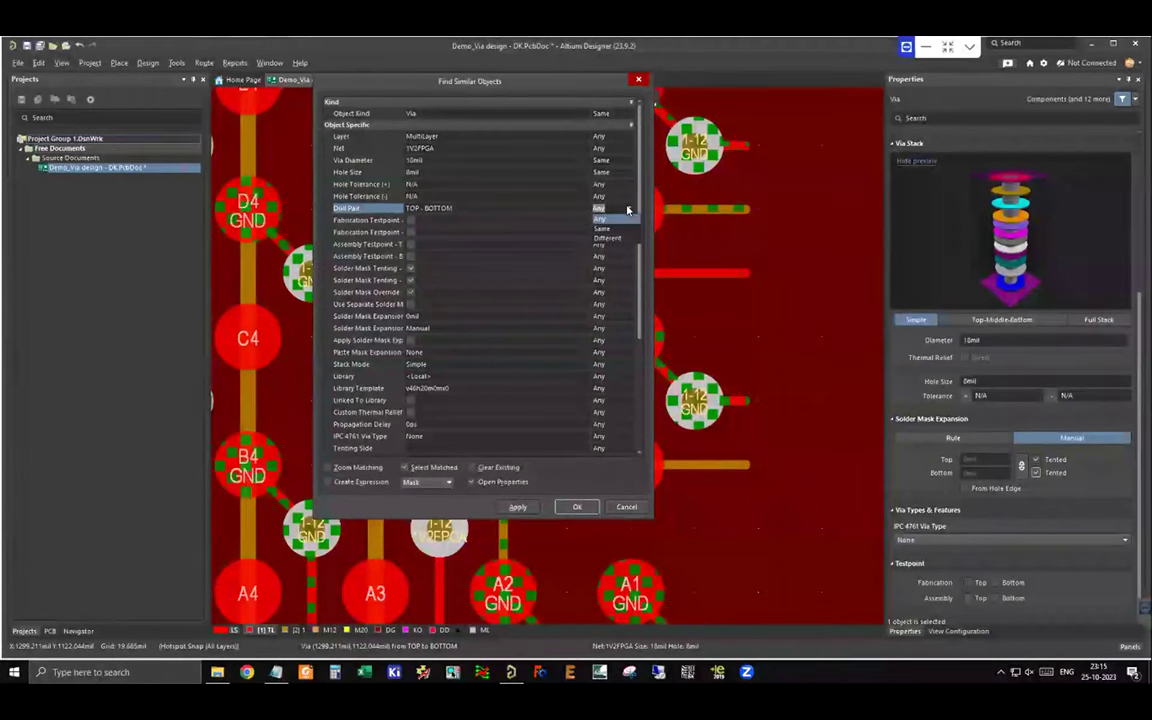
left_click(602, 229)
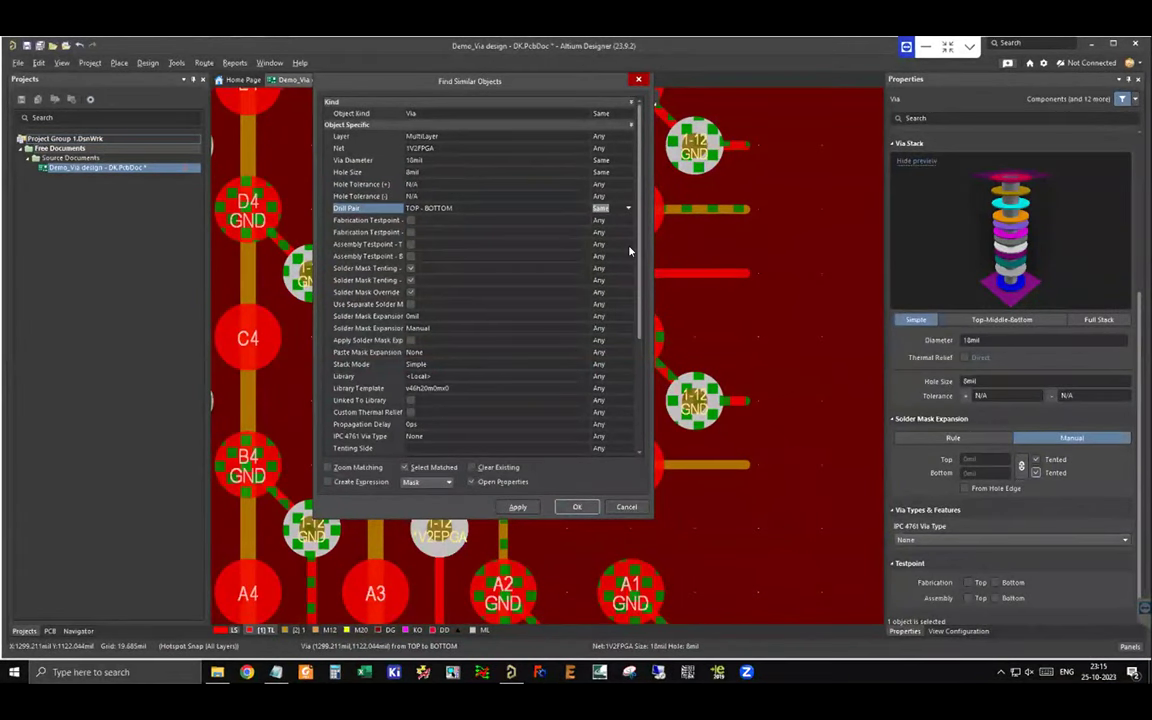
left_click(572, 508)
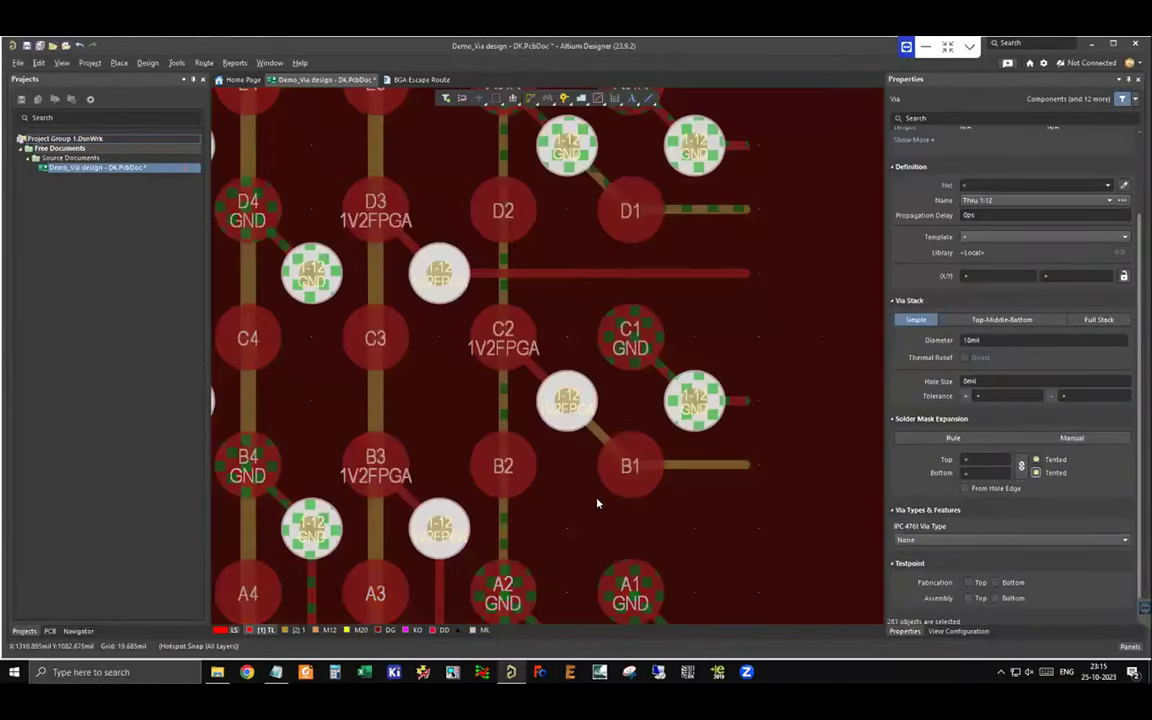
Set the selected vias' hole tolerance to +2 mil and -8 mil, and tent them on both top and bottom
scroll(627, 465, "down", 7, "ctrl")
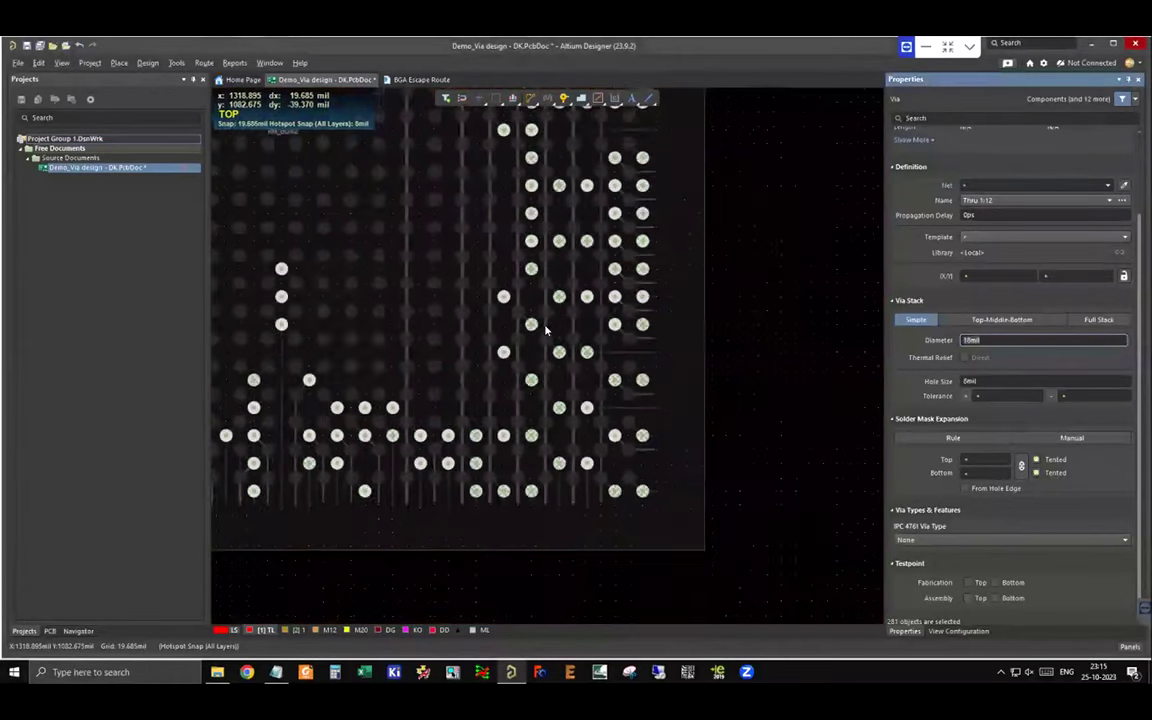
scroll(630, 375, "up", 2, "ctrl")
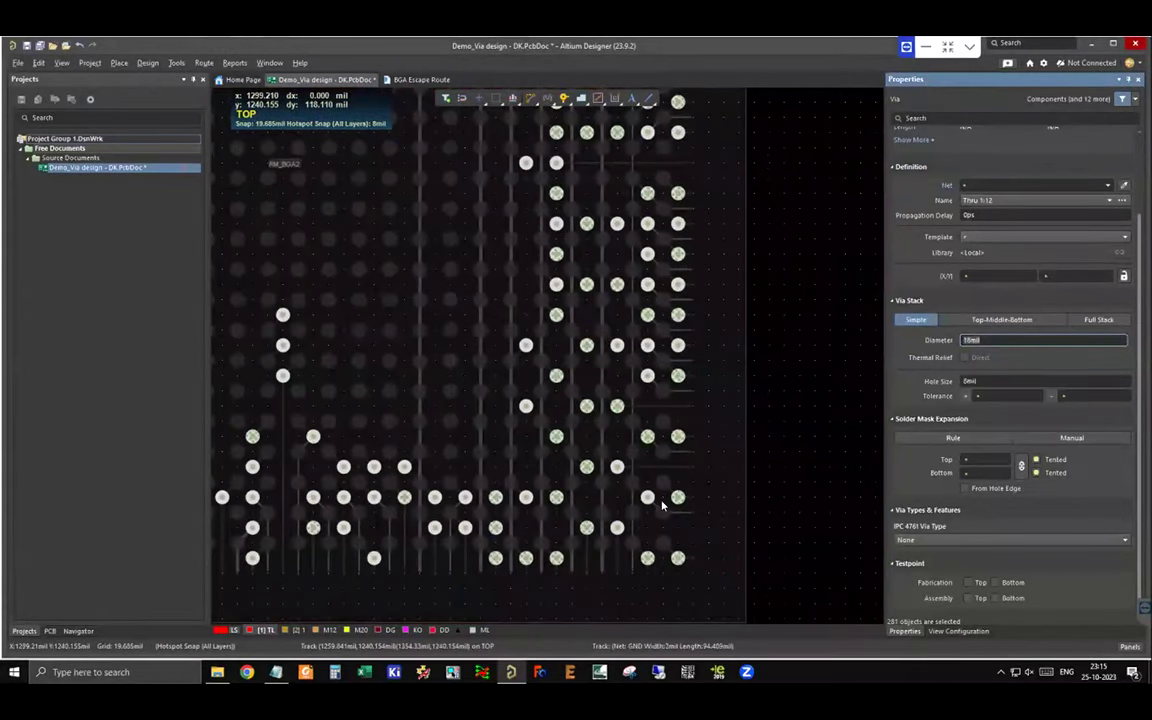
scroll(665, 504, "up", 2, "ctrl")
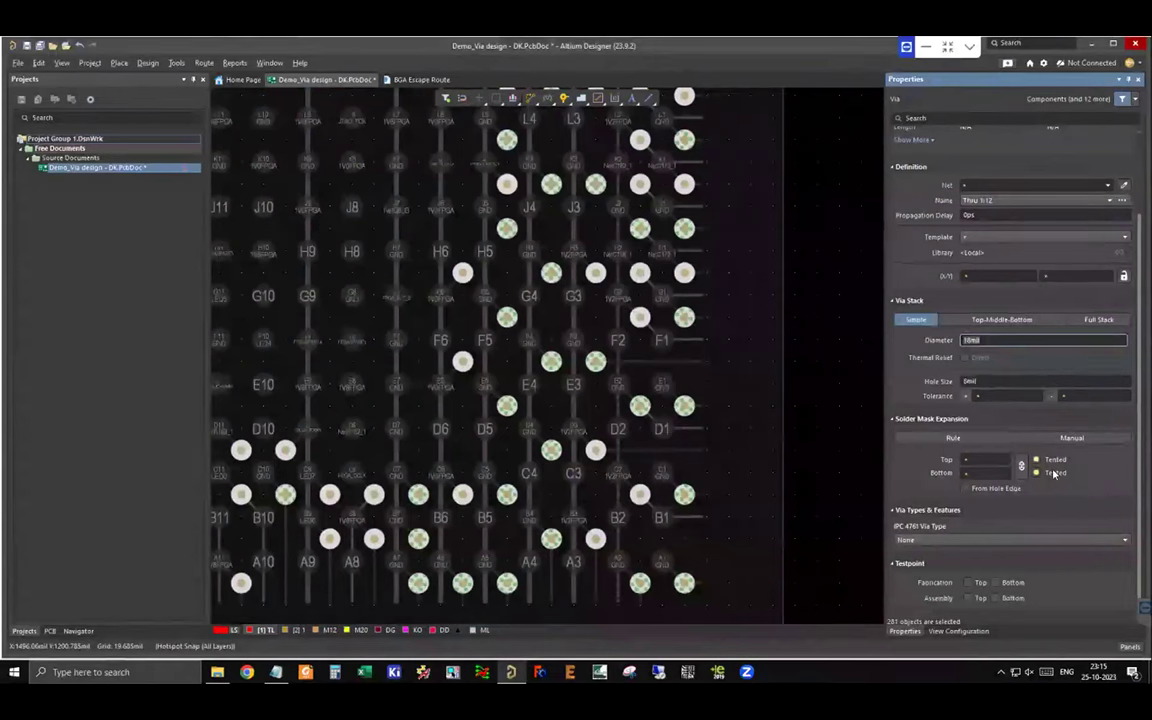
left_click(1073, 394)
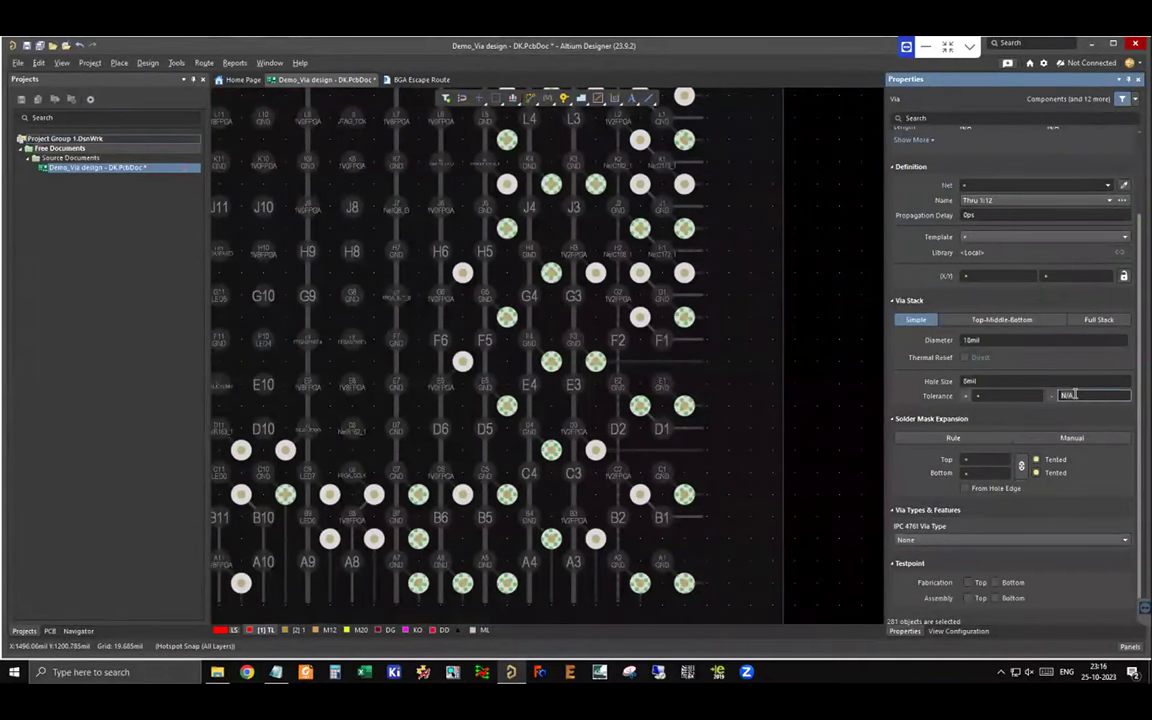
type("8")
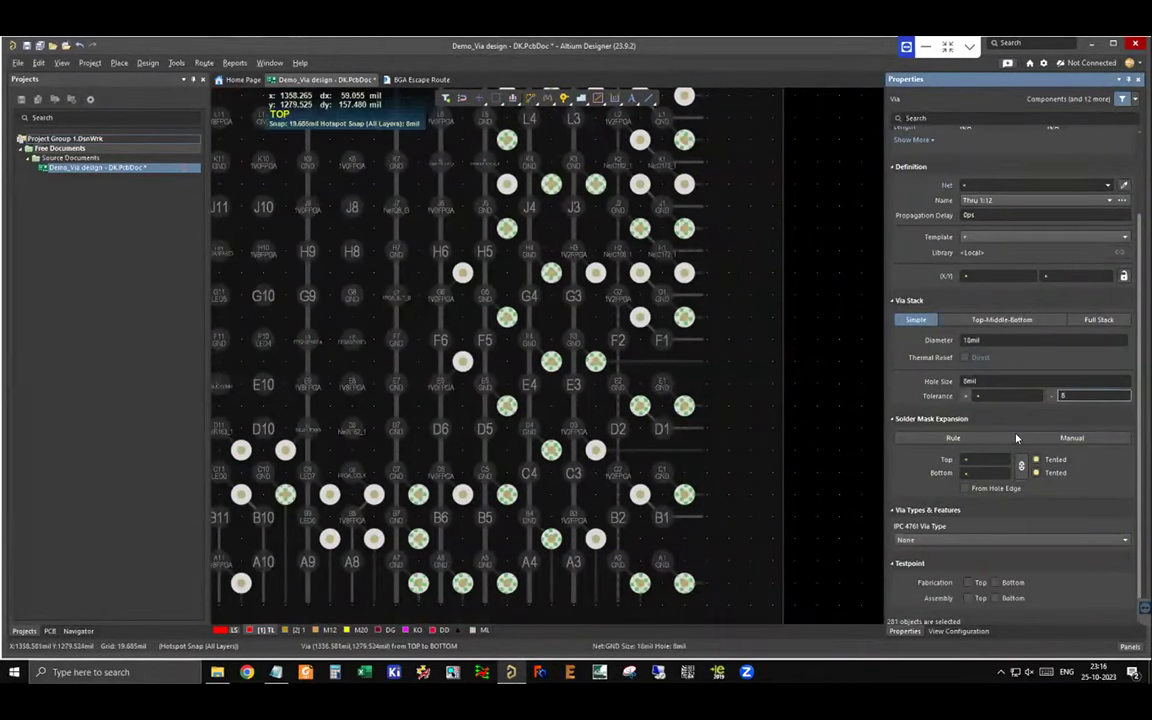
left_click(997, 394)
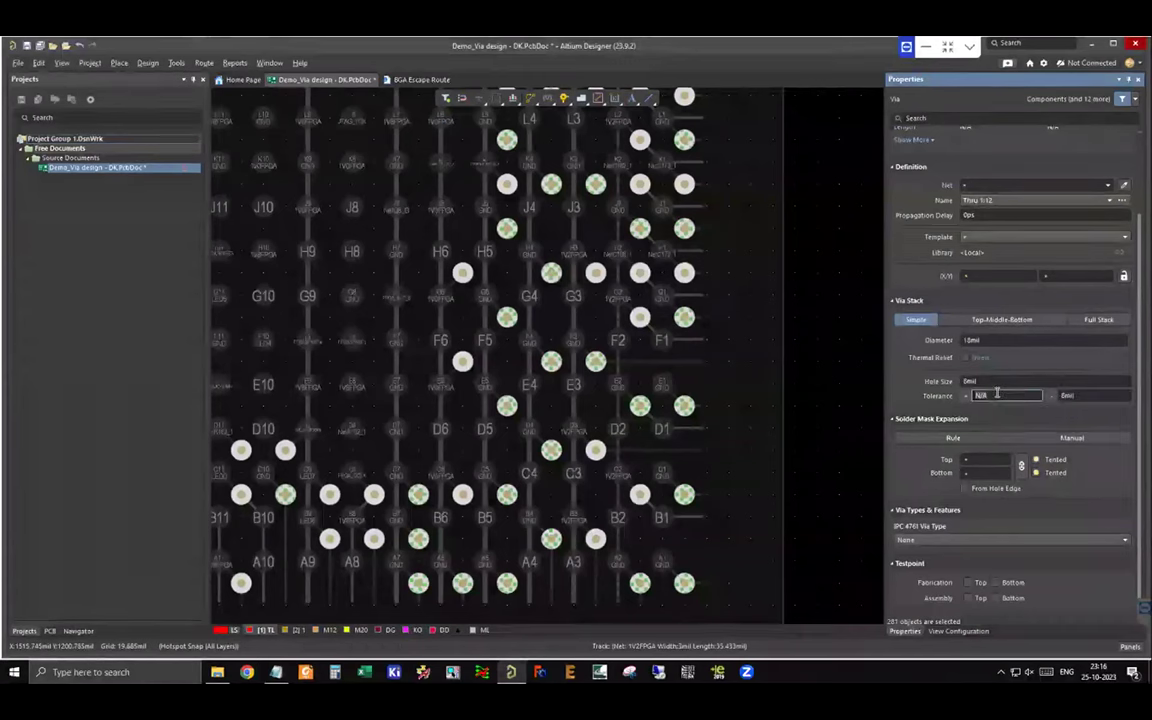
left_click(1035, 462)
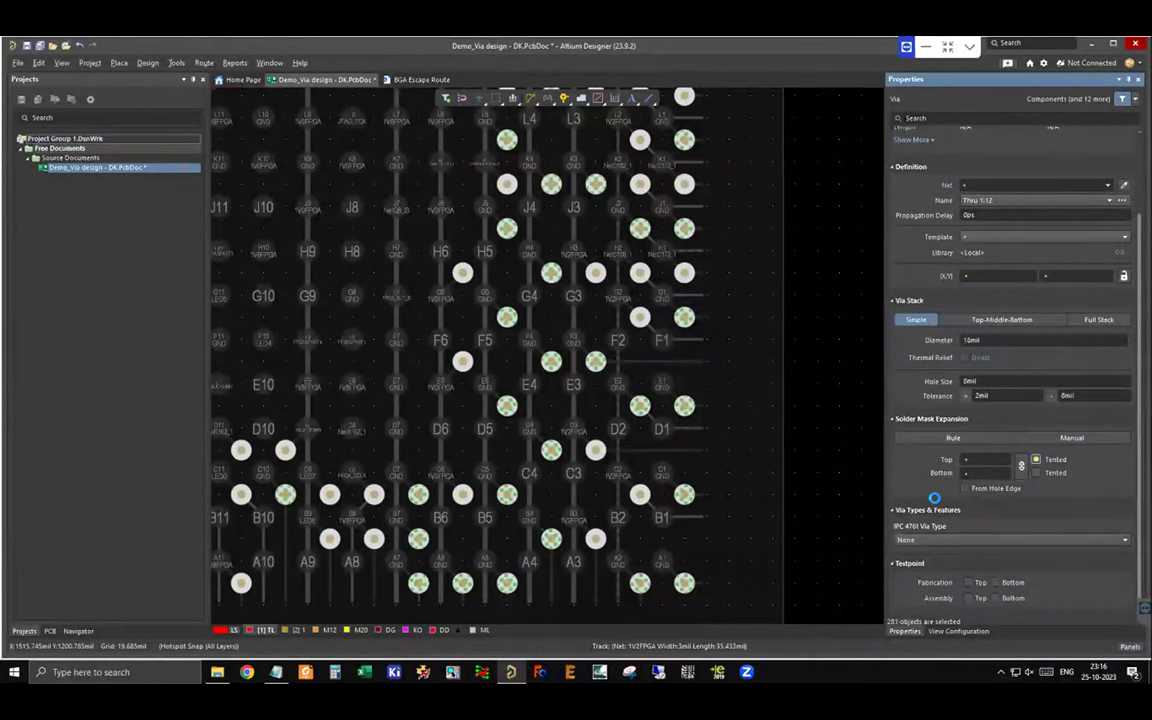
Deselect the vias and clear the filter masking the rest of the board
scroll(756, 304, "down", 2, "ctrl")
scroll(684, 318, "down", 1, "ctrl")
left_click(684, 311)
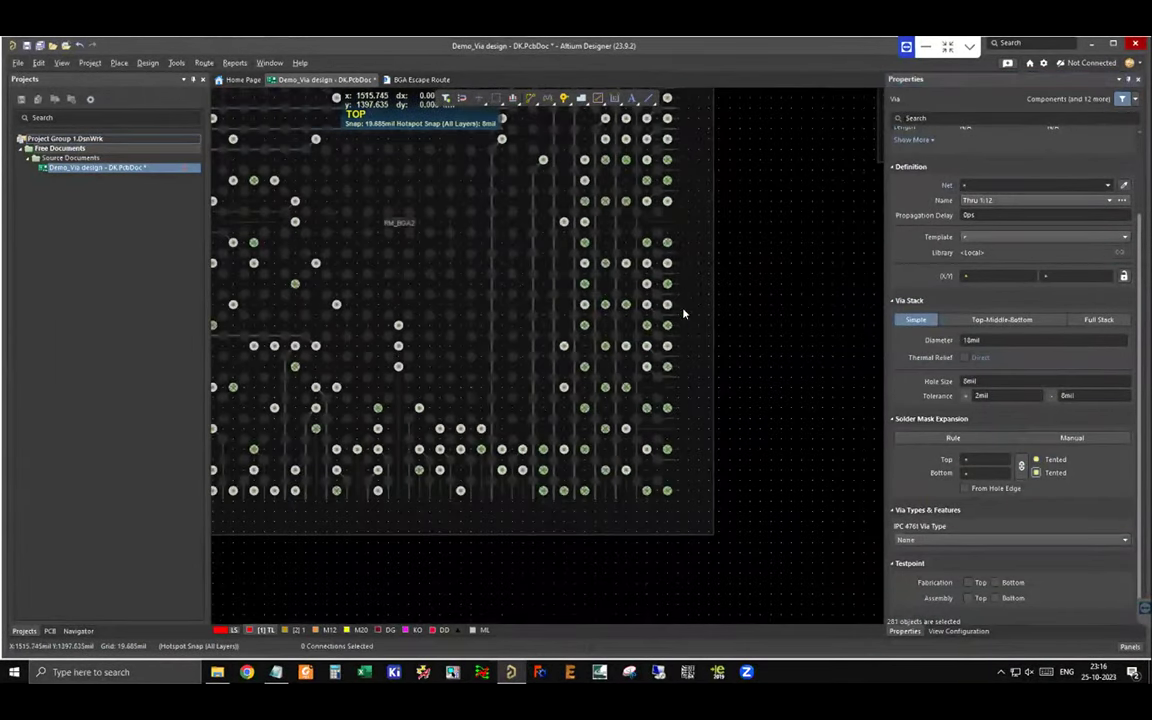
scroll(666, 399, "down", 2, "ctrl")
scroll(685, 209, "up", 2, "ctrl")
scroll(722, 192, "up", 1, "ctrl")
right_click(724, 177)
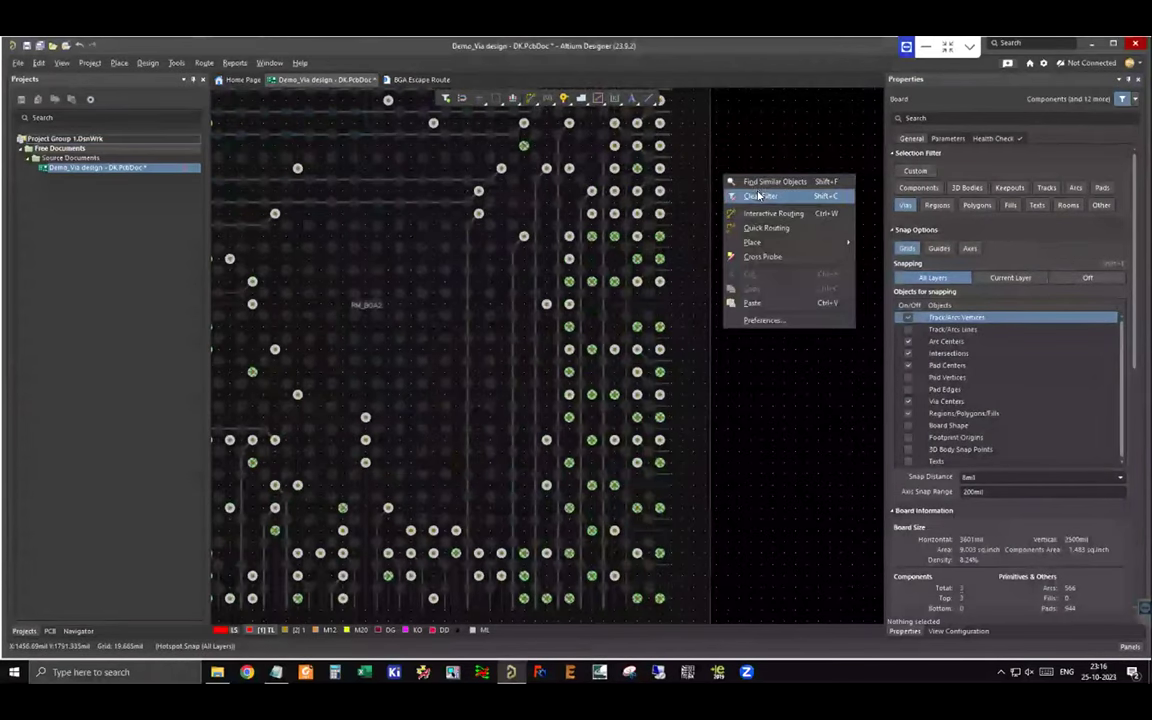
scroll(529, 291, "down", 1, "ctrl")
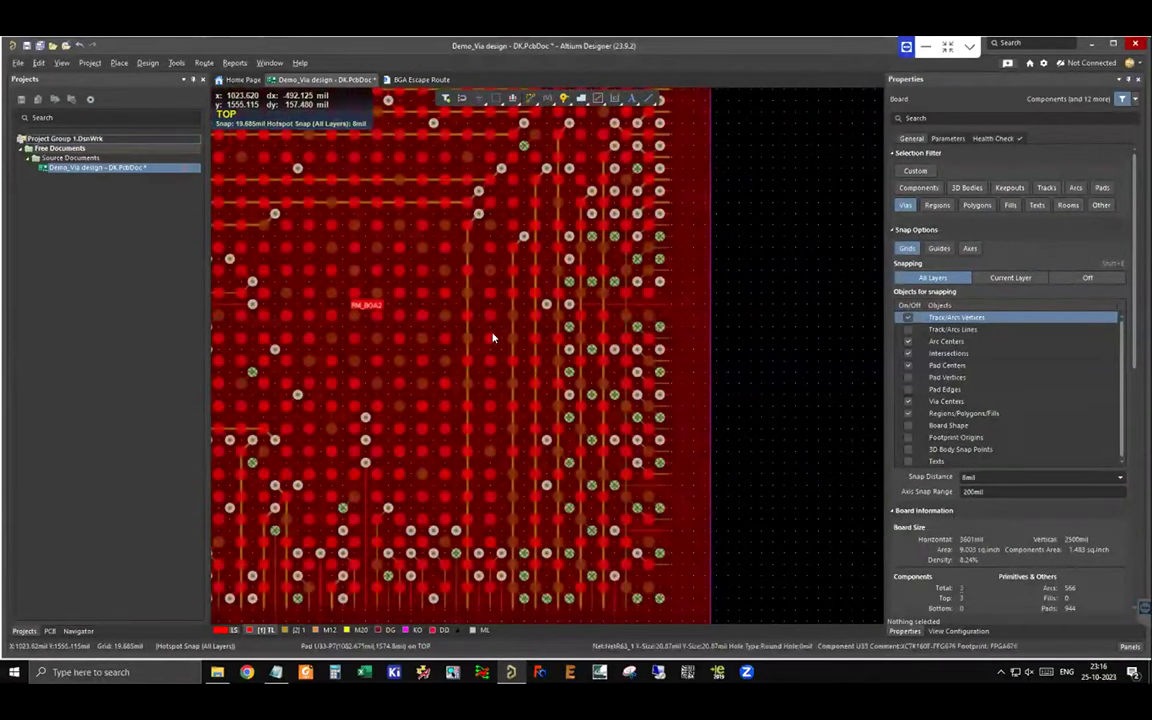
Measure the pitch between two adjacent pads in the outer row, near A1, of the smaller BGA in room RM_BGA1
scroll(491, 337, "down", 3, "ctrl")
scroll(470, 437, "up", 1, "ctrl")
scroll(700, 290, "down", 2, "ctrl")
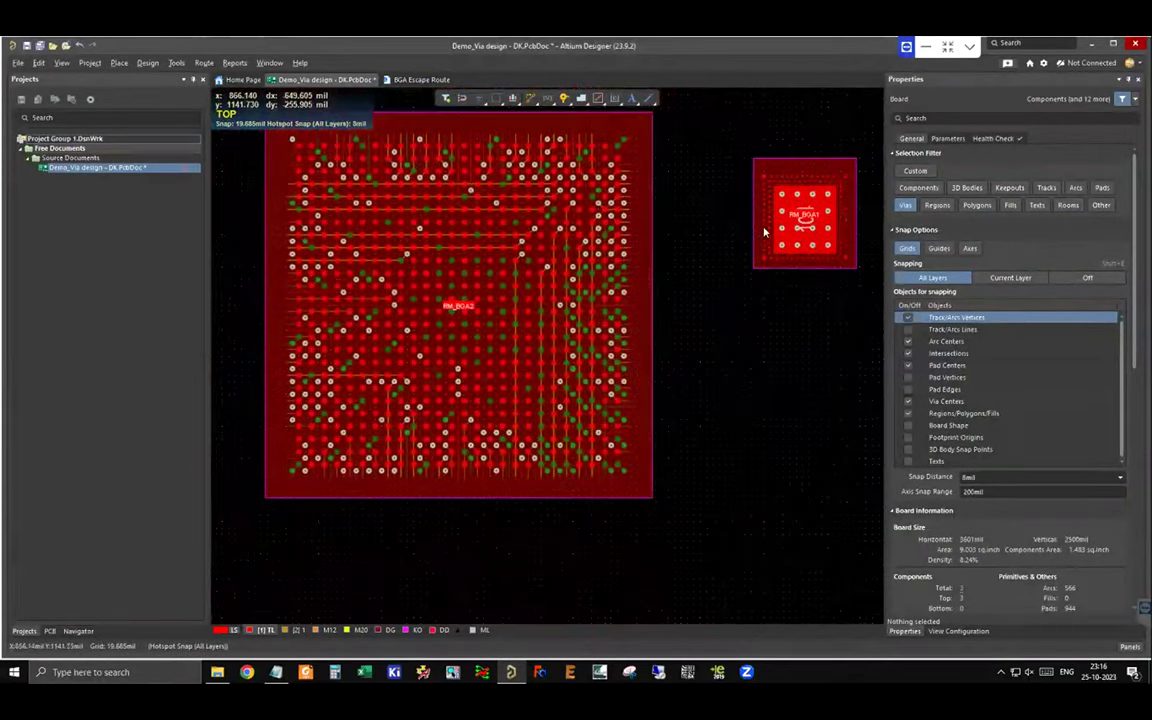
scroll(751, 290, "up", 2, "ctrl")
scroll(746, 317, "up", 3, "ctrl")
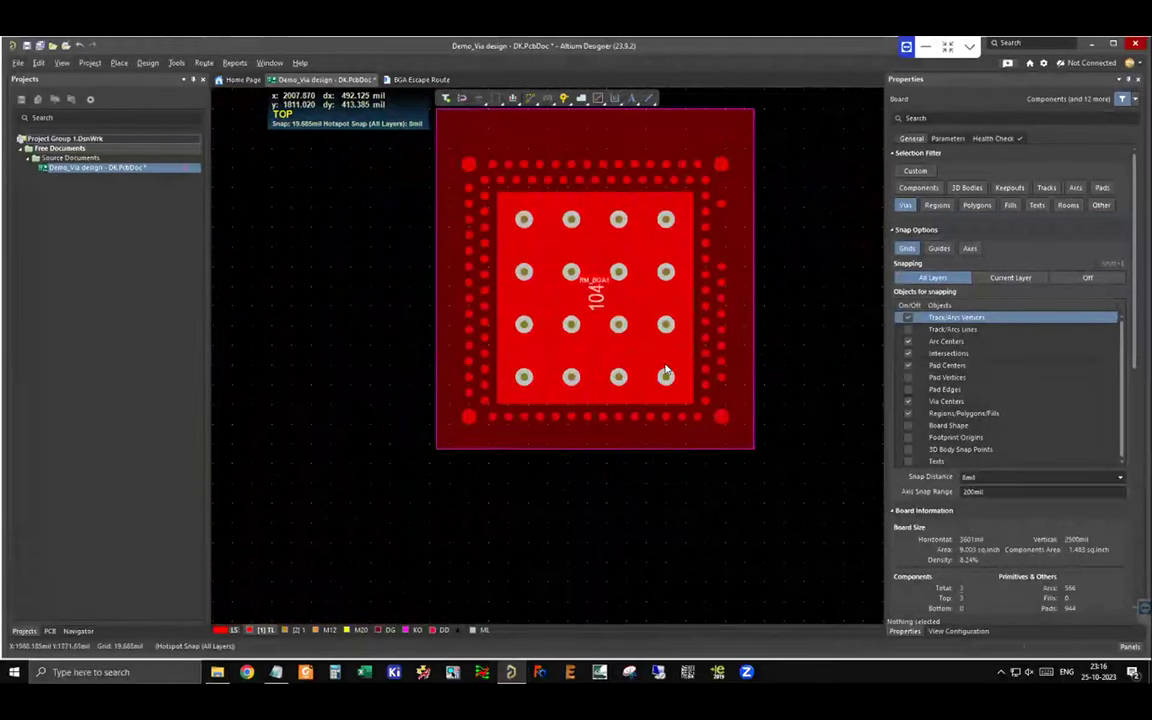
scroll(720, 270, "up", 3, "ctrl")
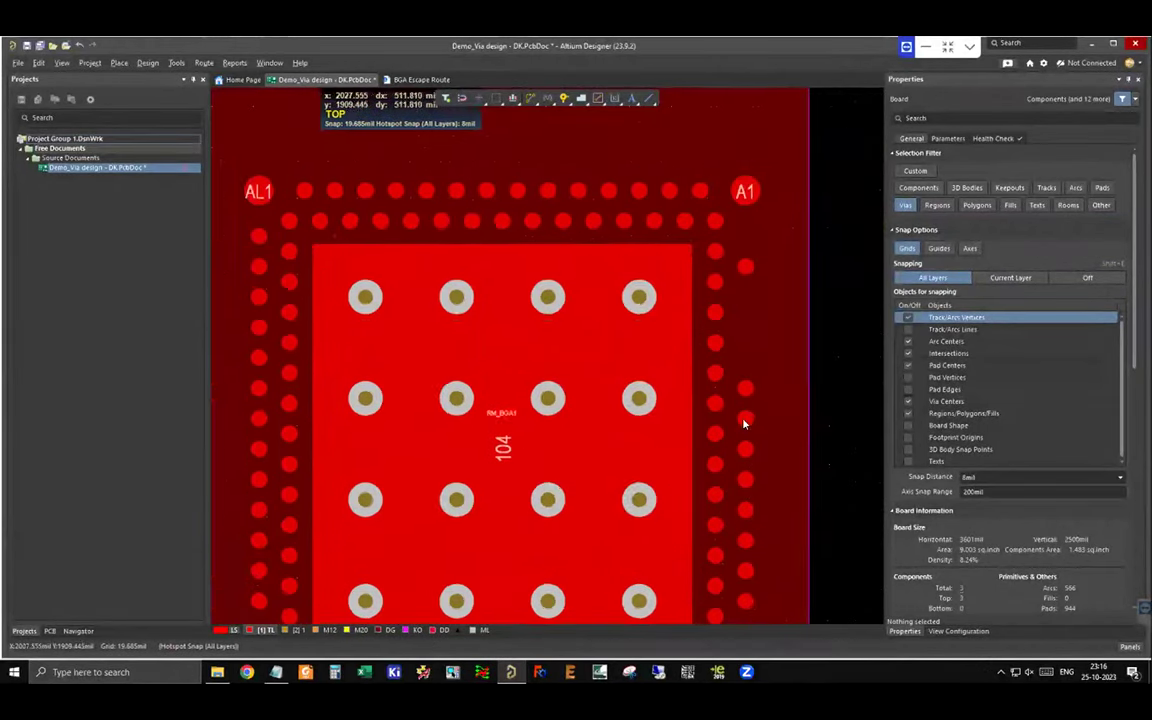
key("ctrl+m")
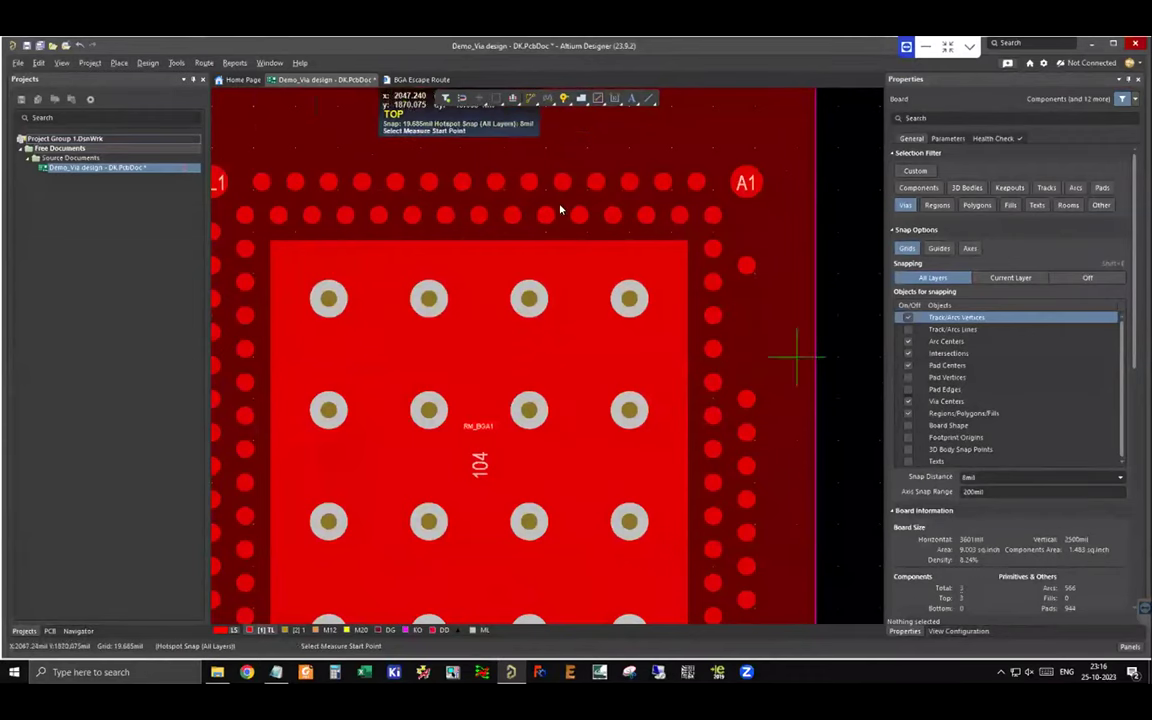
left_click(528, 182)
left_click(562, 182)
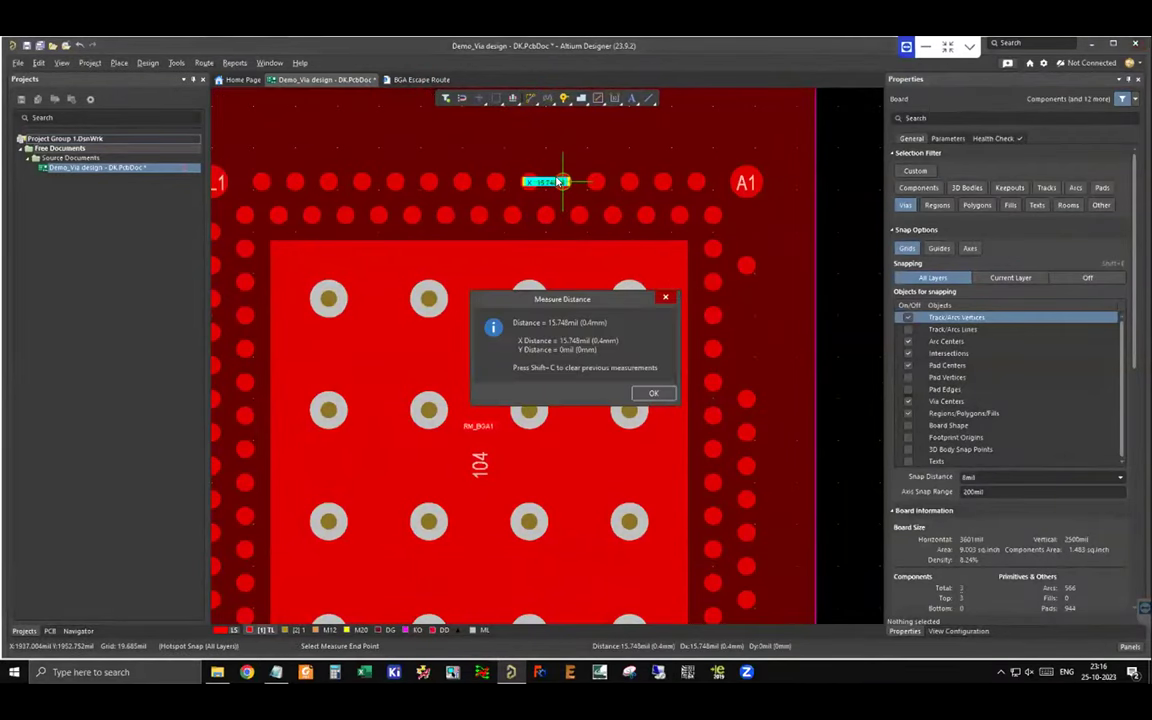
left_click(648, 394)
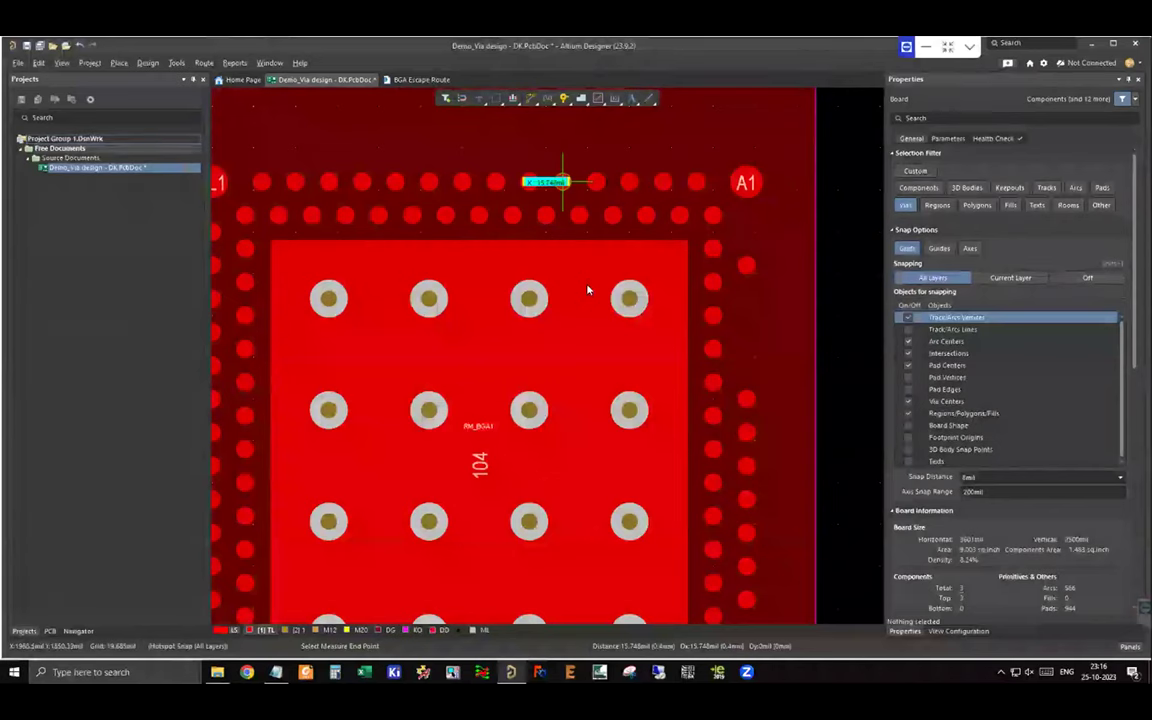
Set the global board snap grid step to 7.874 mil, using the value listed in Grids.txt
left_click(276, 672)
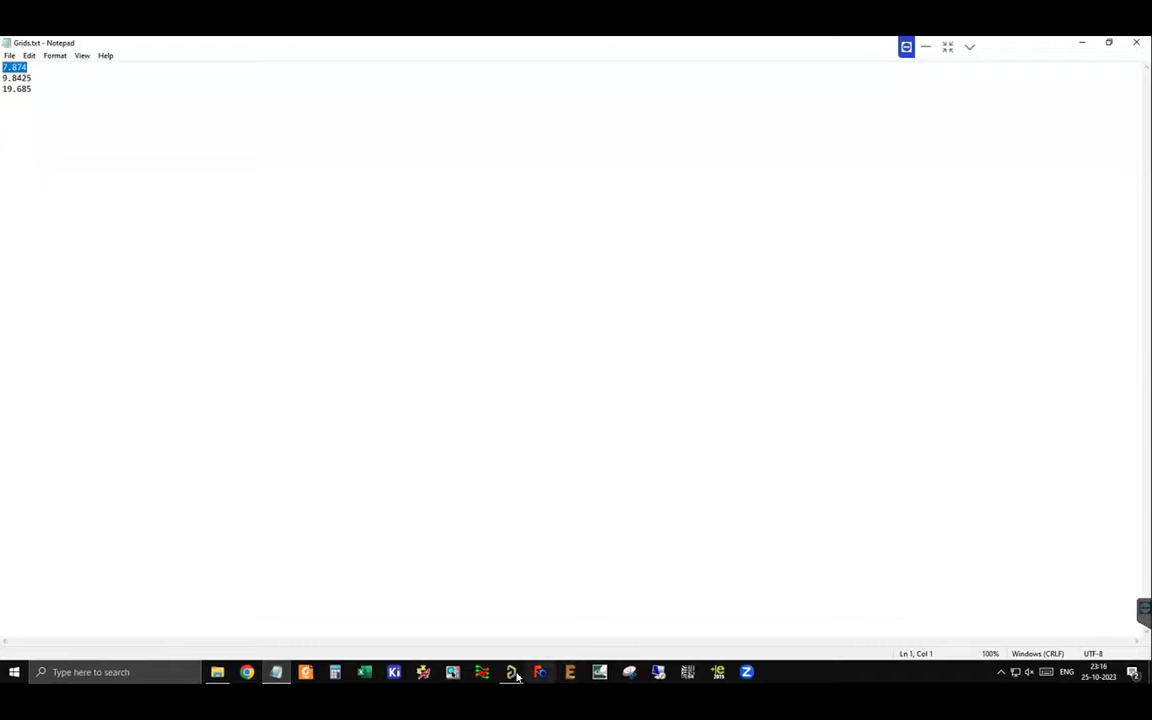
key("alt+Tab")
right_click(735, 234)
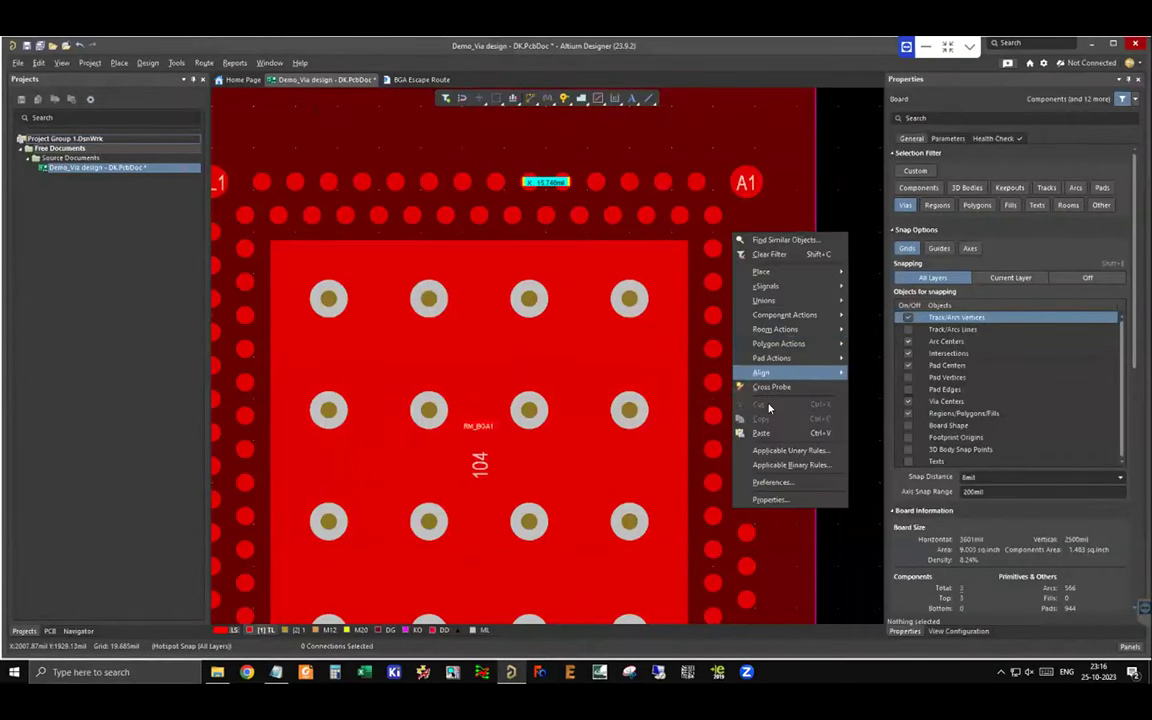
left_click(829, 151)
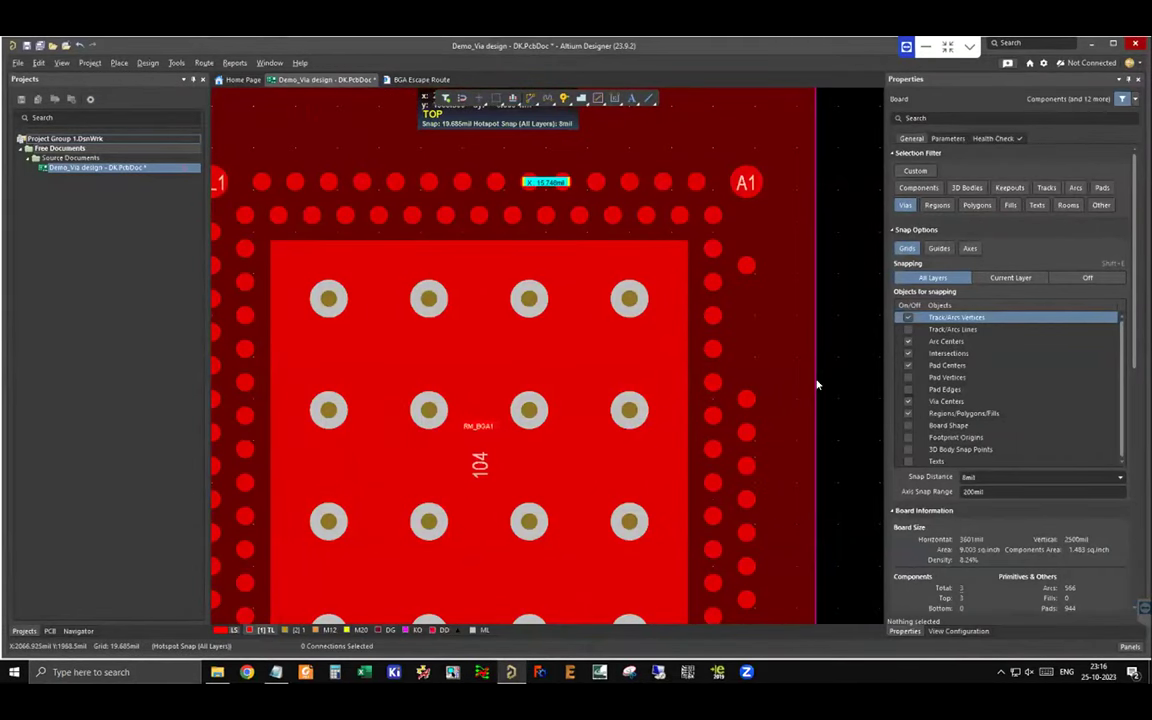
key("g")
left_click(870, 342)
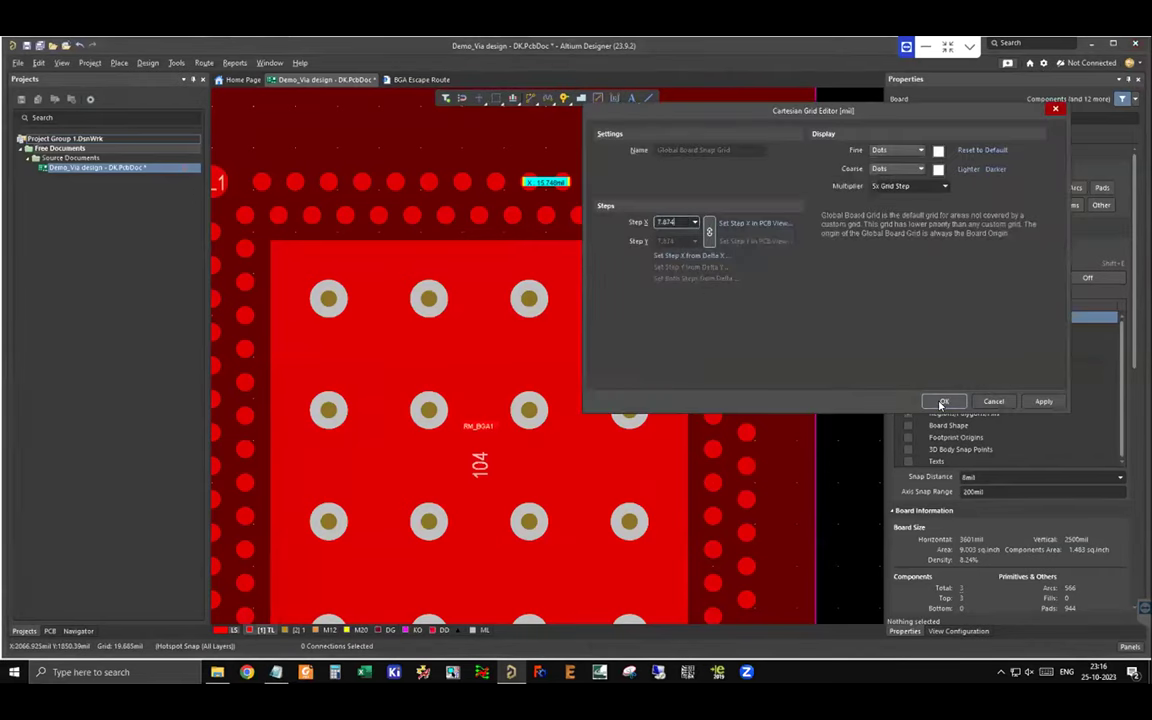
key("Return")
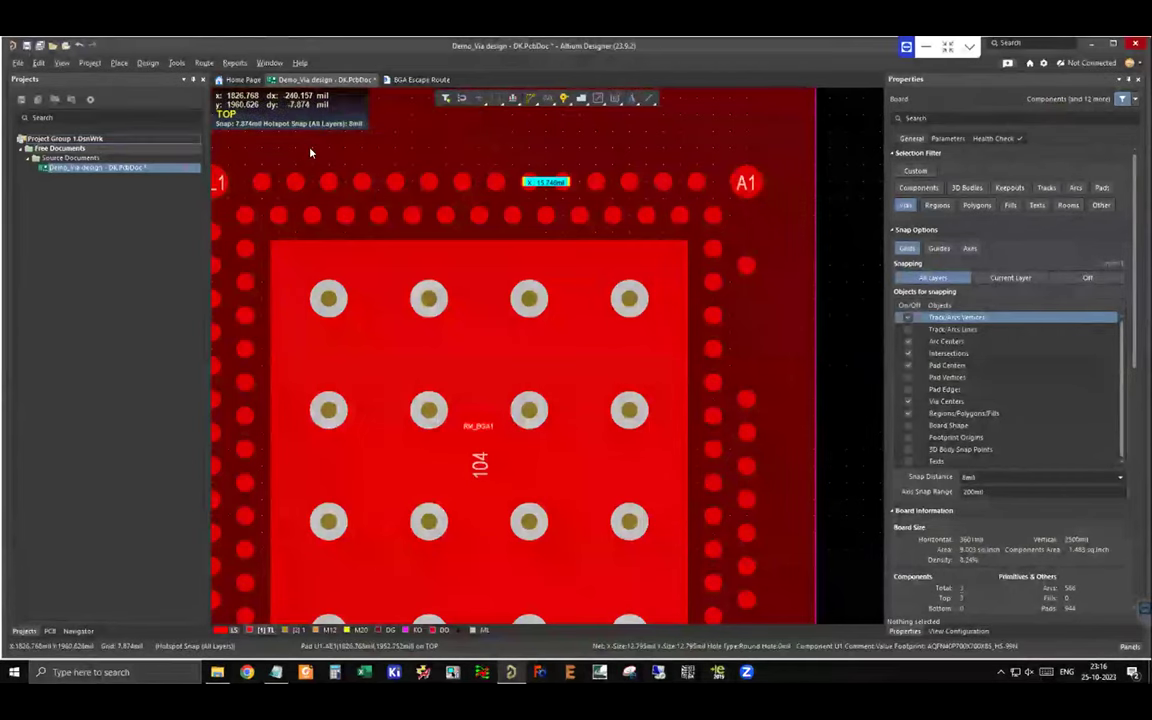
Place a Thru 1:12 via in the space between pads AC1, AD2 and AB2 of the smaller BGA
scroll(310, 165, "up", 3, "ctrl")
scroll(476, 211, "down", 3, "ctrl")
scroll(461, 222, "up", 4, "ctrl")
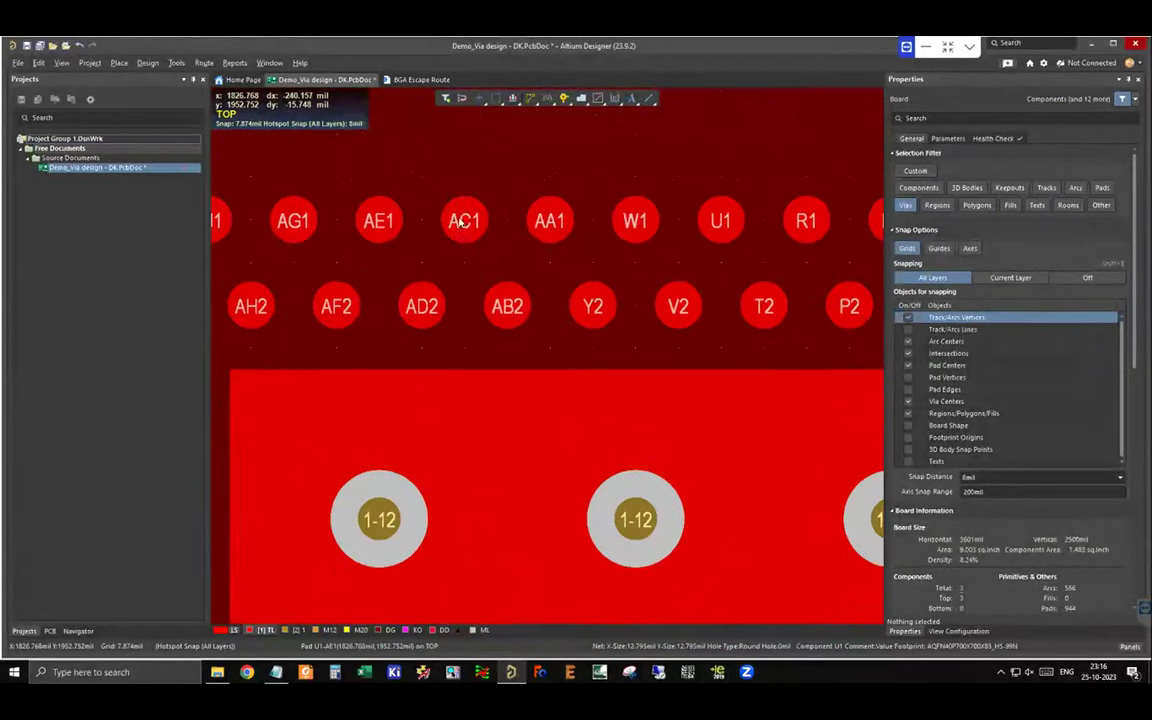
scroll(555, 232, "down", 1, "ctrl")
scroll(468, 270, "up", 3, "ctrl")
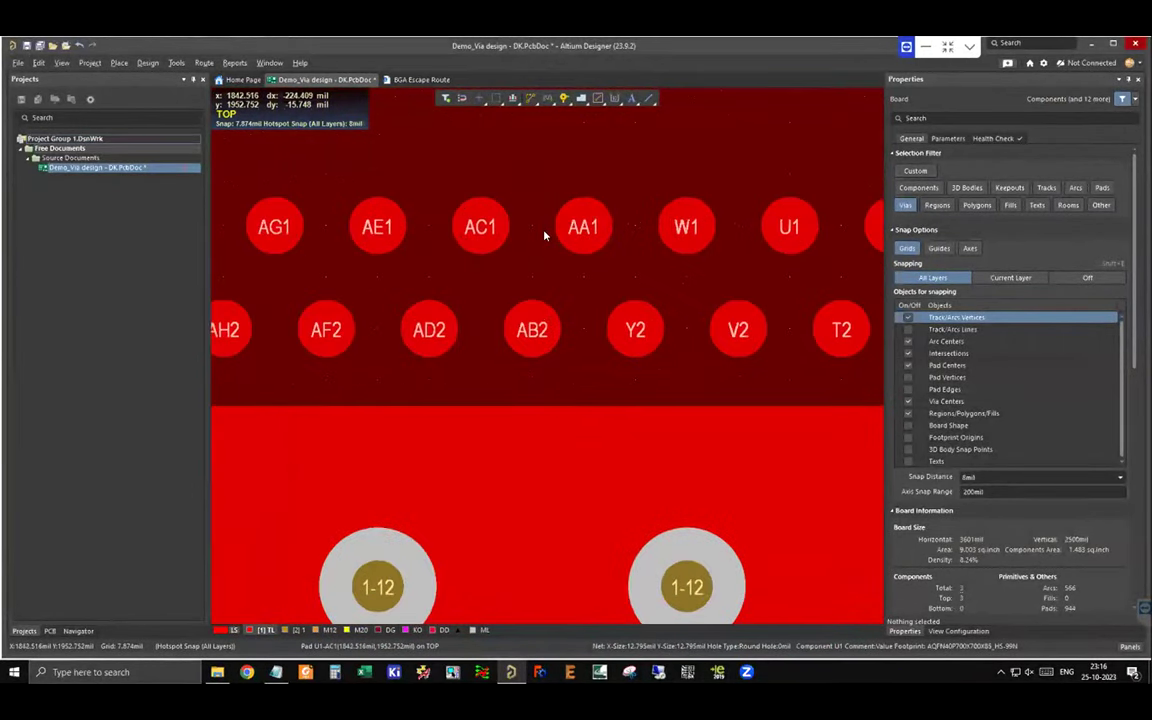
right_click(542, 157)
mouse_move(588, 195)
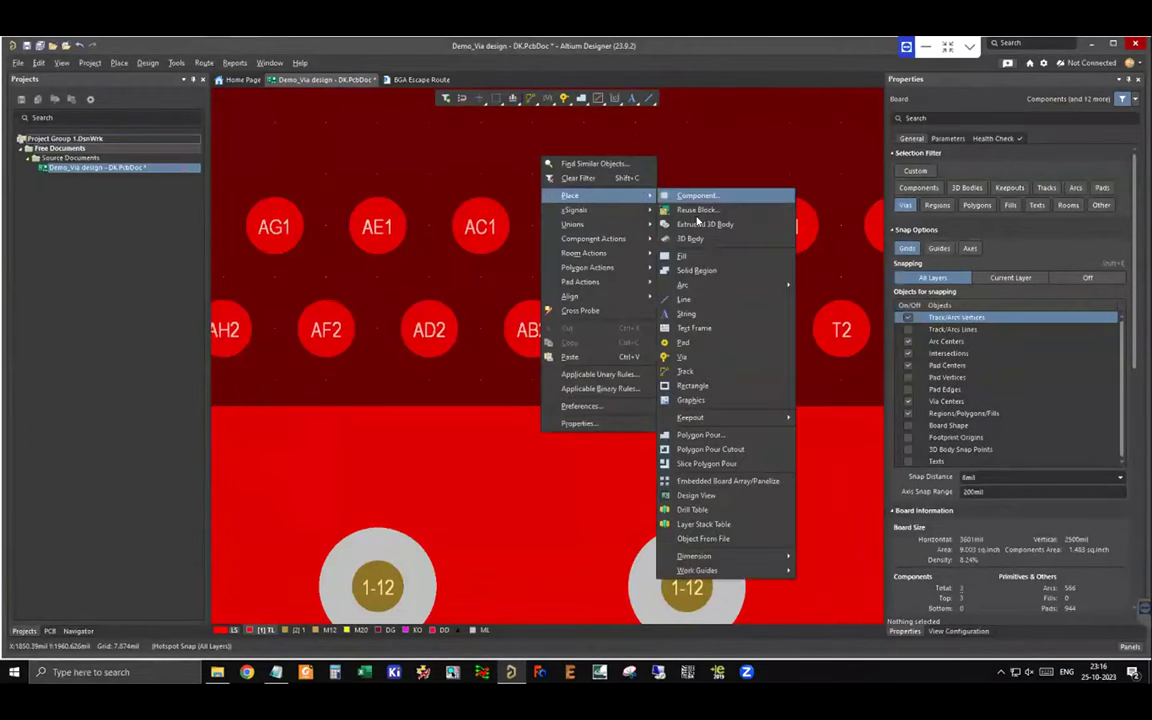
left_click(704, 356)
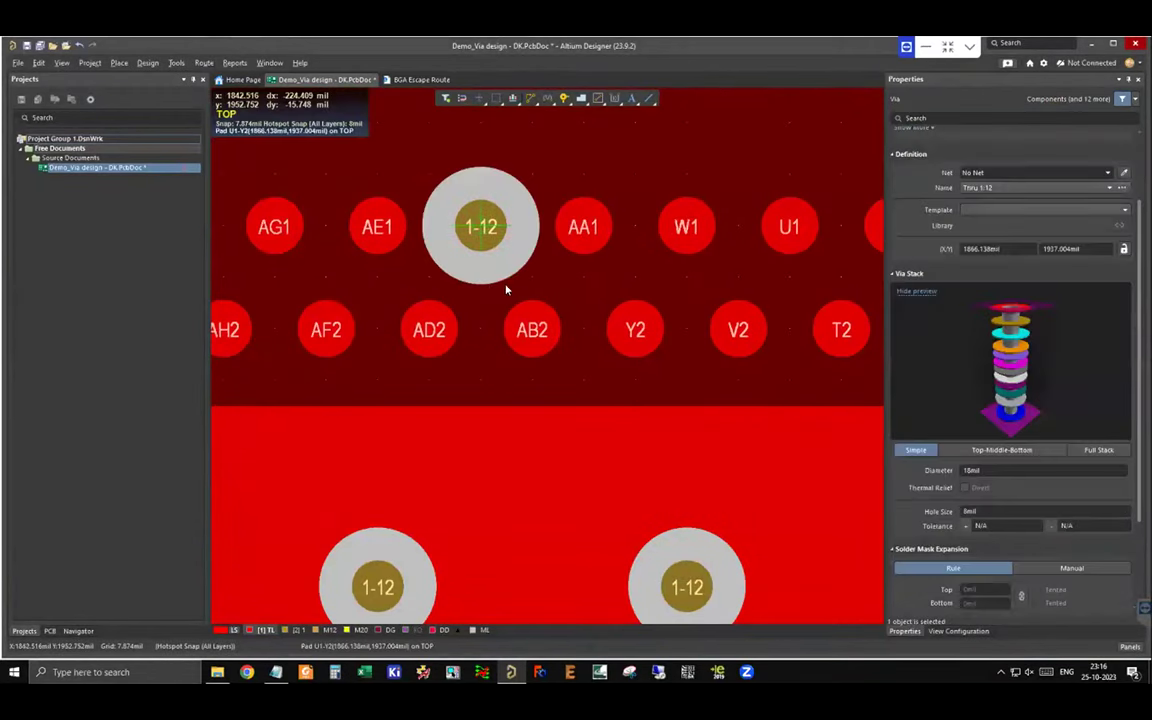
left_click(481, 278)
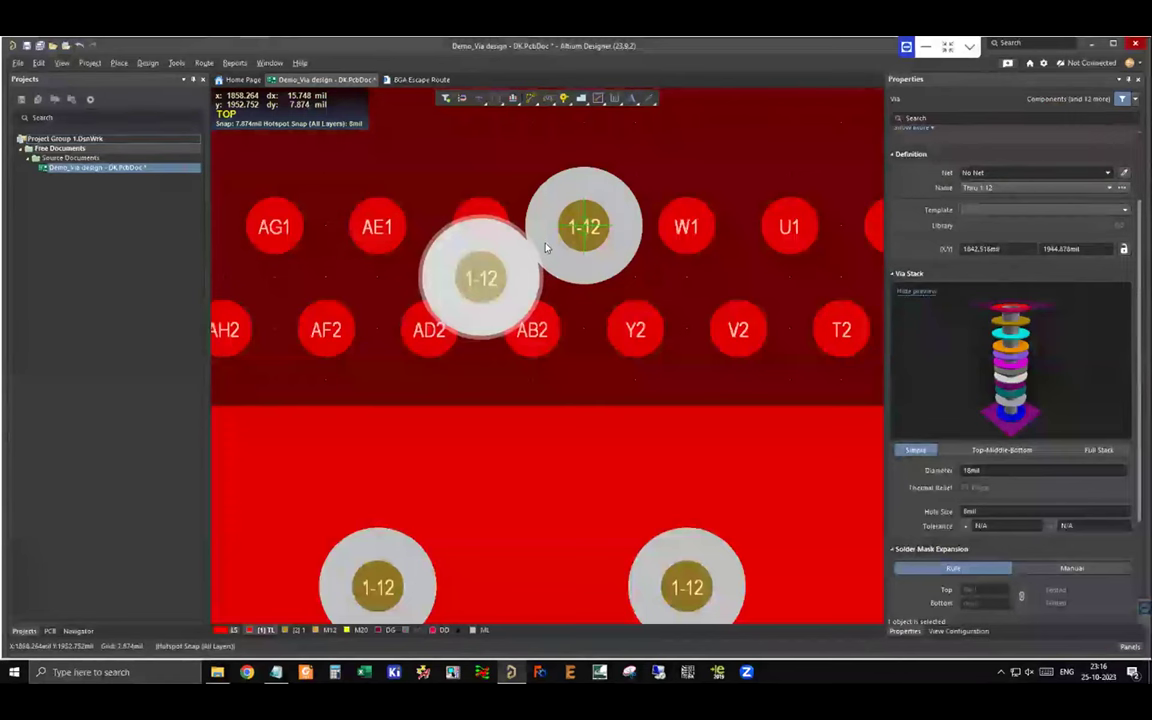
Set the new via's hole size to 6 mil and its diameter to 14 mil
left_click(978, 526)
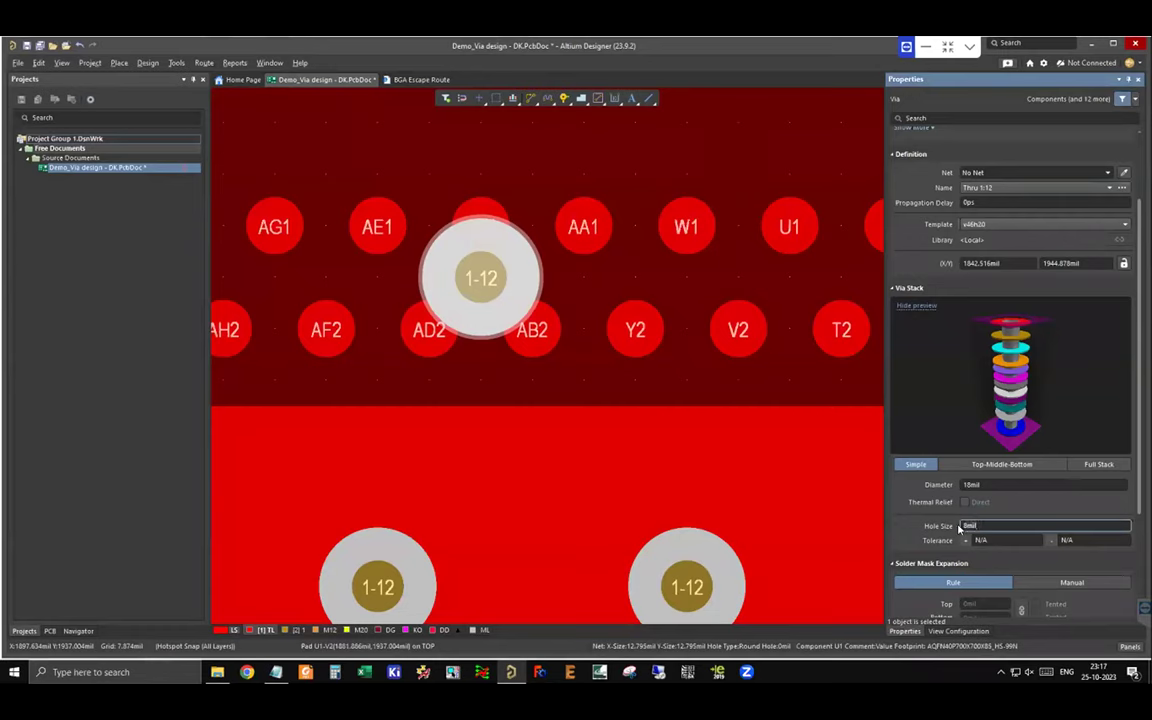
left_click(980, 485)
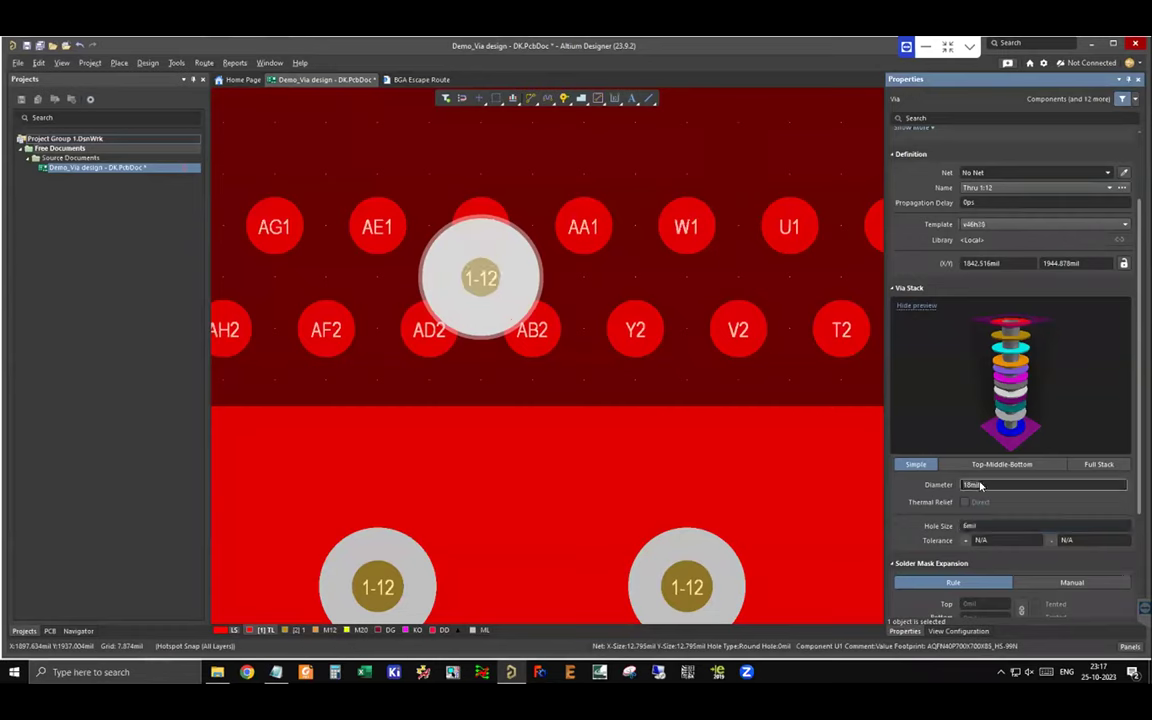
type("14")
left_click(553, 165)
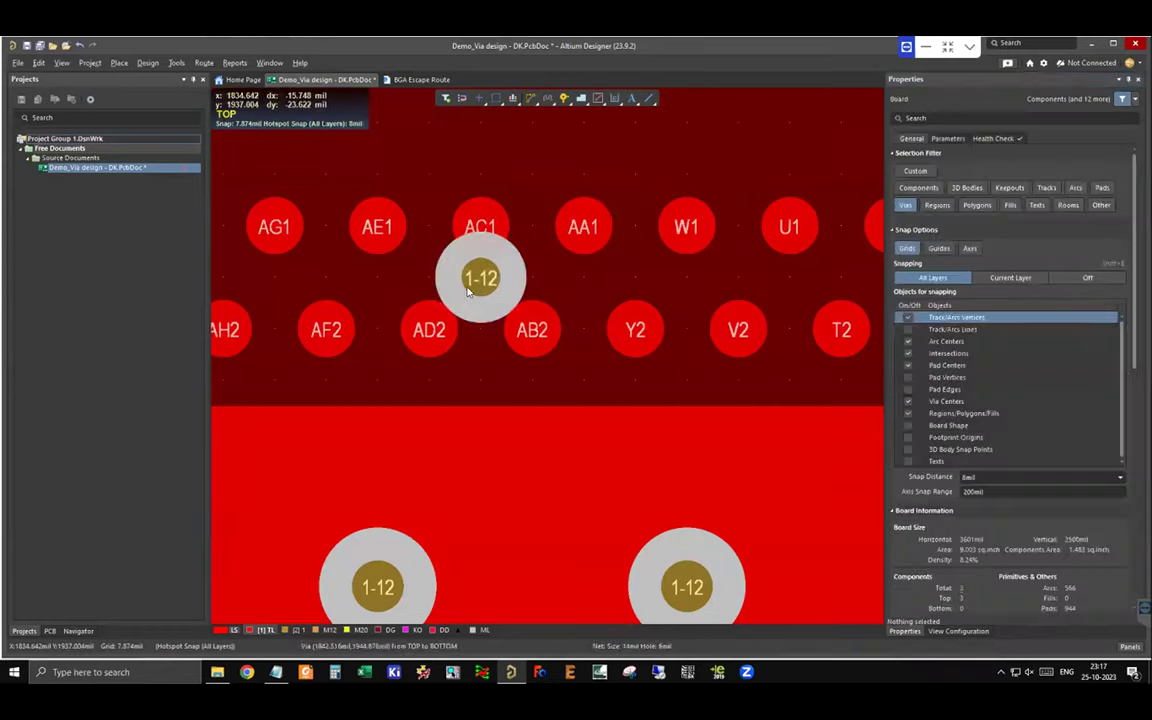
Reduce the diameter of the via between pads AC1, AD2 and AB2 to 12 mil
scroll(434, 210, "up", 1, "ctrl")
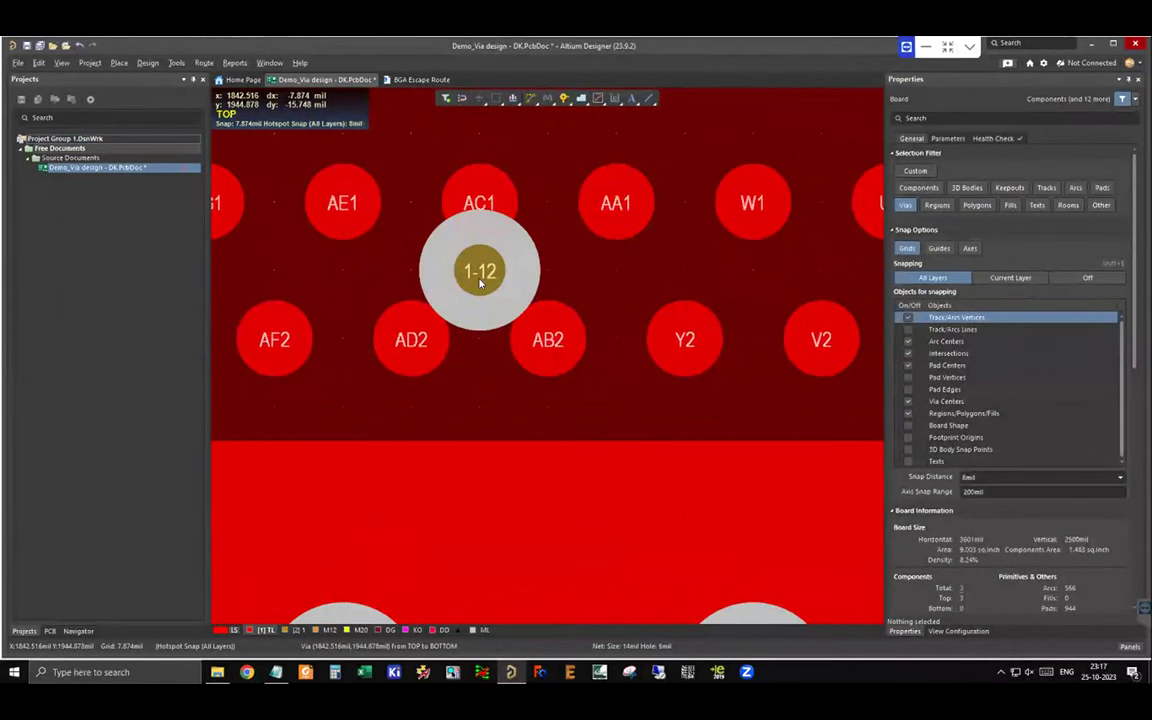
scroll(482, 280, "down", 1, "ctrl")
scroll(520, 287, "up", 1, "ctrl")
left_click(520, 289)
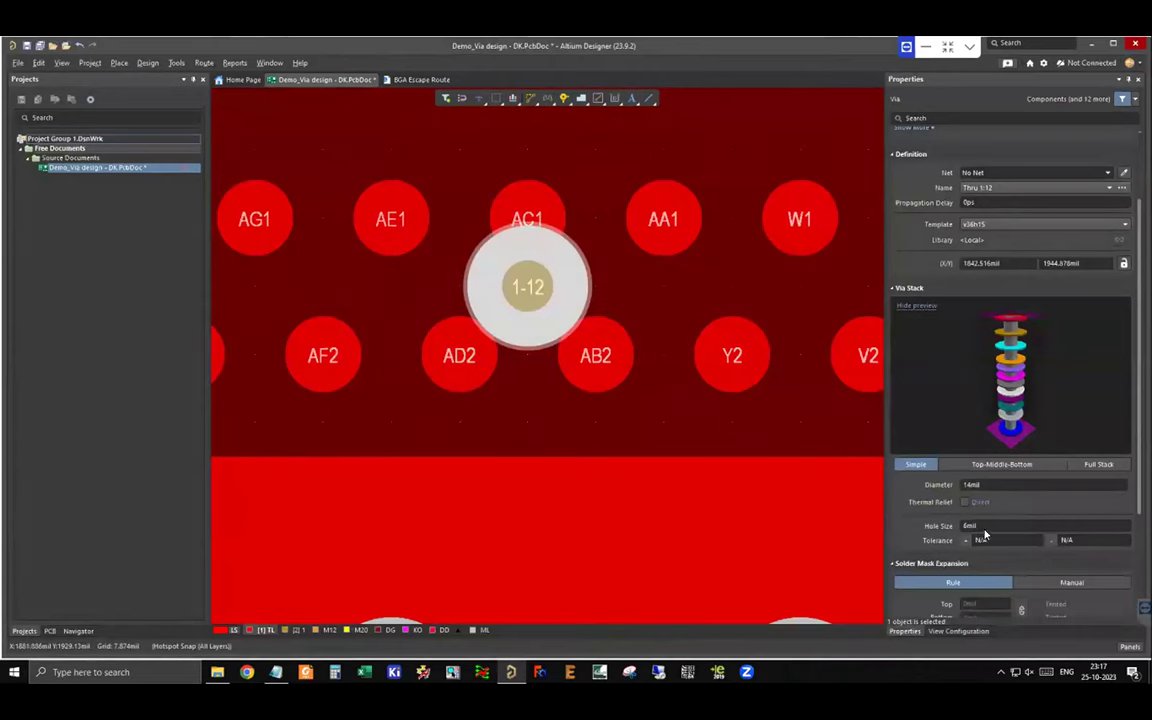
right_click_drag(375, 264, 453, 283)
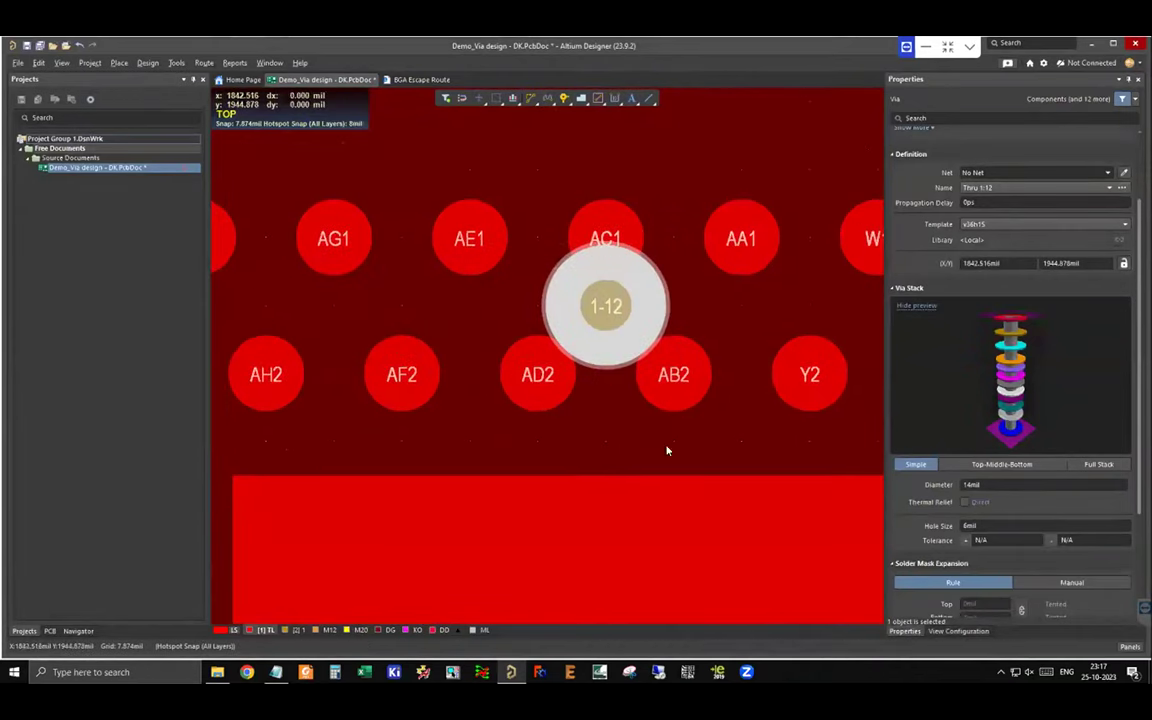
left_click(980, 486)
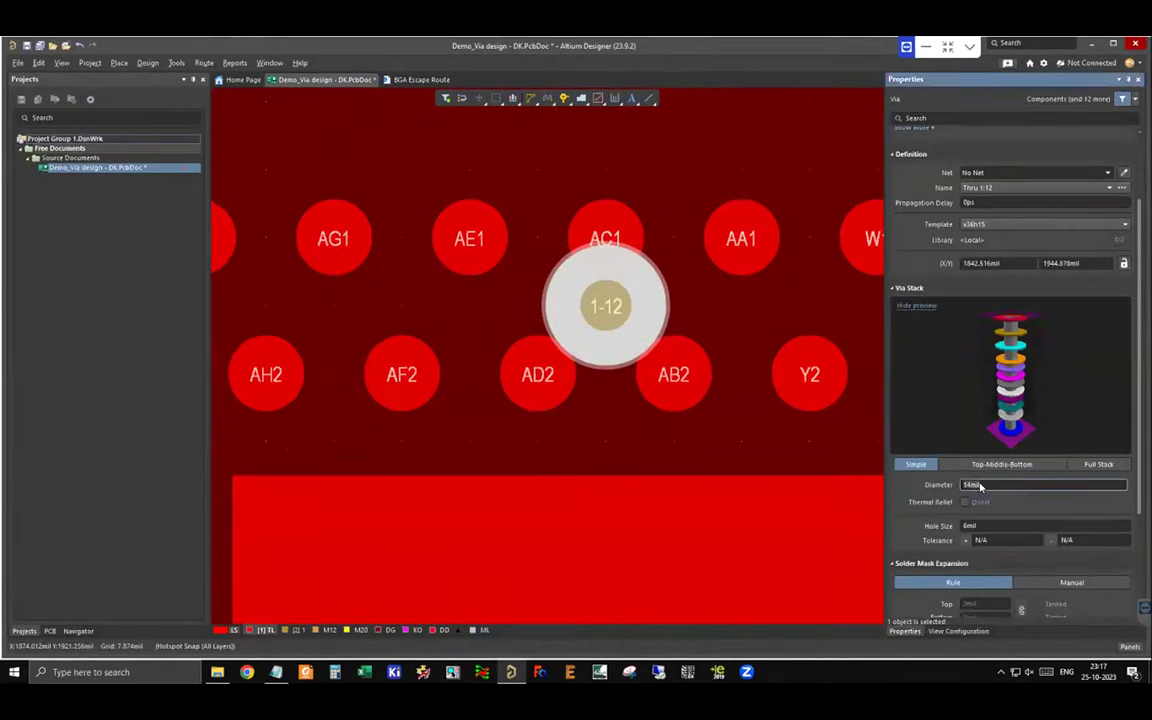
key("Return")
left_click(655, 325)
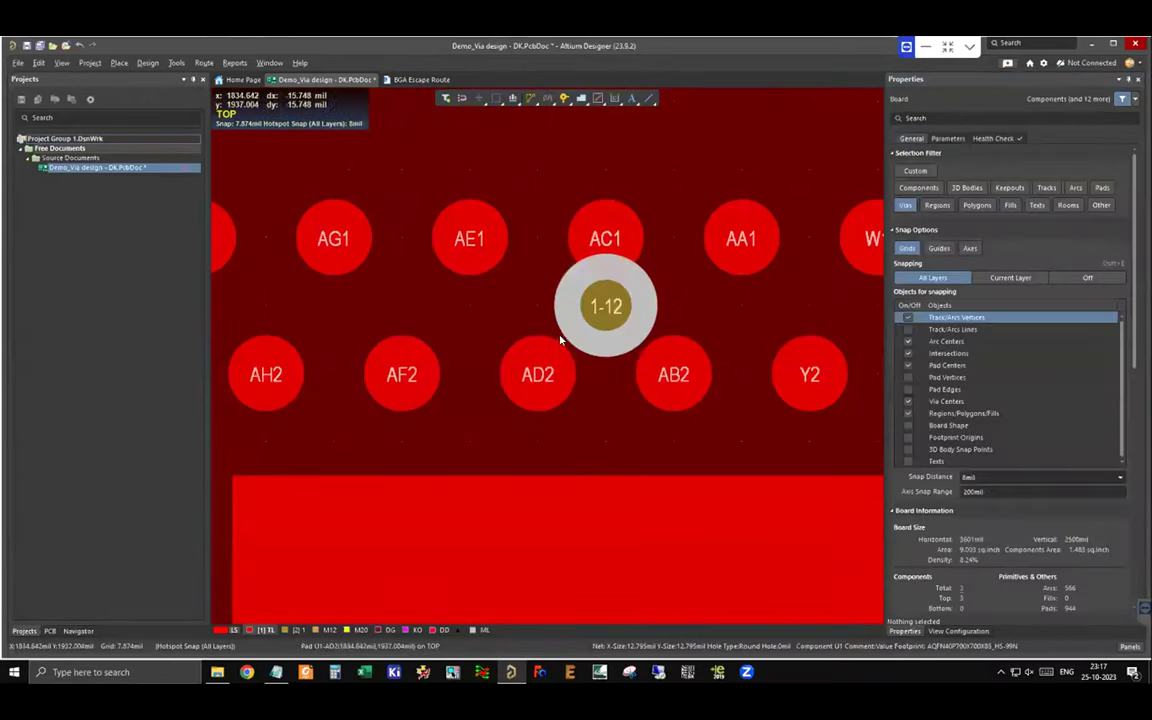
Move the 12 mil via onto the centre of pad AD2 and deselect it
left_click(642, 303)
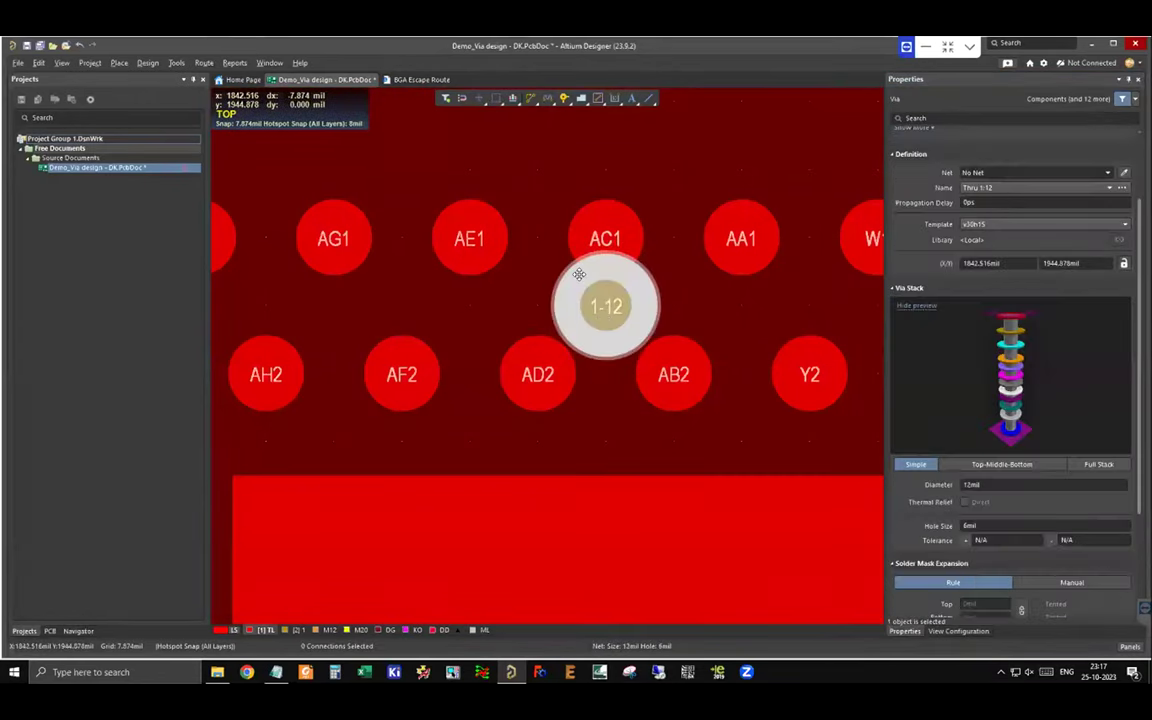
scroll(625, 345, "up", 1, "ctrl")
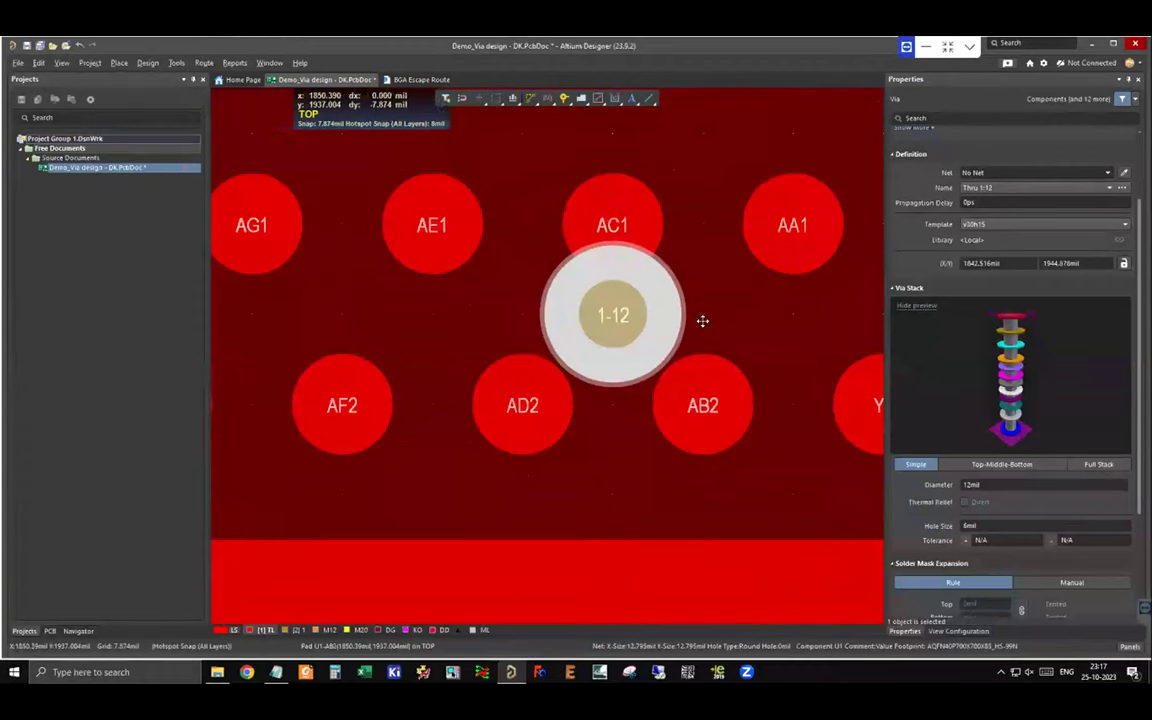
left_click(702, 321)
left_click(590, 314)
left_click_drag(519, 403, 514, 406)
left_click(543, 172)
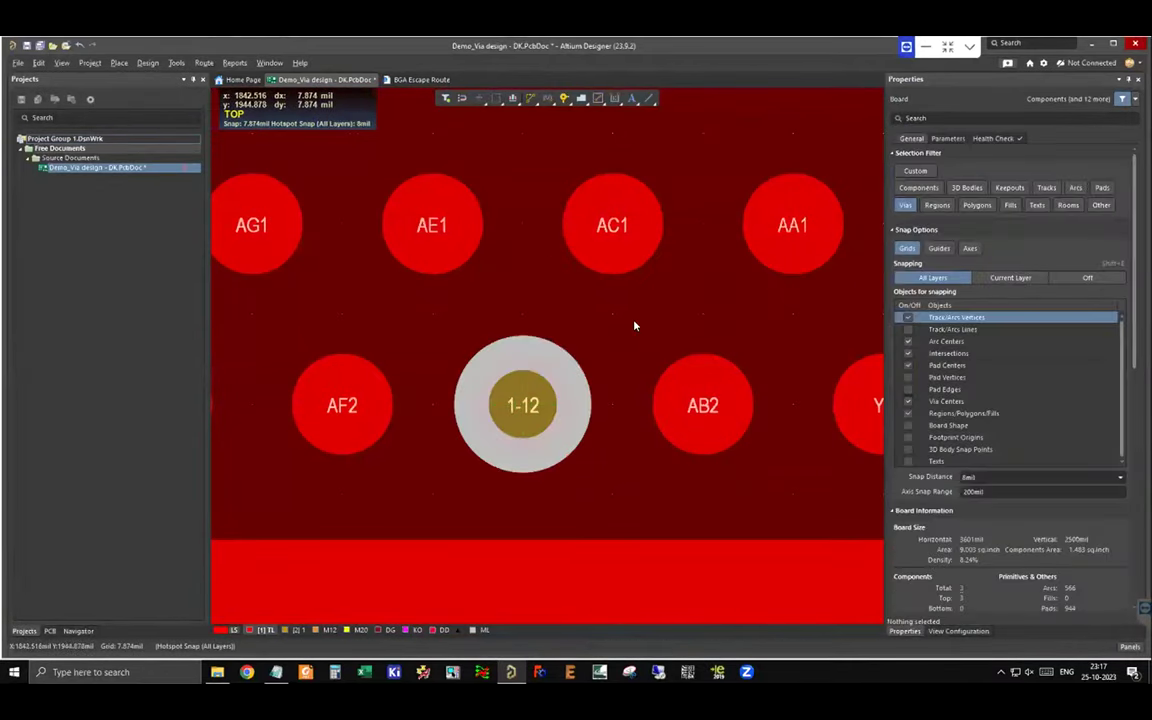
Copy the via on pad AD2, using its centre as the reference point, and paste it onto pad AB2
scroll(600, 340, "down", 3, "ctrl")
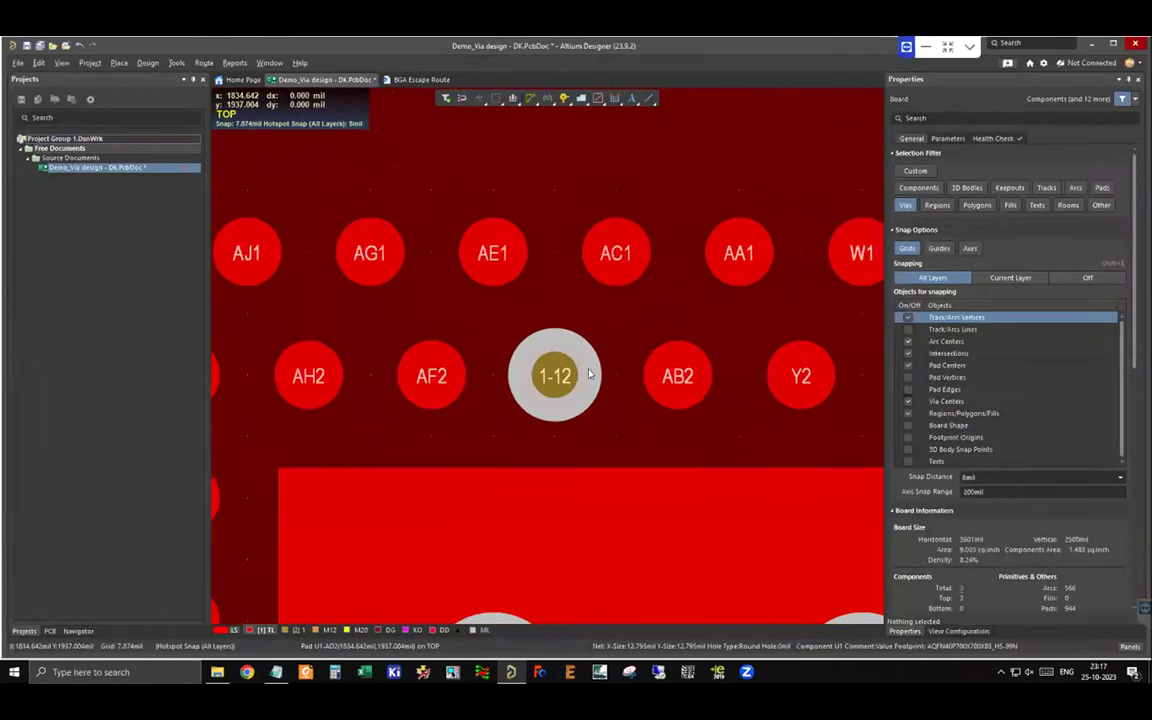
left_click(567, 392)
scroll(569, 391, "up", 2, "ctrl")
key("ctrl+c")
left_click(546, 377)
left_click(755, 378)
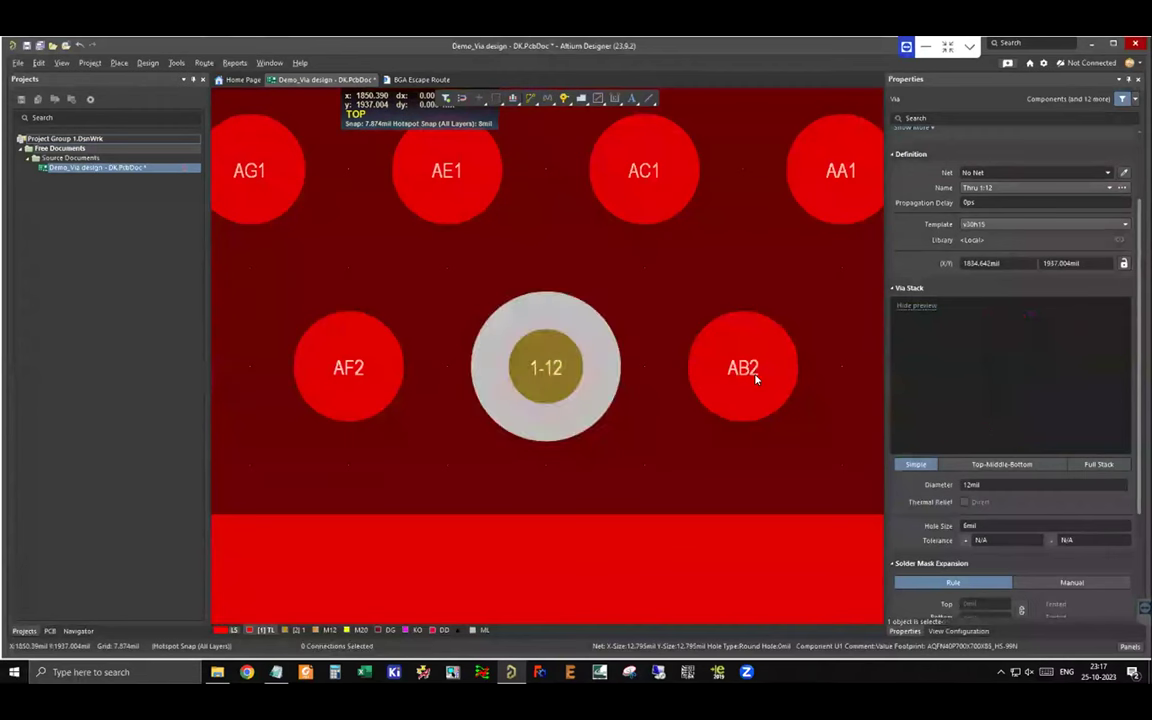
key("ctrl+v")
left_click(755, 378)
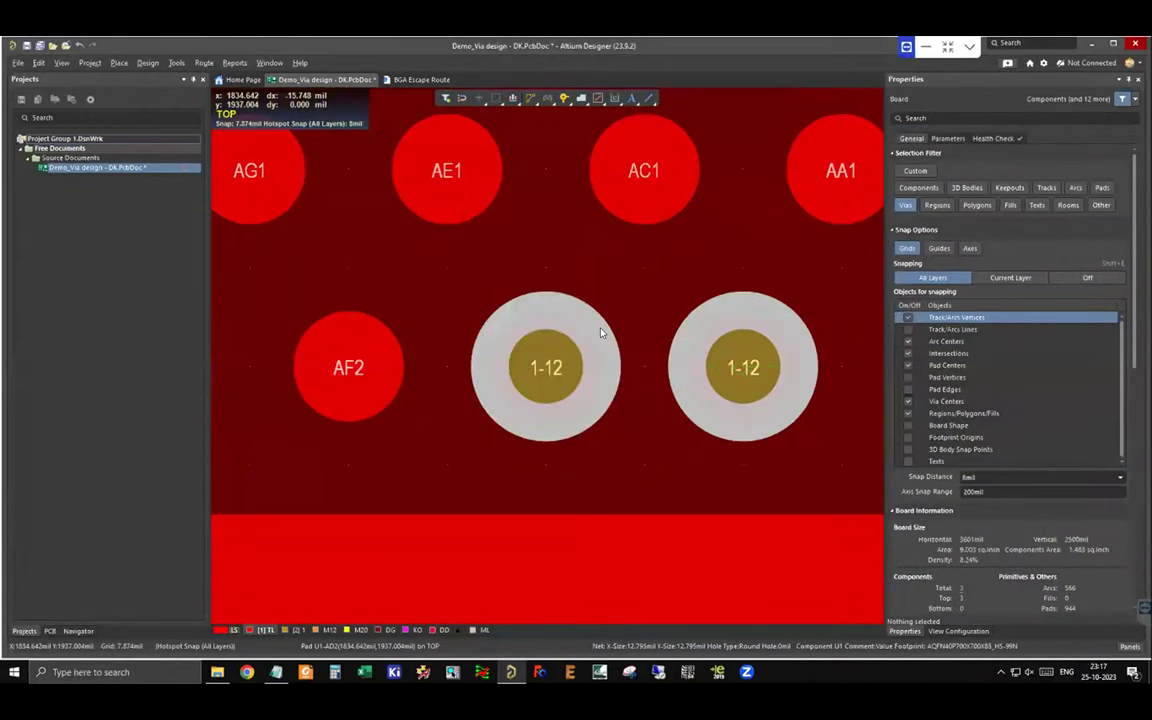
Measure the edge-to-edge gap between the vias on pads AD2 and AB2 with Measure Primitives
scroll(602, 327, "down", 2, "ctrl")
scroll(708, 358, "up", 2, "ctrl")
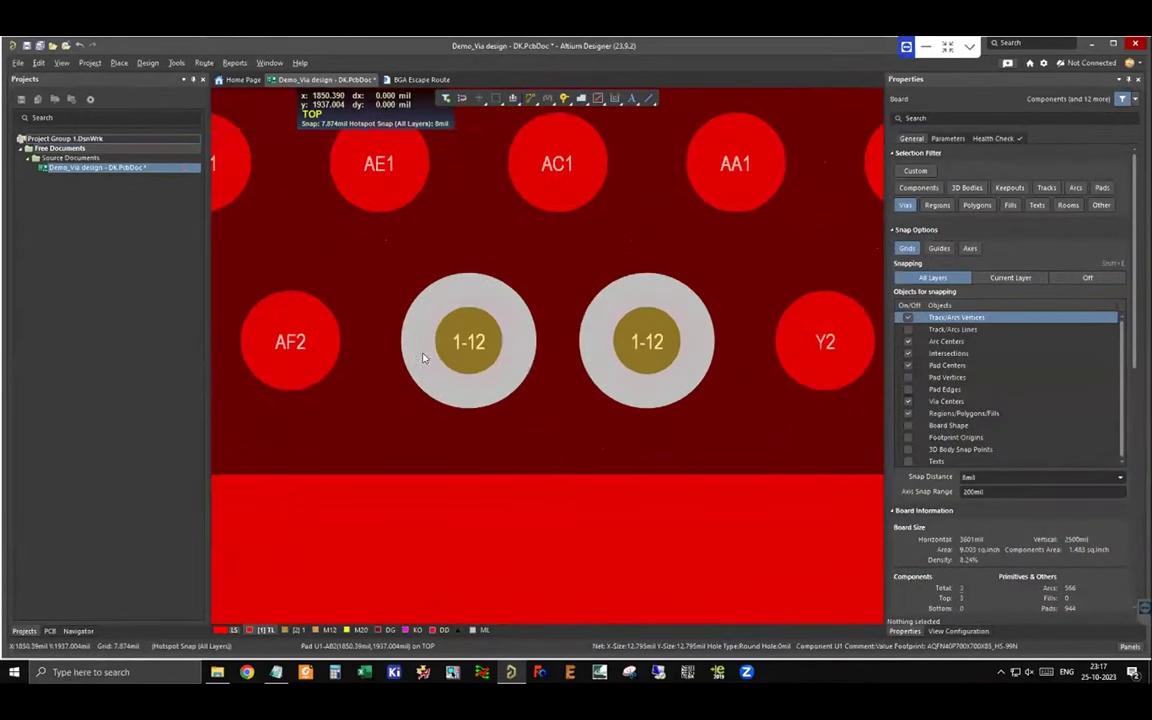
scroll(613, 350, "down", 2, "ctrl")
left_click(614, 346)
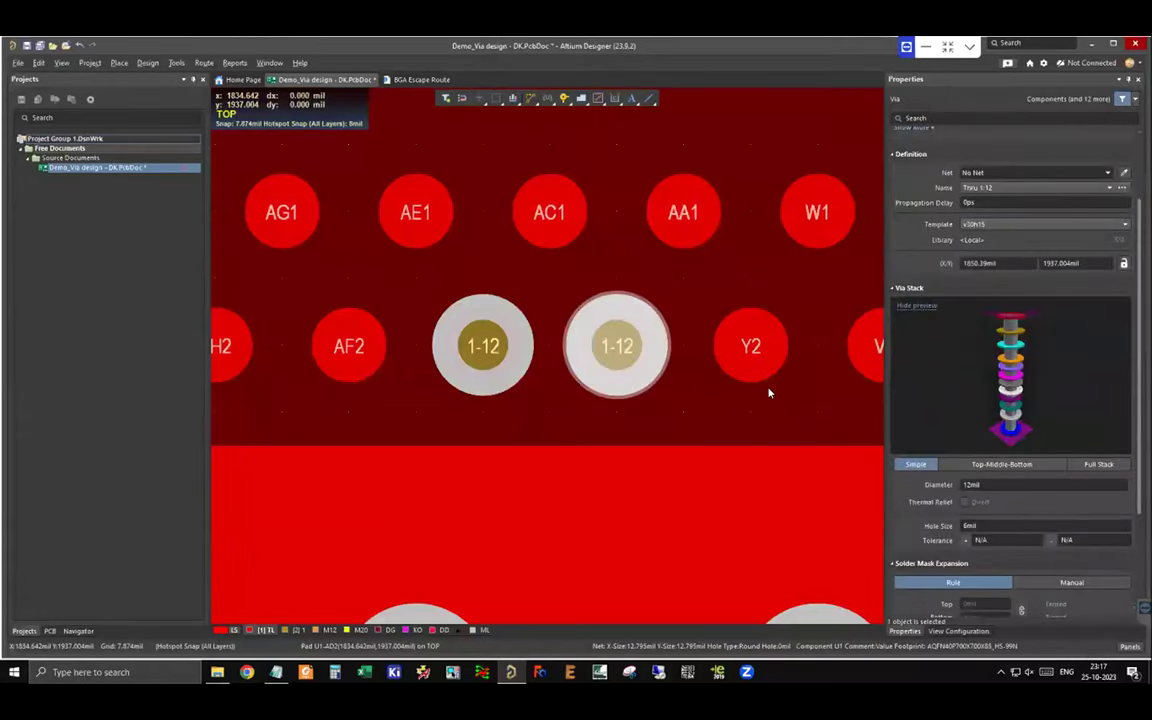
left_click(484, 346)
scroll(597, 387, "down", 4, "ctrl")
scroll(618, 375, "up", 3, "ctrl")
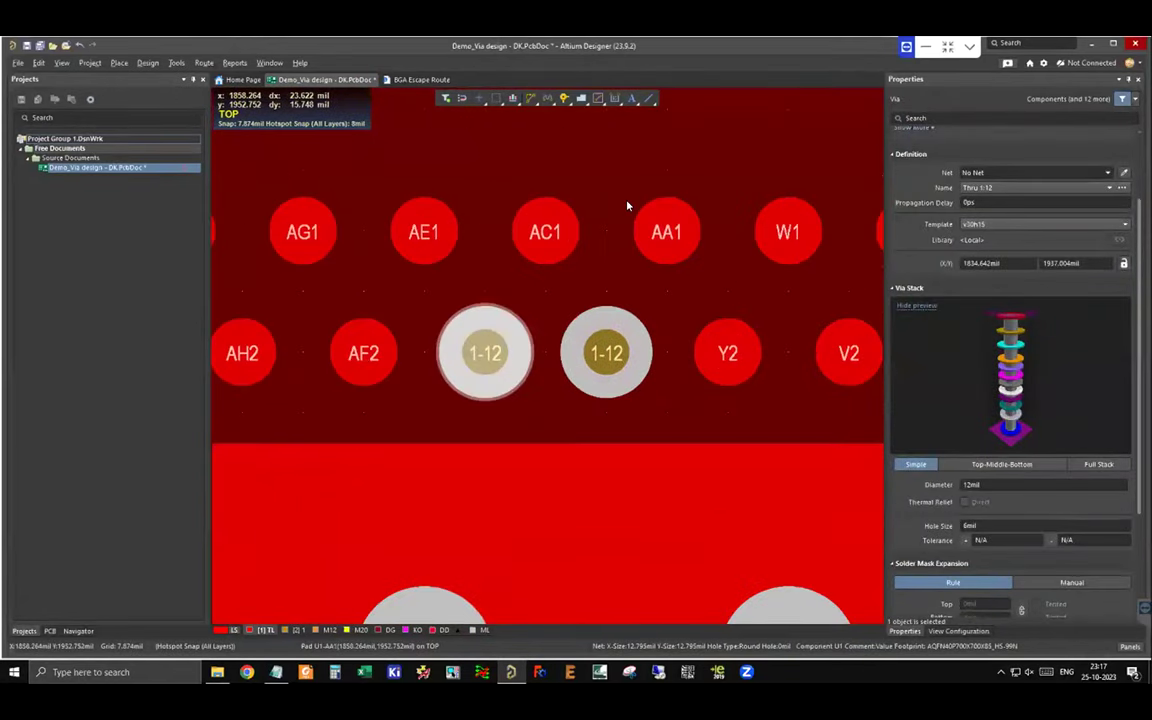
left_click(628, 205)
key("r")
key("p")
left_click(611, 369)
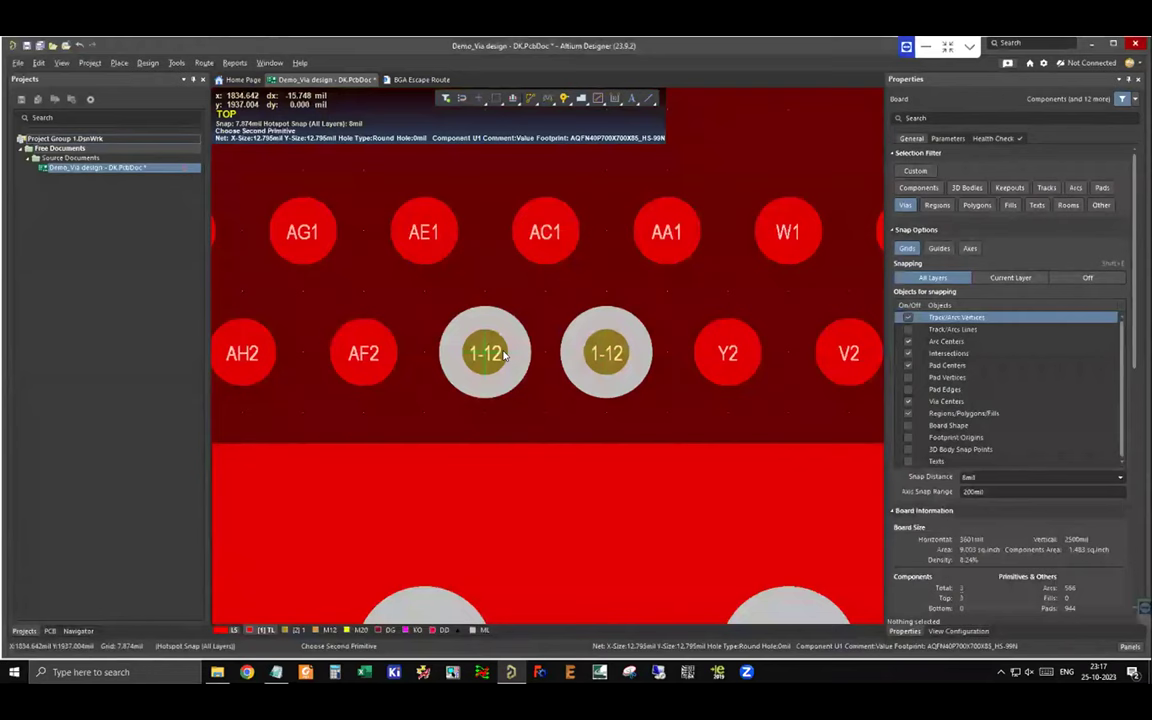
left_click(505, 366)
key("Return")
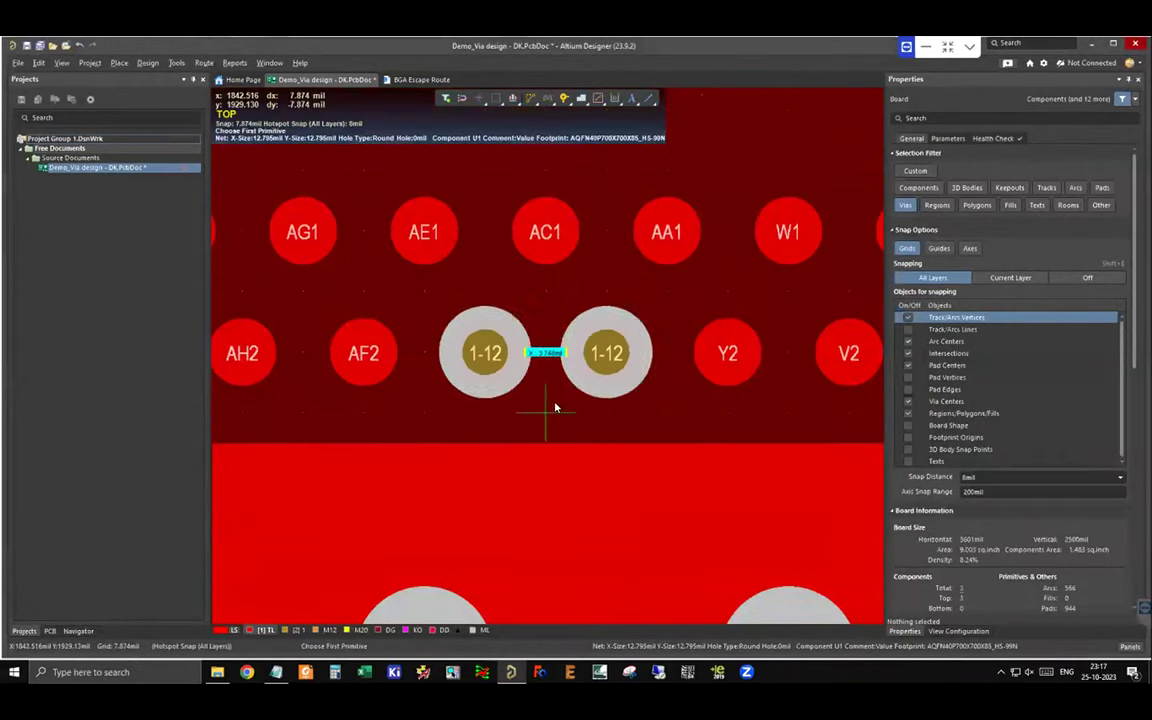
Examine the measured gap between the two vias and their fit within the surrounding pad rows
scroll(479, 324, "up", 5, "ctrl")
scroll(540, 289, "up", 1, "ctrl")
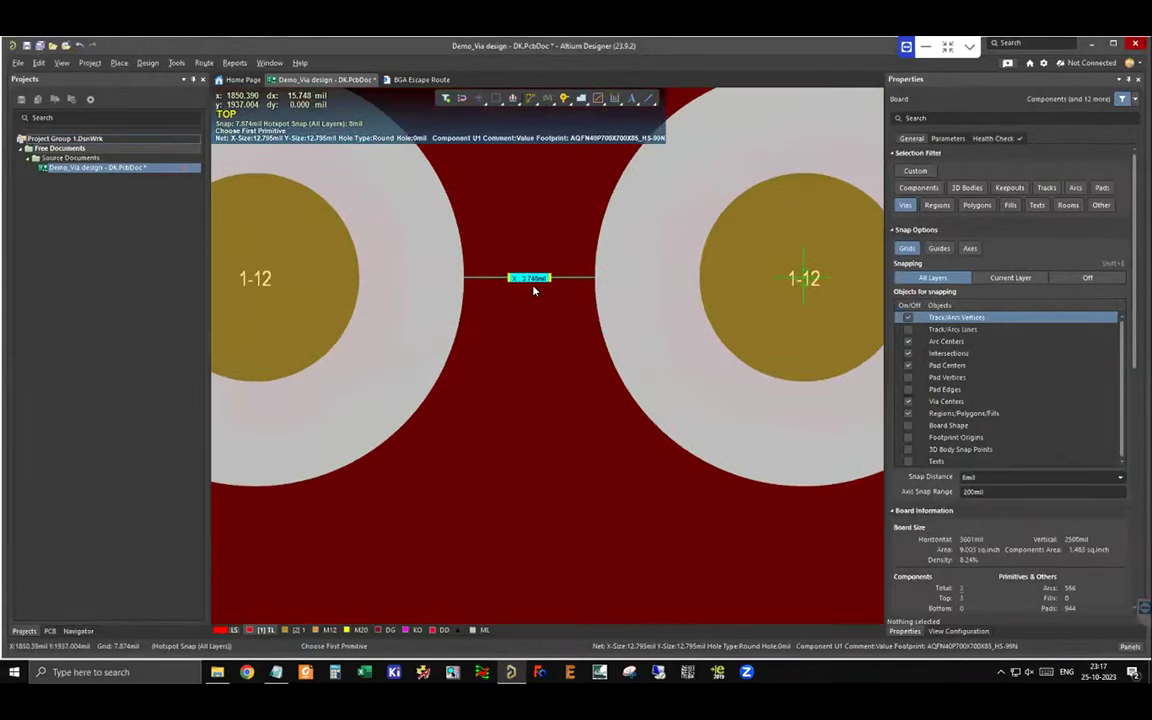
scroll(530, 327, "down", 5, "ctrl")
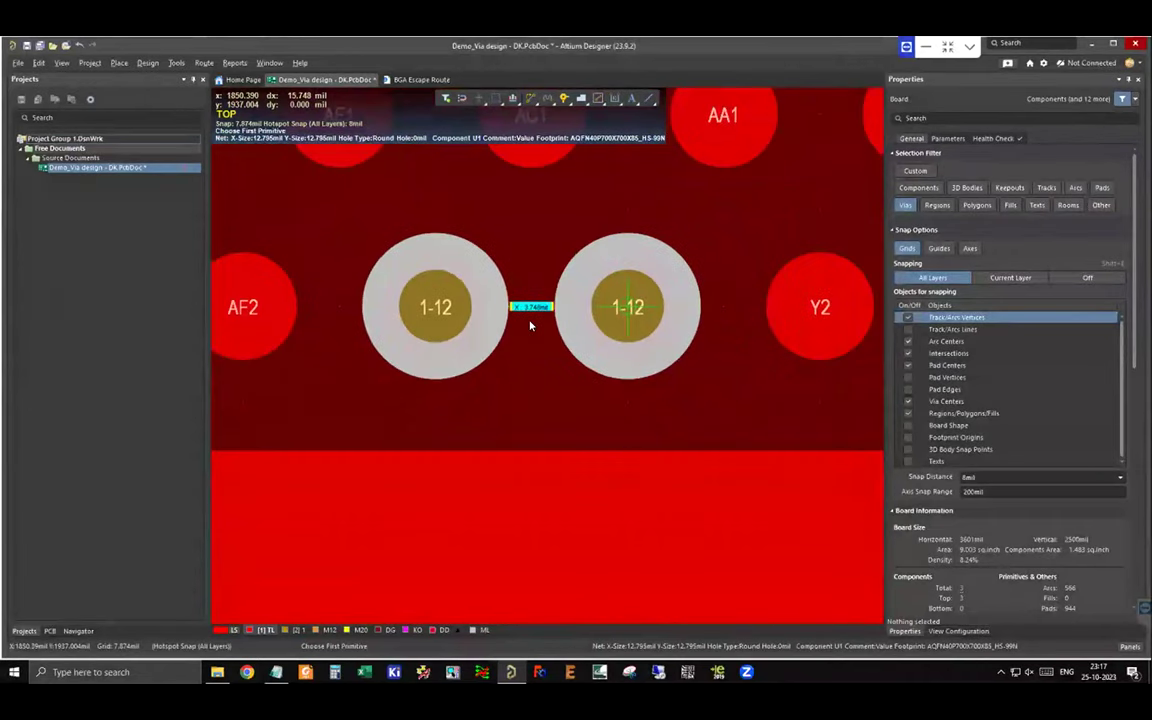
scroll(530, 325, "down", 5, "ctrl")
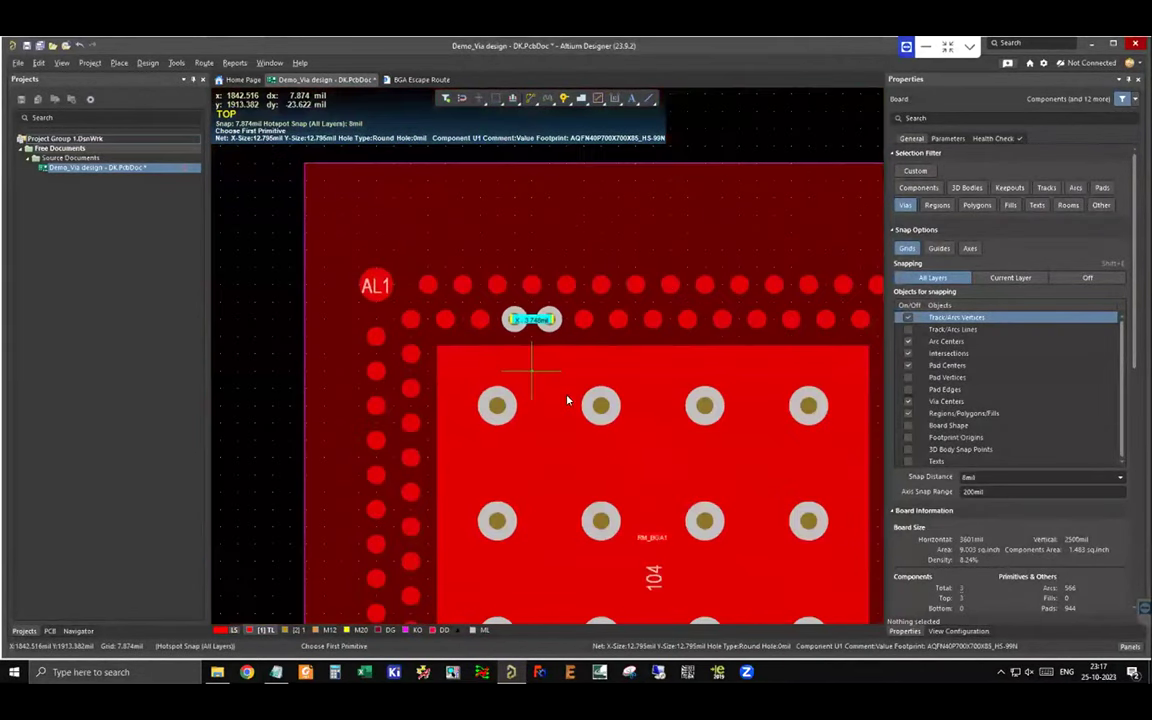
scroll(600, 455, "up", 1, "ctrl")
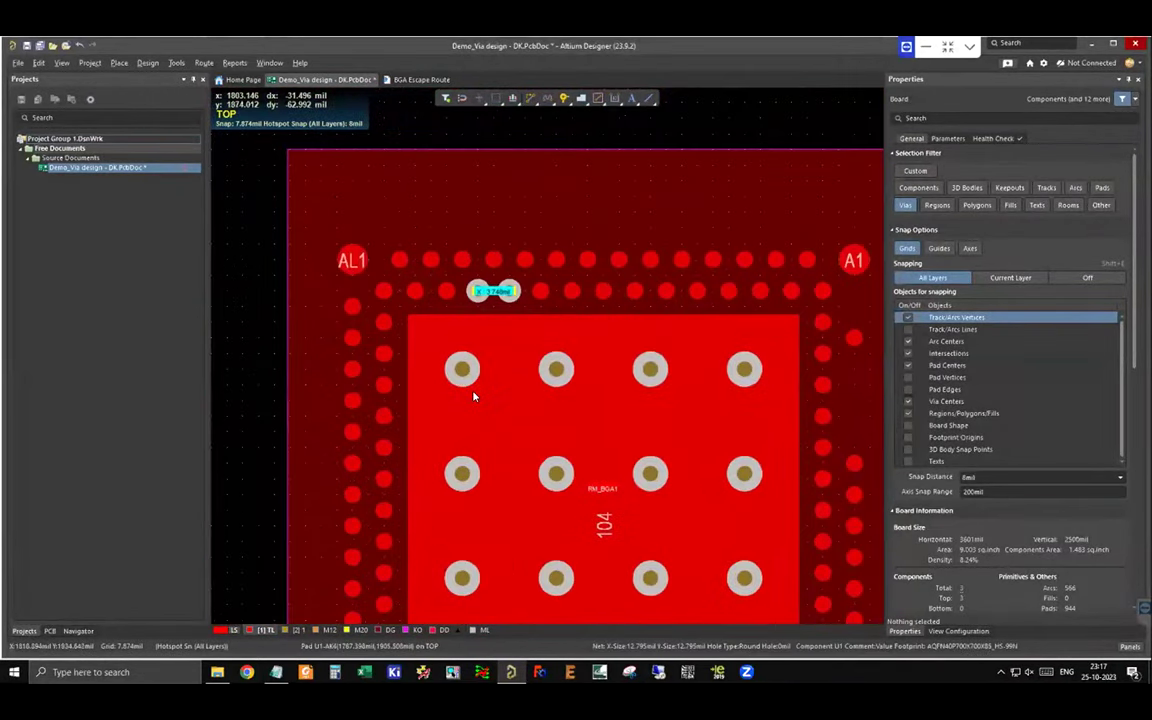
scroll(460, 559, "down", 2, "ctrl")
scroll(441, 324, "up", 4, "ctrl")
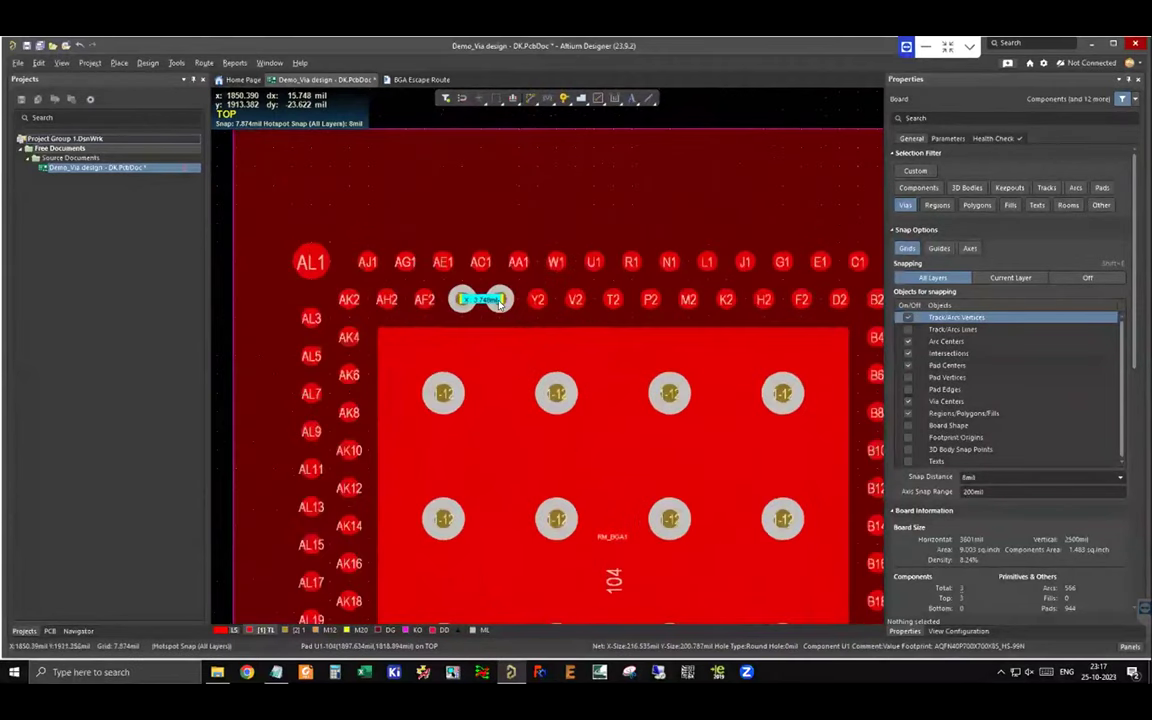
scroll(455, 312, "down", 1, "ctrl")
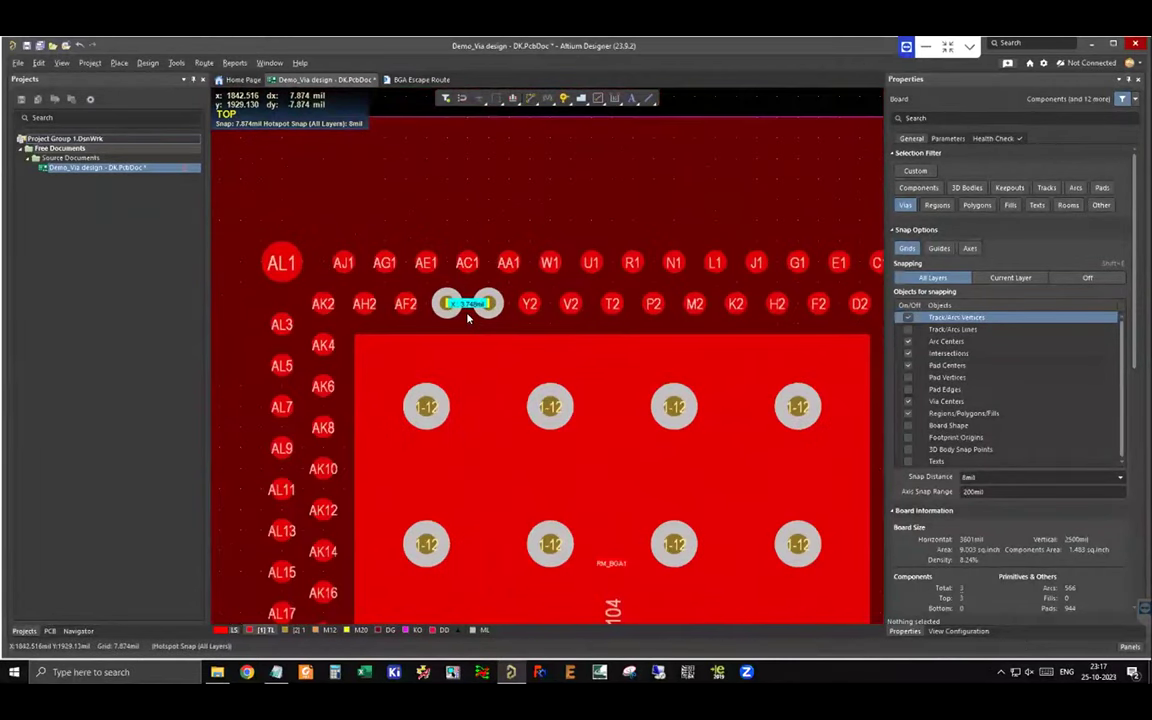
Change the via on pad AB2 to a Blind 1:2 via with a 4 mil hole and 10 mil diameter
scroll(470, 320, "up", 1, "ctrl")
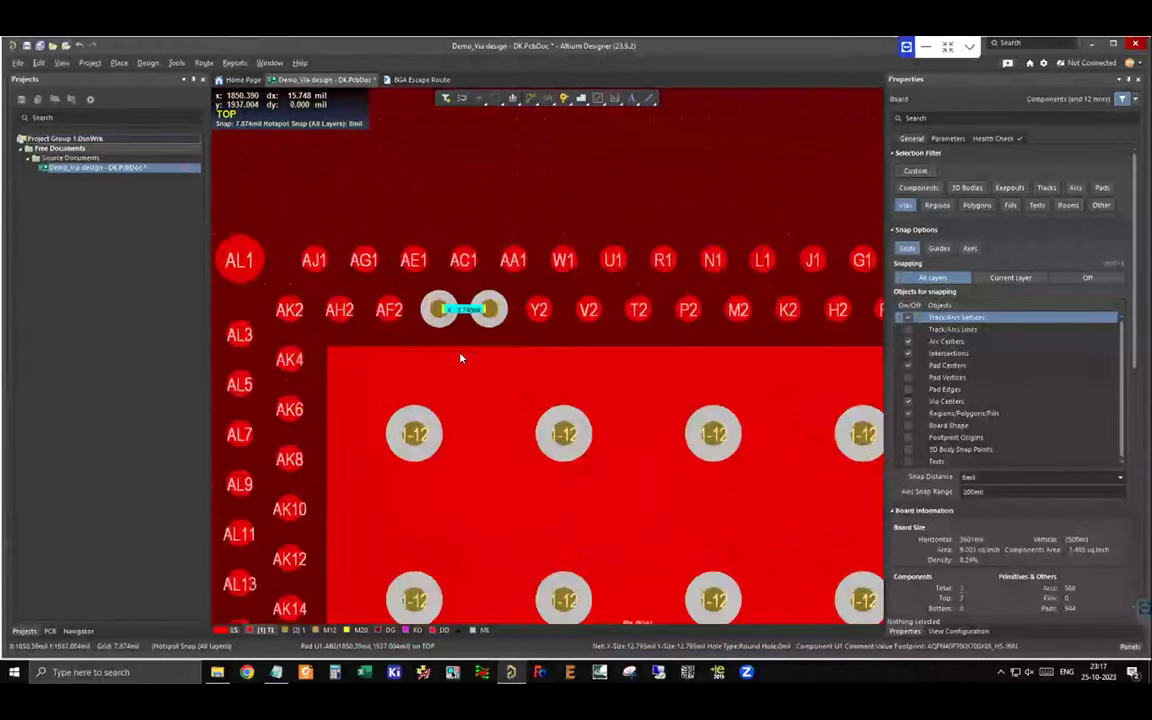
scroll(474, 323, "down", 1, "ctrl")
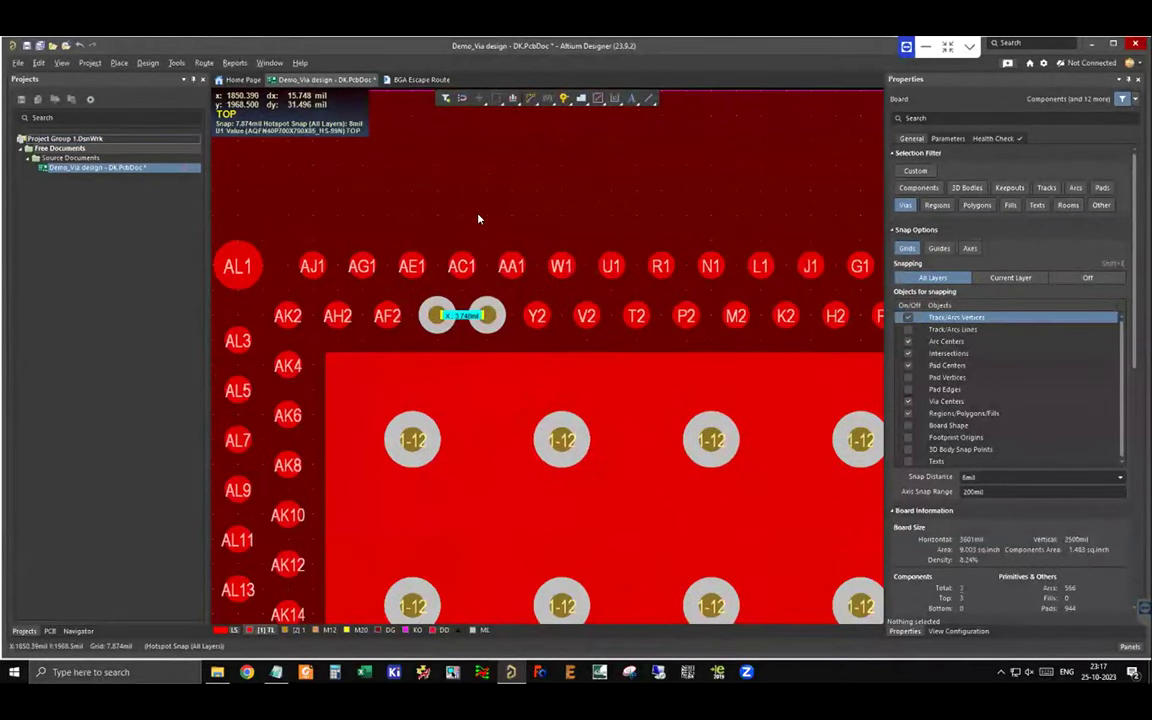
scroll(448, 312, "up", 1, "ctrl")
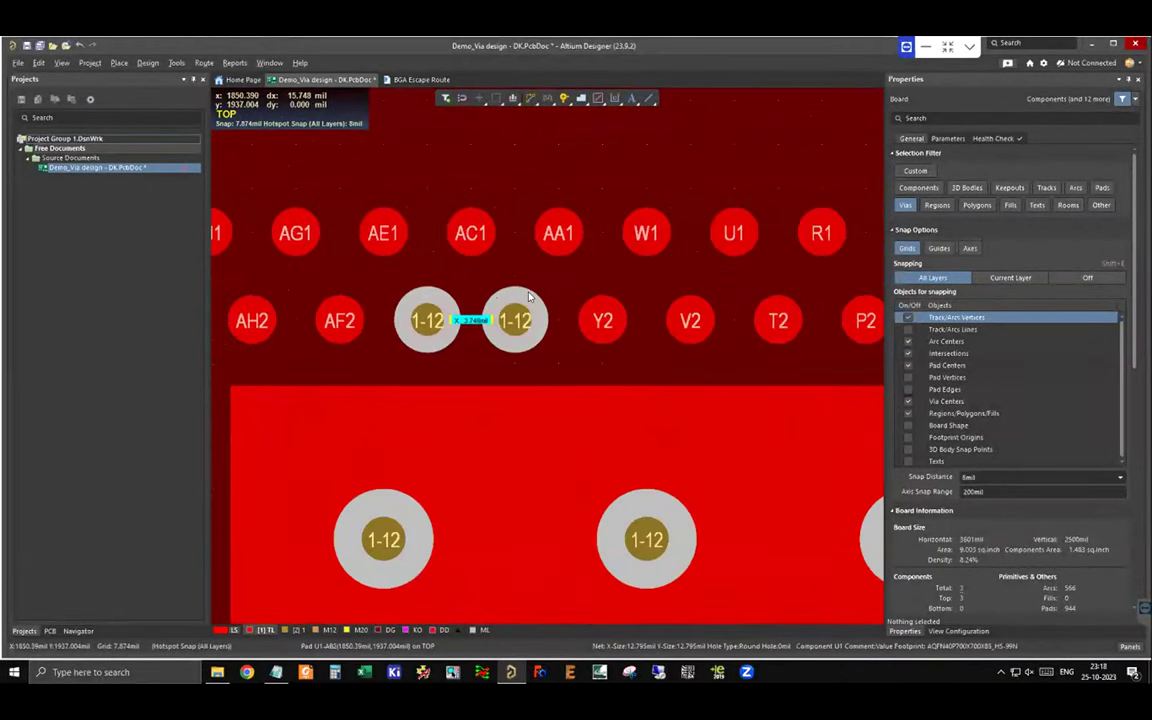
left_click(492, 342)
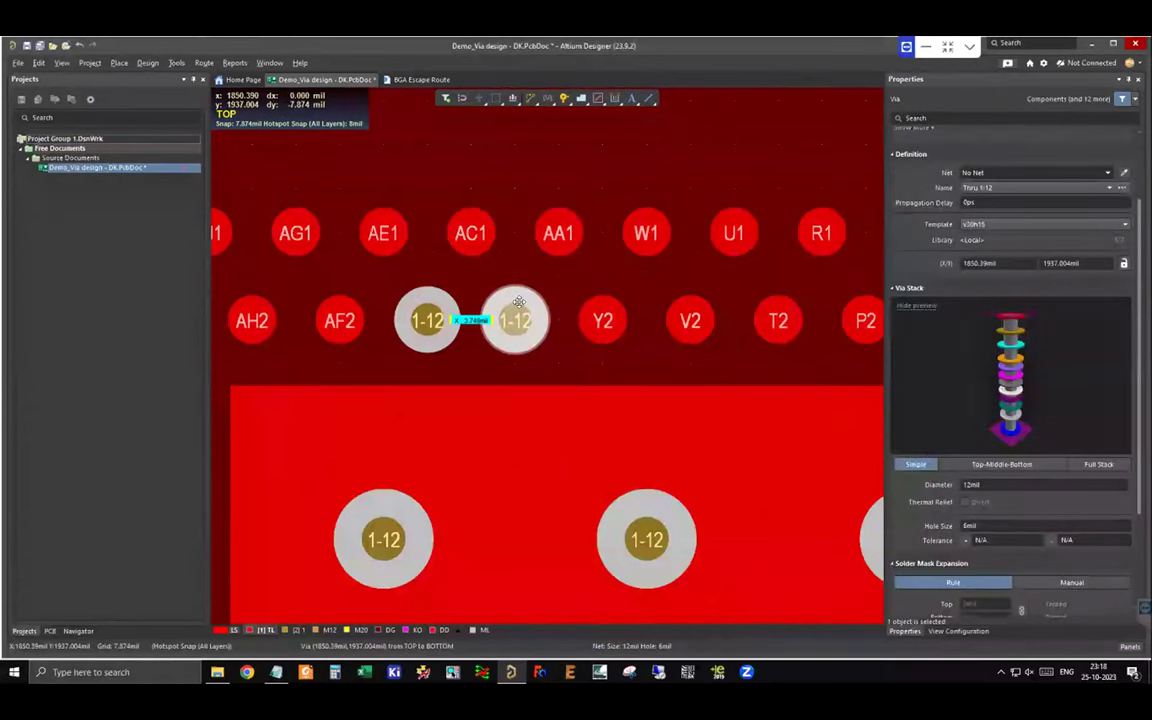
left_click(983, 524)
left_click(1005, 188)
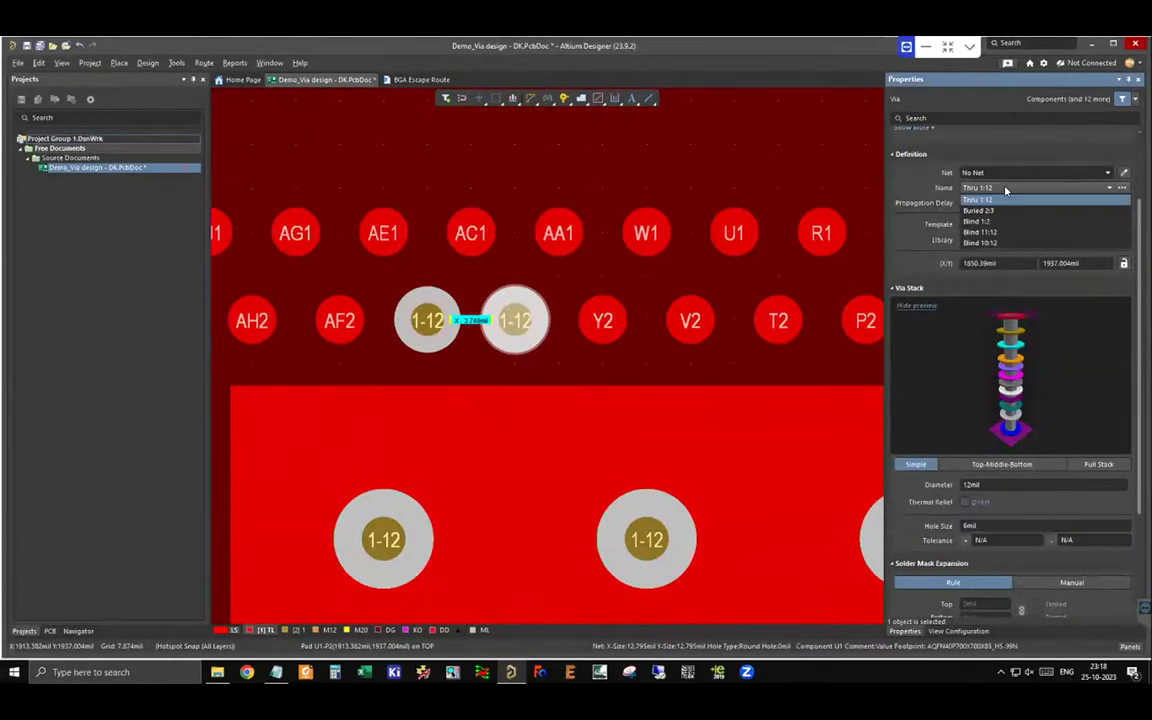
left_click(980, 218)
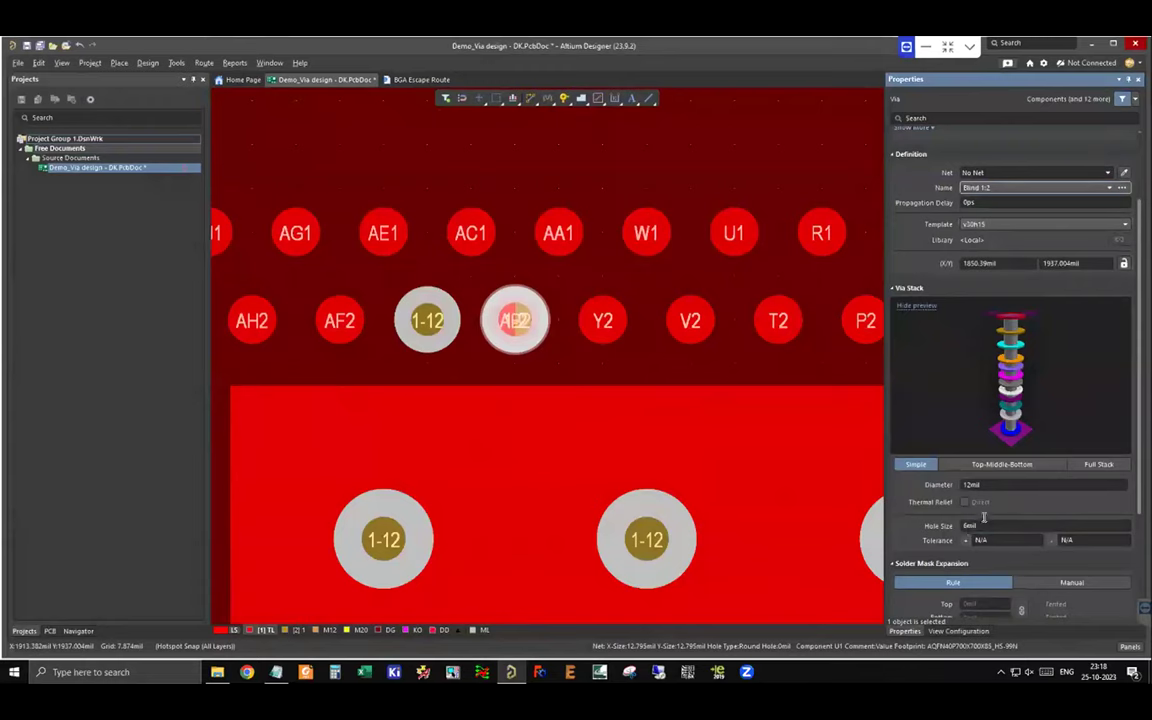
left_click(944, 522)
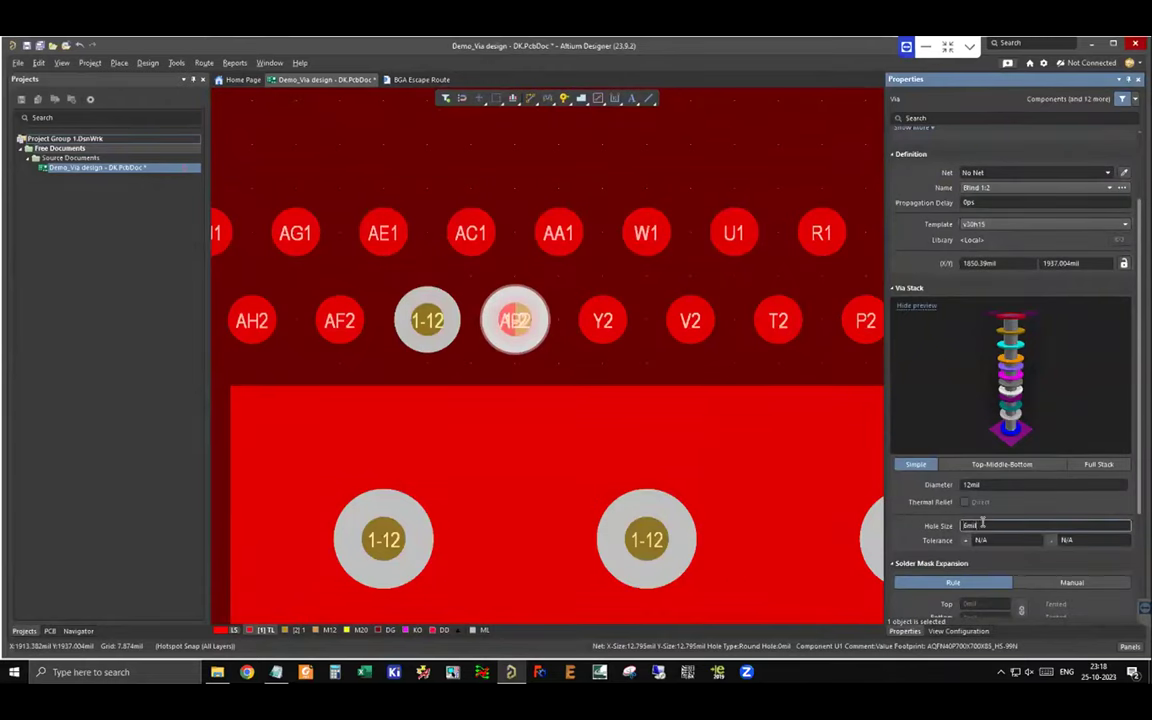
left_click(978, 484)
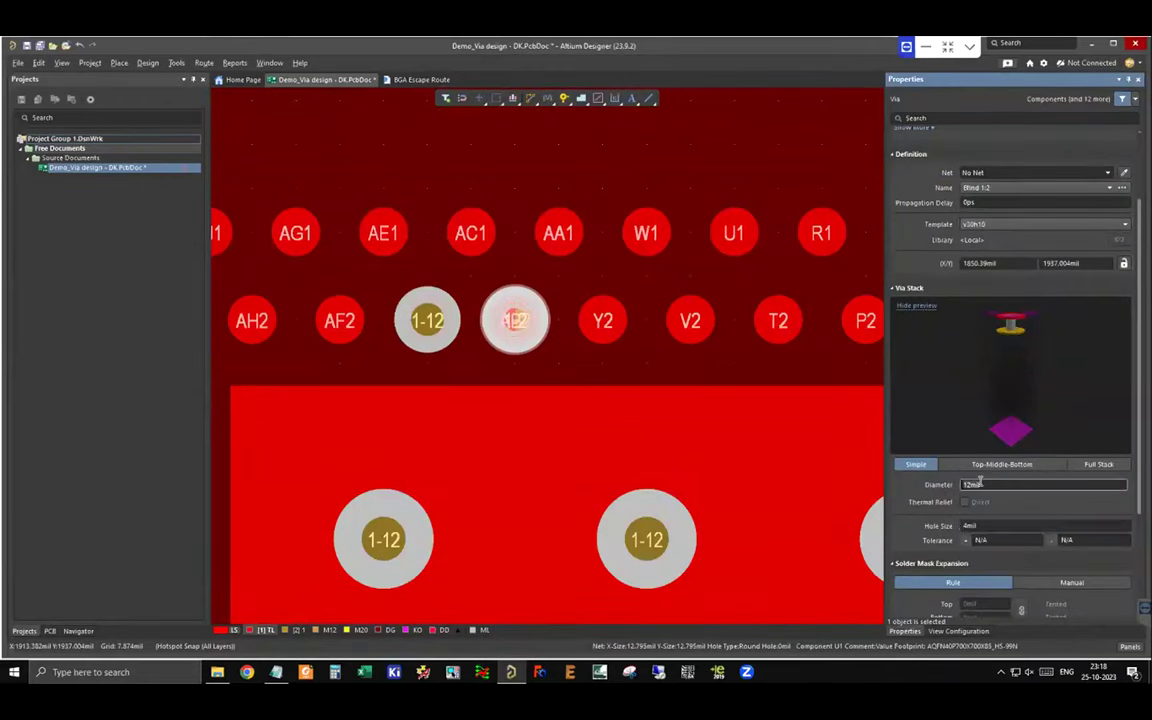
Give the via on pad AD2 a 4 mil hole, a 10 mil diameter and the Blind 1:2 type, and deselect it
left_click(427, 320)
left_click(988, 527)
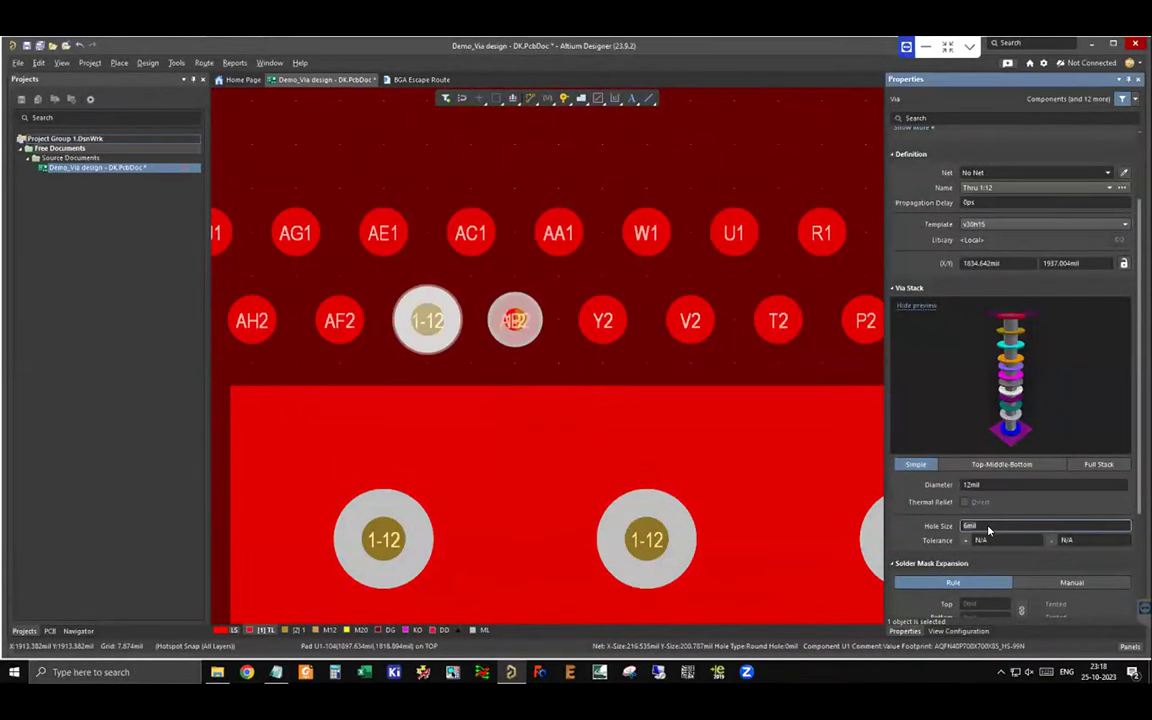
left_click(981, 482)
type("1")
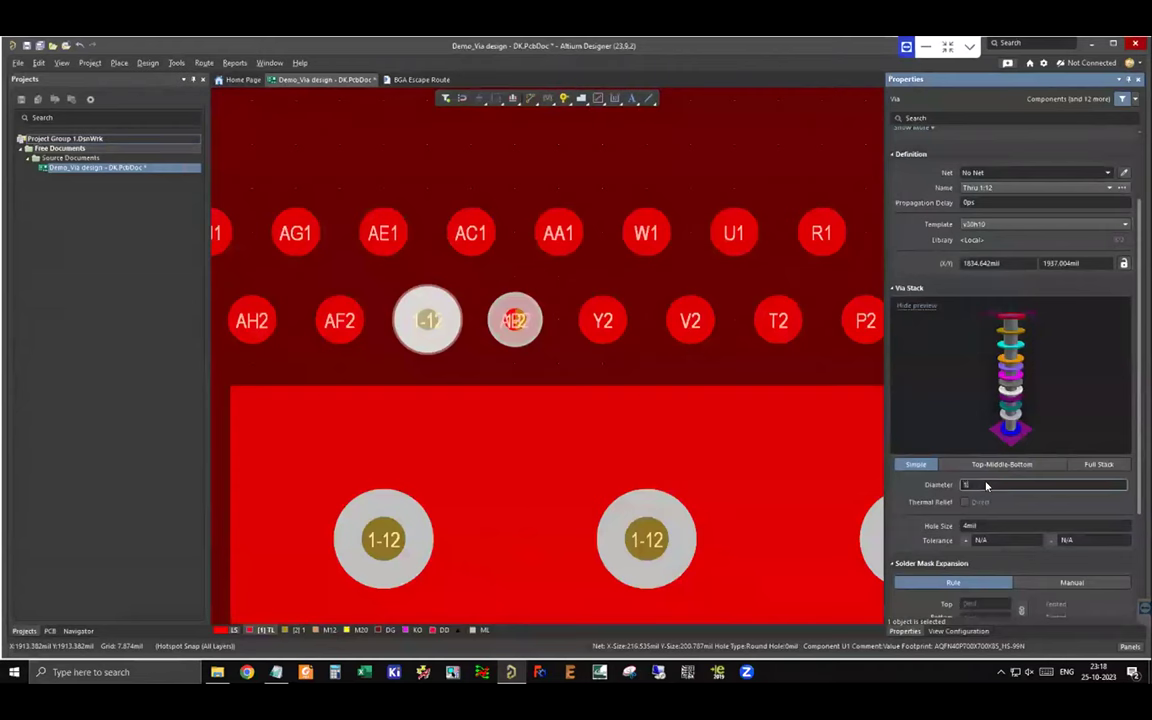
type("0")
key("Return")
scroll(468, 316, "up", 1, "ctrl")
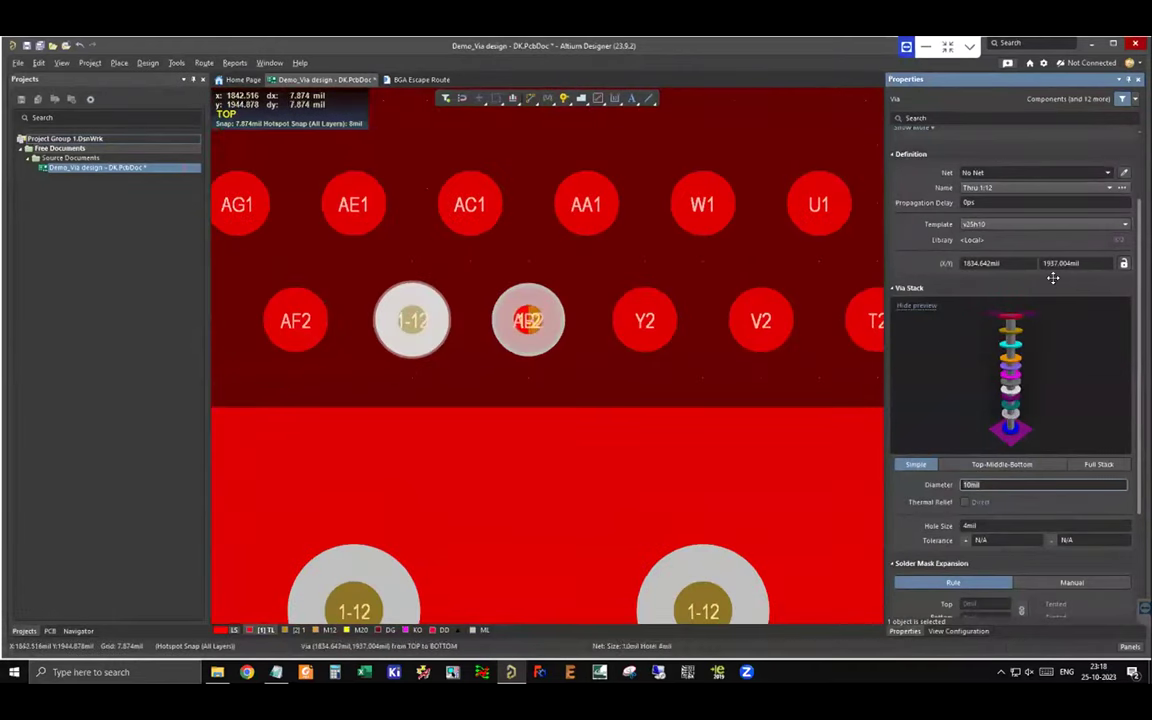
left_click(979, 188)
left_click(982, 203)
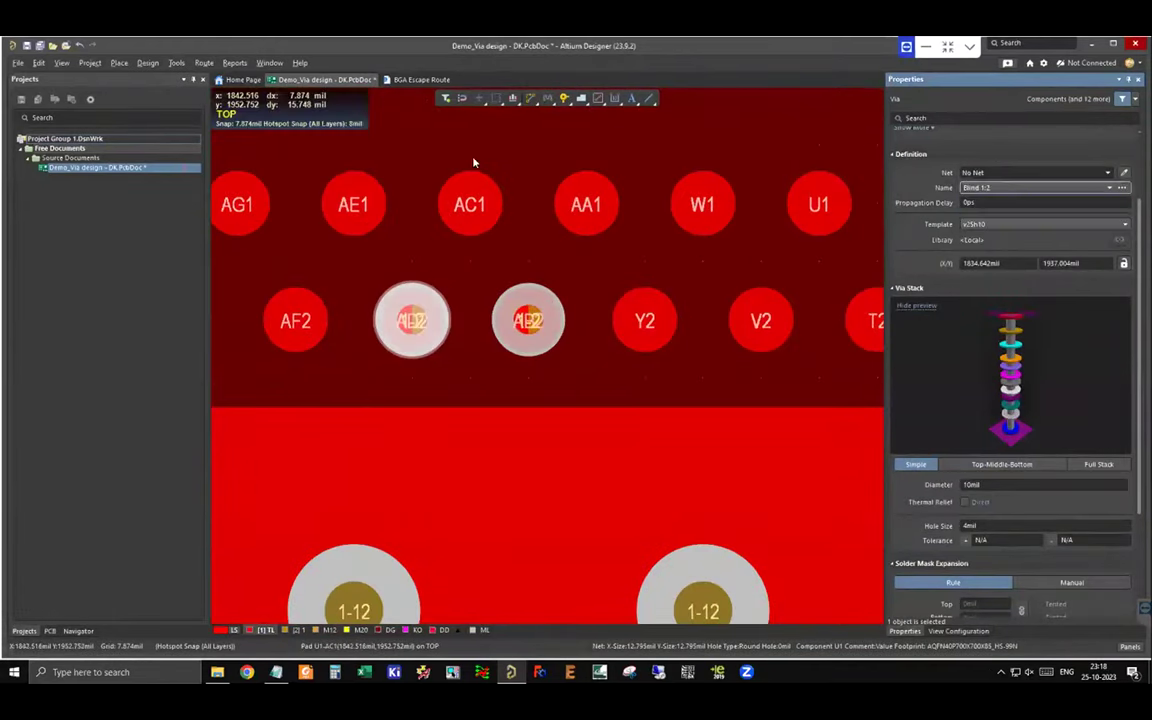
left_click(528, 406)
Examine how the two resized blind vias on pads AD2 and AB2 fit within the surrounding pad rows
scroll(528, 404, "down", 4, "ctrl")
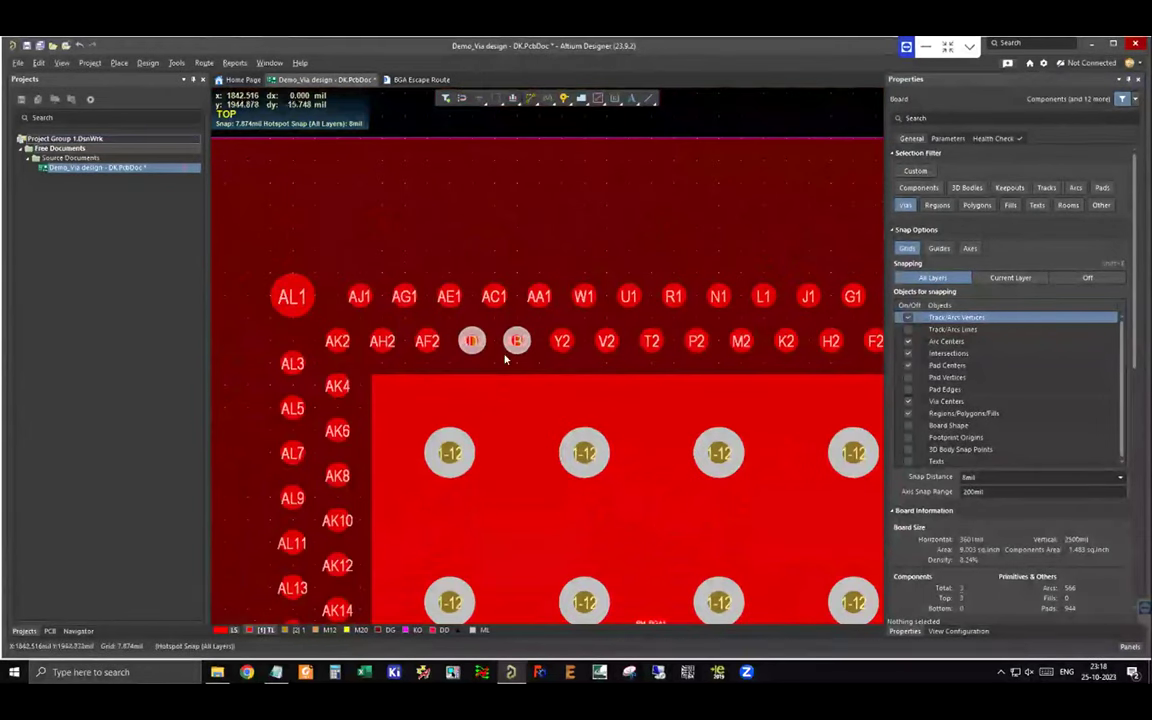
scroll(507, 358, "up", 1, "ctrl")
scroll(457, 333, "down", 3, "ctrl")
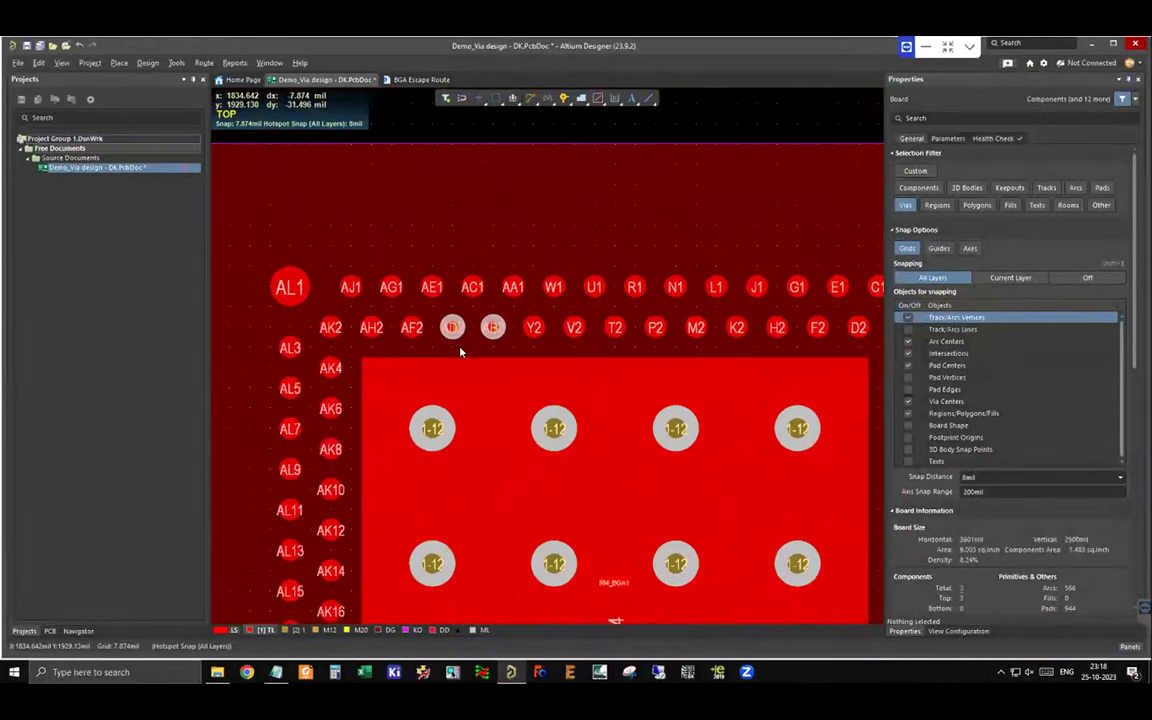
scroll(436, 316, "up", 1, "ctrl")
scroll(430, 310, "down", 3, "ctrl")
scroll(425, 304, "up", 4, "ctrl")
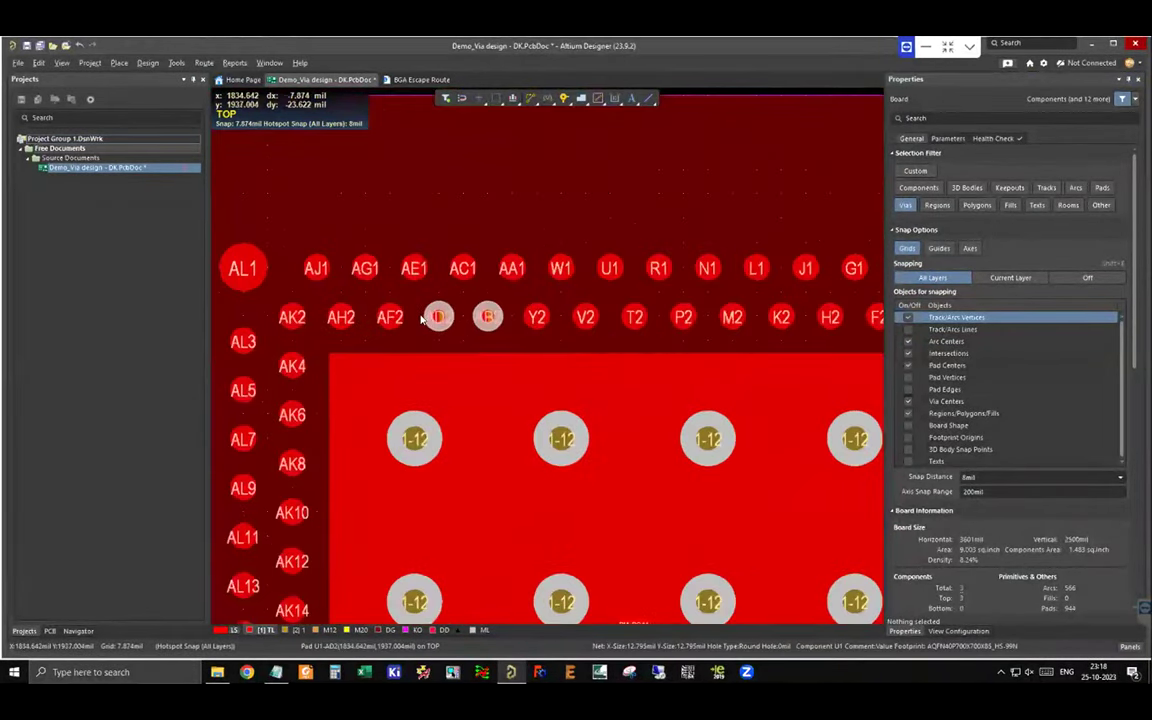
scroll(422, 318, "down", 1, "ctrl")
scroll(432, 320, "down", 1, "ctrl")
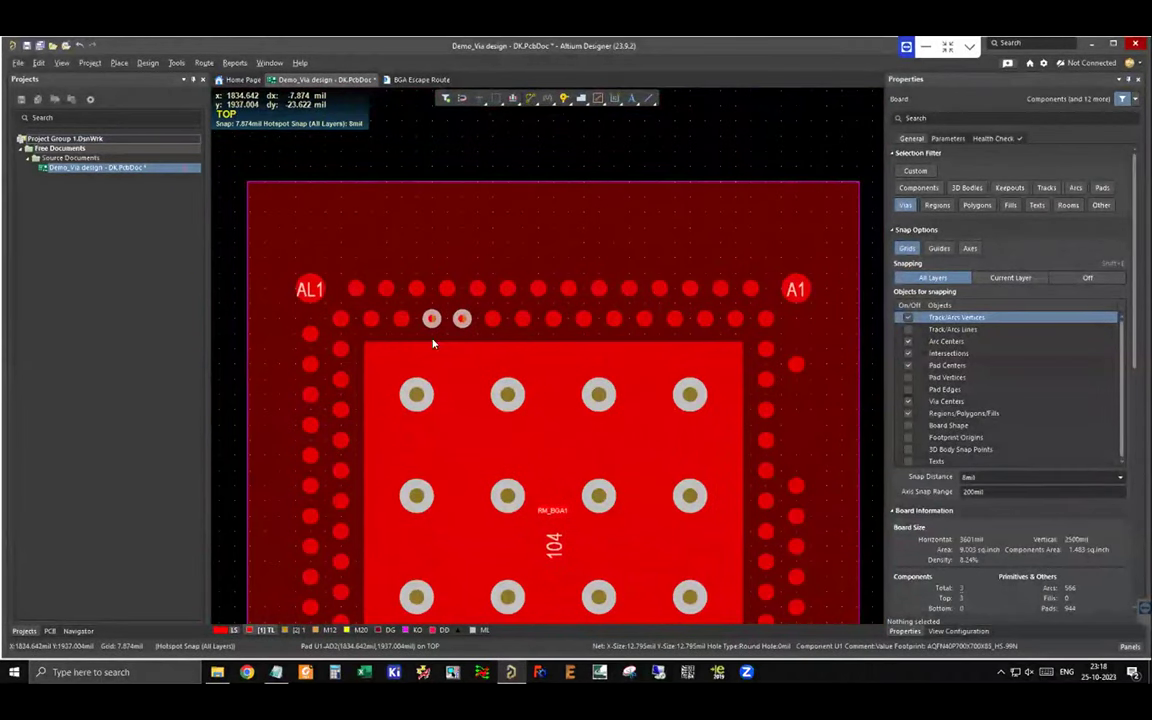
Measure the centre-to-centre pitch between pads M1 and N1 on the 0.5 mm BGA
scroll(436, 350, "down", 2, "ctrl")
scroll(437, 368, "down", 2, "ctrl")
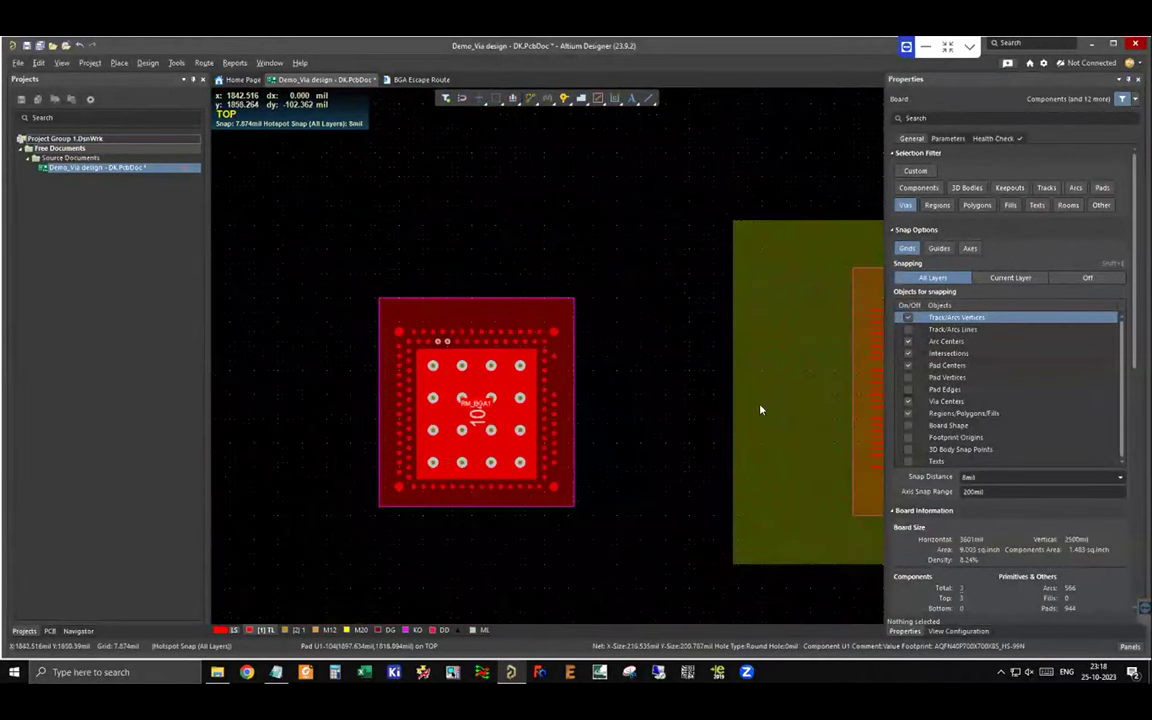
scroll(805, 398, "up", 1, "ctrl")
scroll(692, 399, "up", 2, "ctrl")
scroll(754, 302, "down", 1, "ctrl")
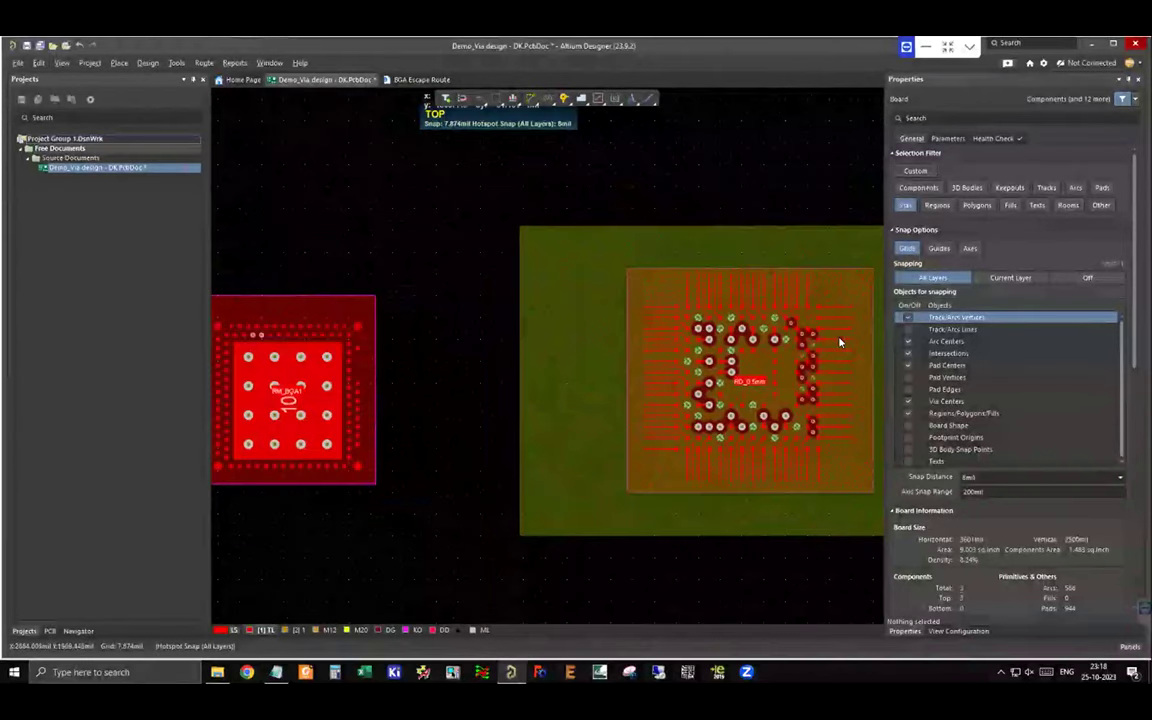
scroll(738, 271, "up", 2, "ctrl")
scroll(545, 255, "up", 1, "ctrl")
scroll(400, 210, "up", 2, "ctrl")
scroll(398, 213, "up", 1, "ctrl")
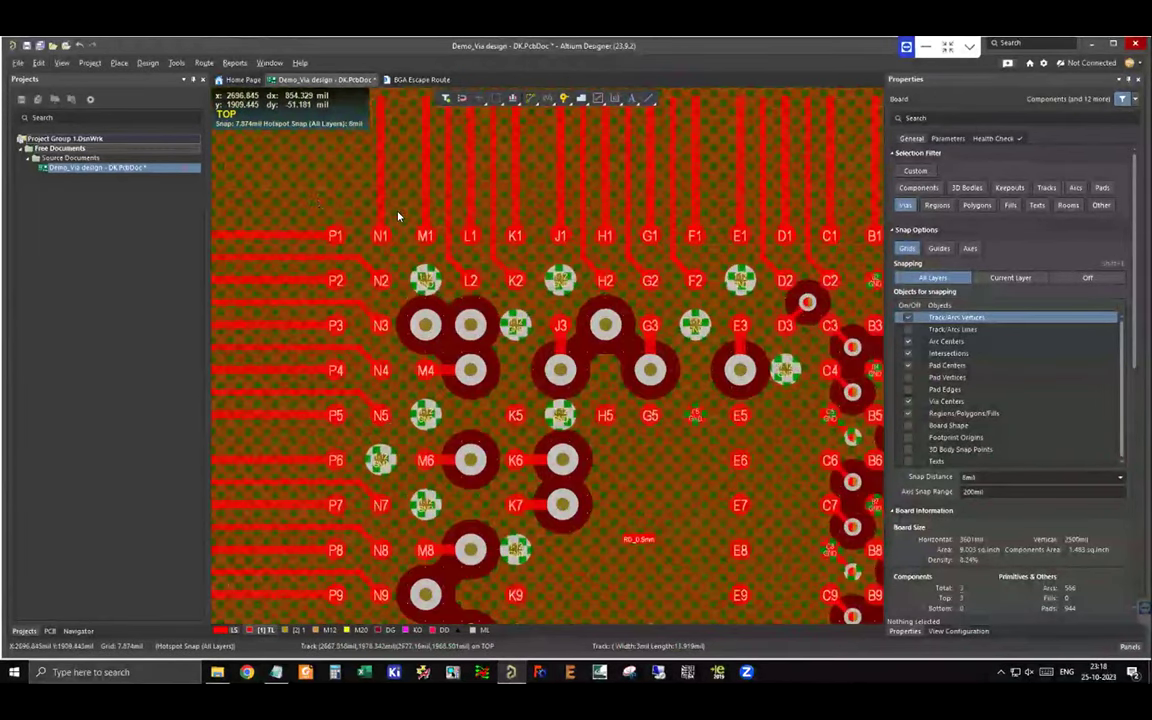
scroll(401, 230, "up", 2, "ctrl")
key("ctrl+m")
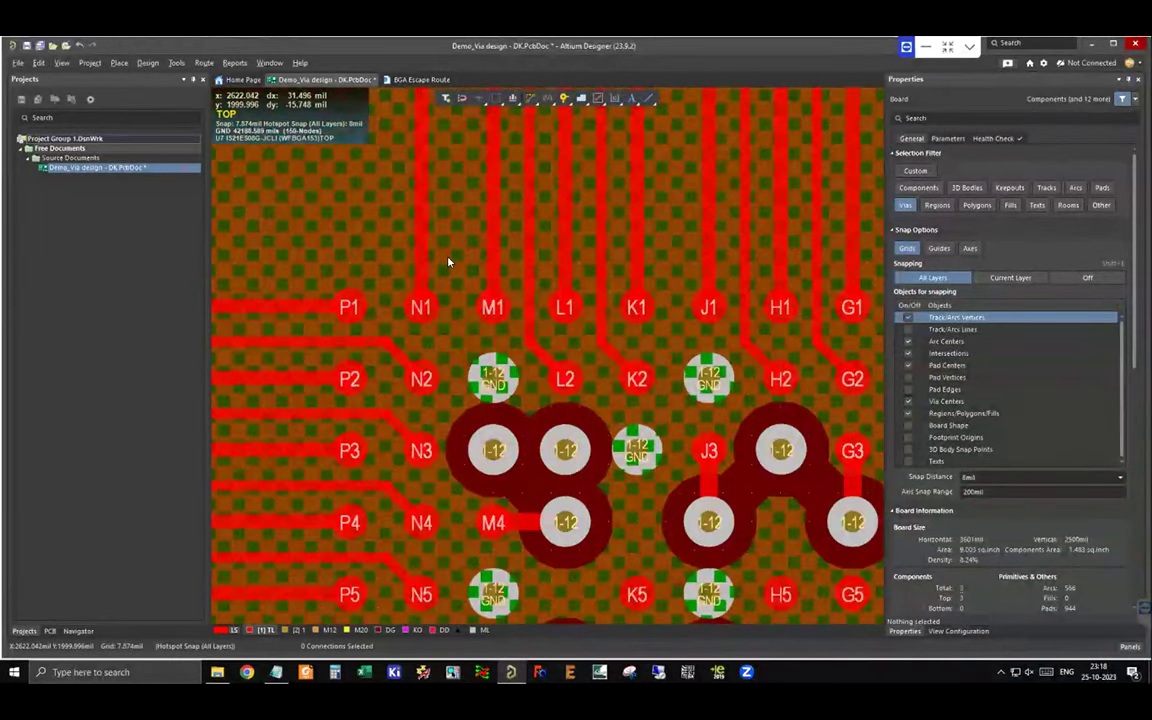
left_click(490, 304)
left_click(421, 306)
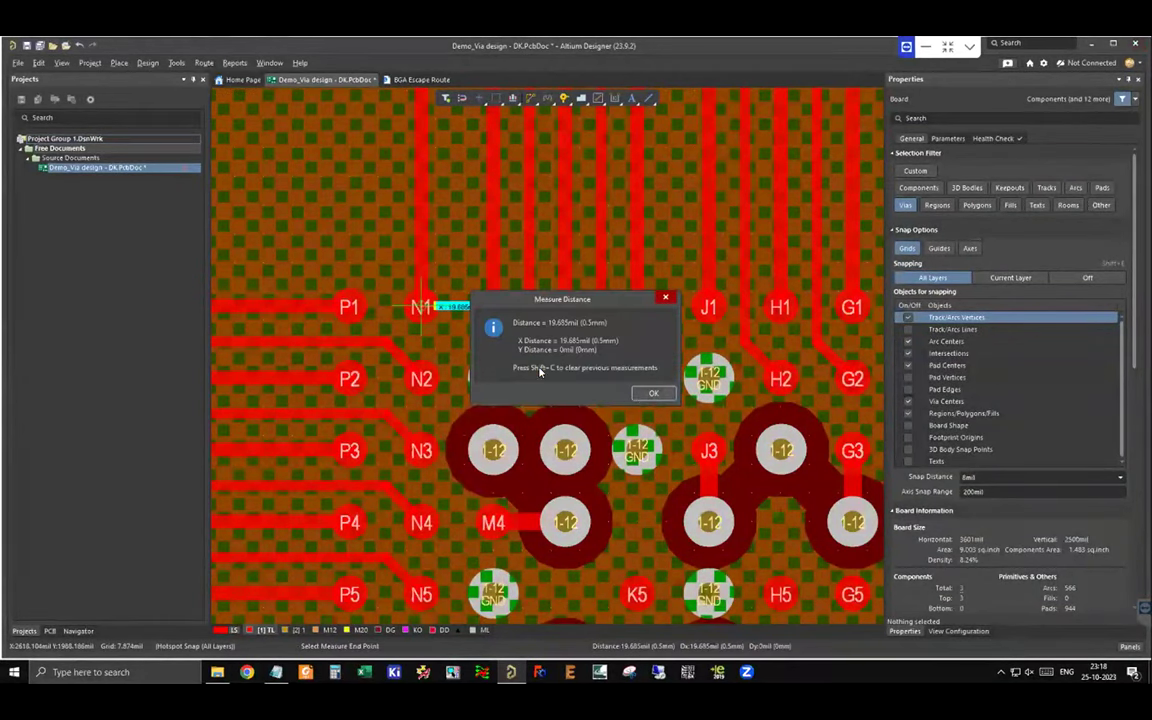
left_click(653, 393)
Switch to the Grids.txt list of grid values in Notepad
left_click(273, 678)
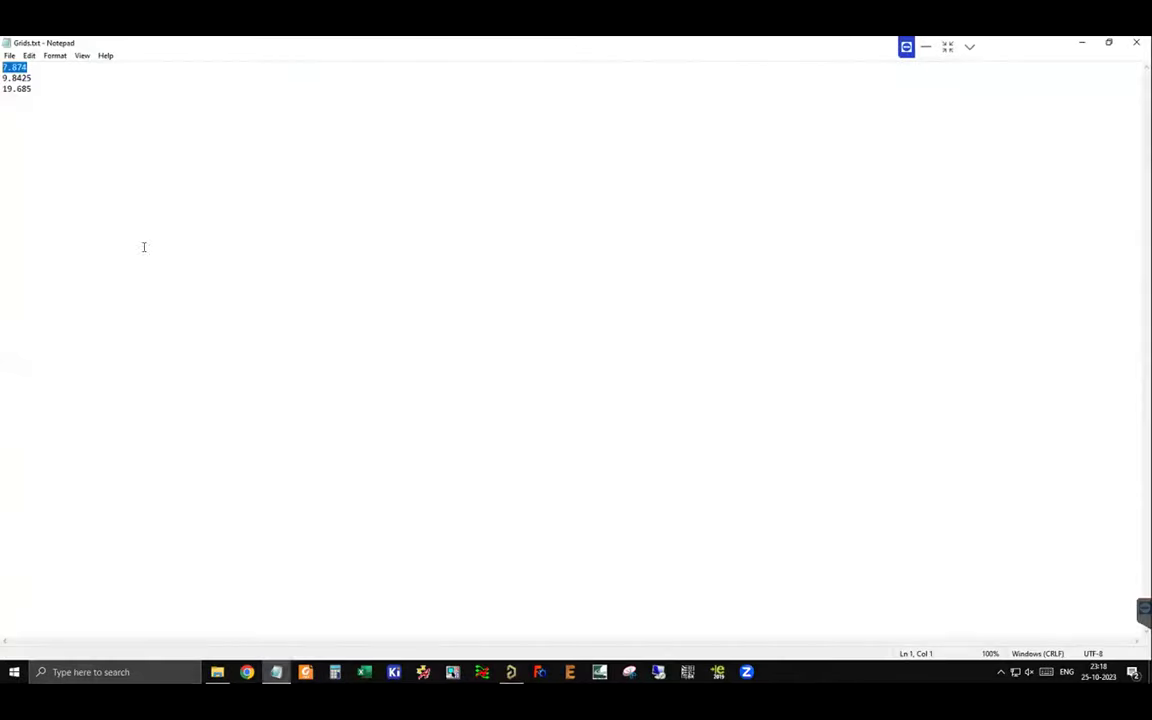